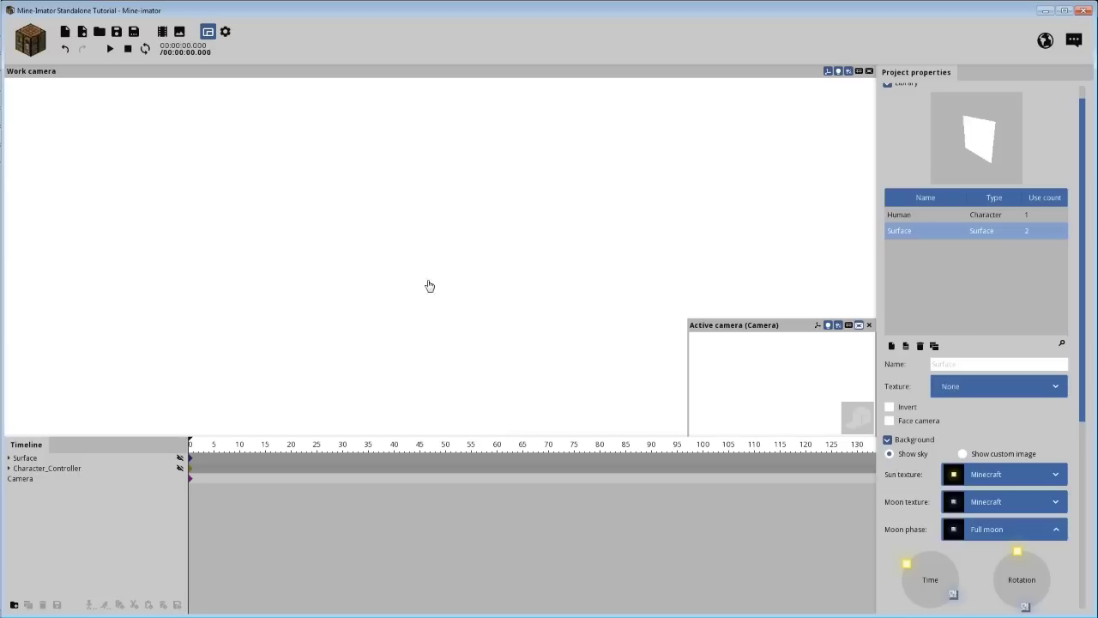
- Start creating a new item object with the diamond sword and browse the available items and image sources
click(32, 46)
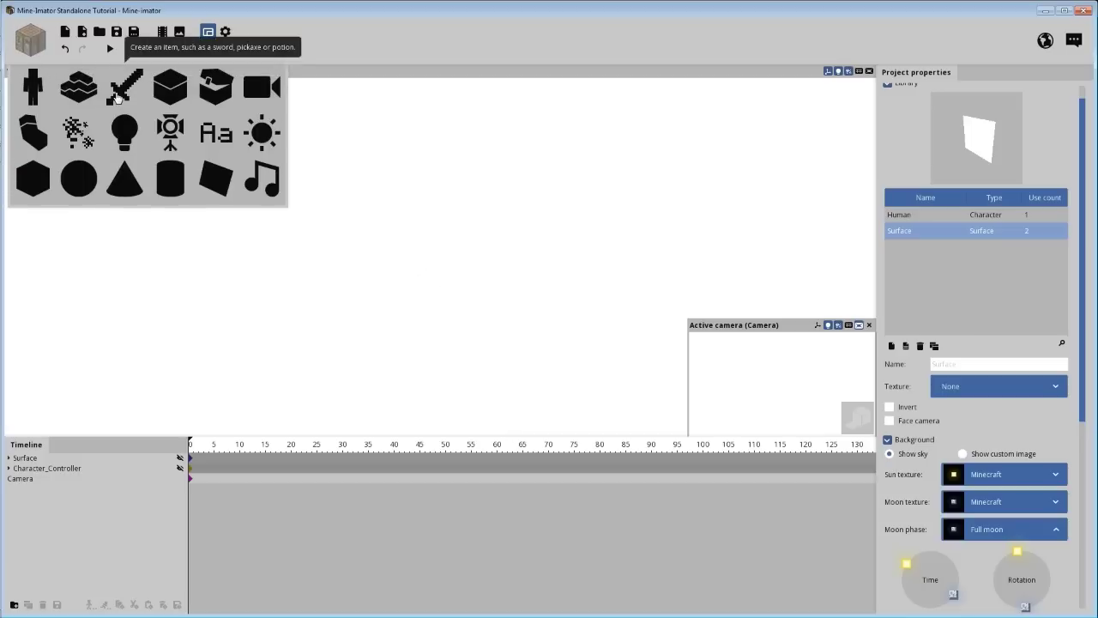
click(125, 89)
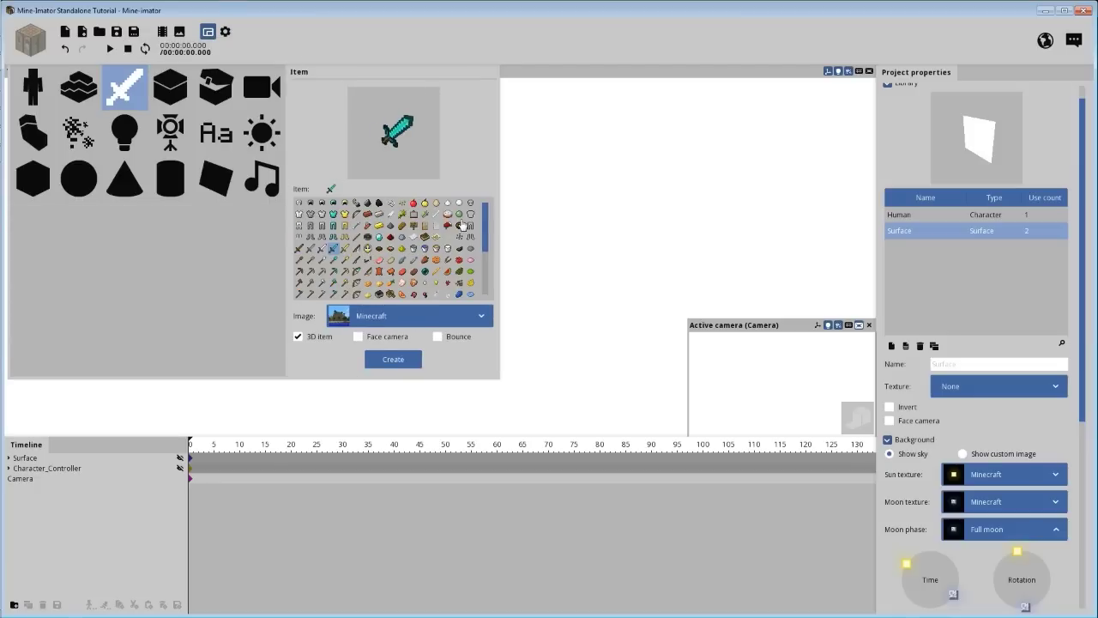
drag(484, 215, 485, 259)
scroll(477, 271, up, 5)
click(395, 320)
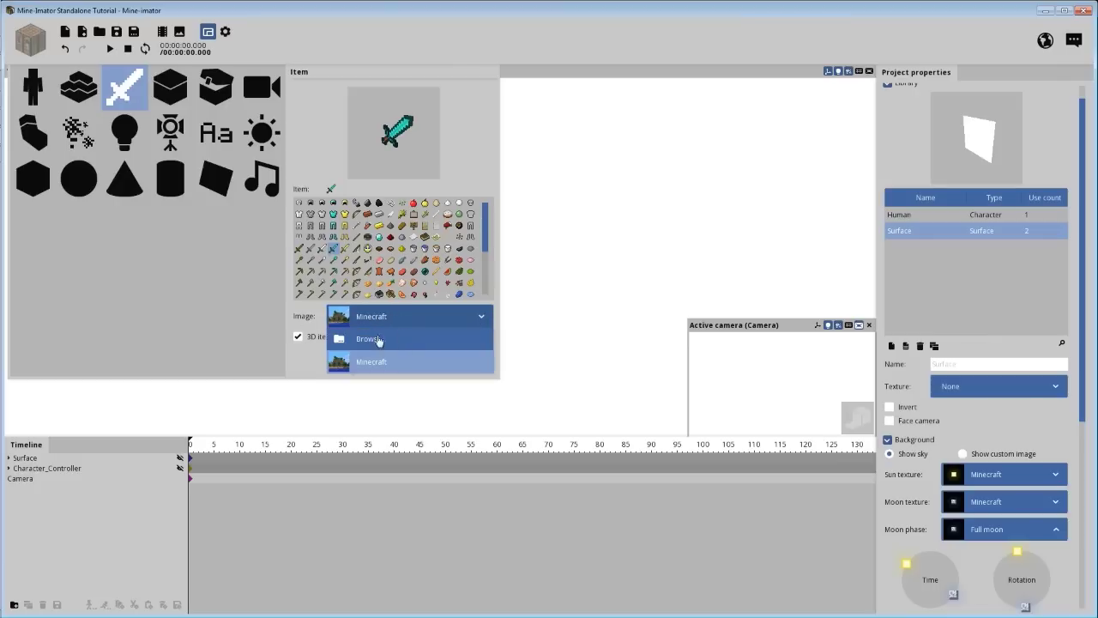
click(406, 320)
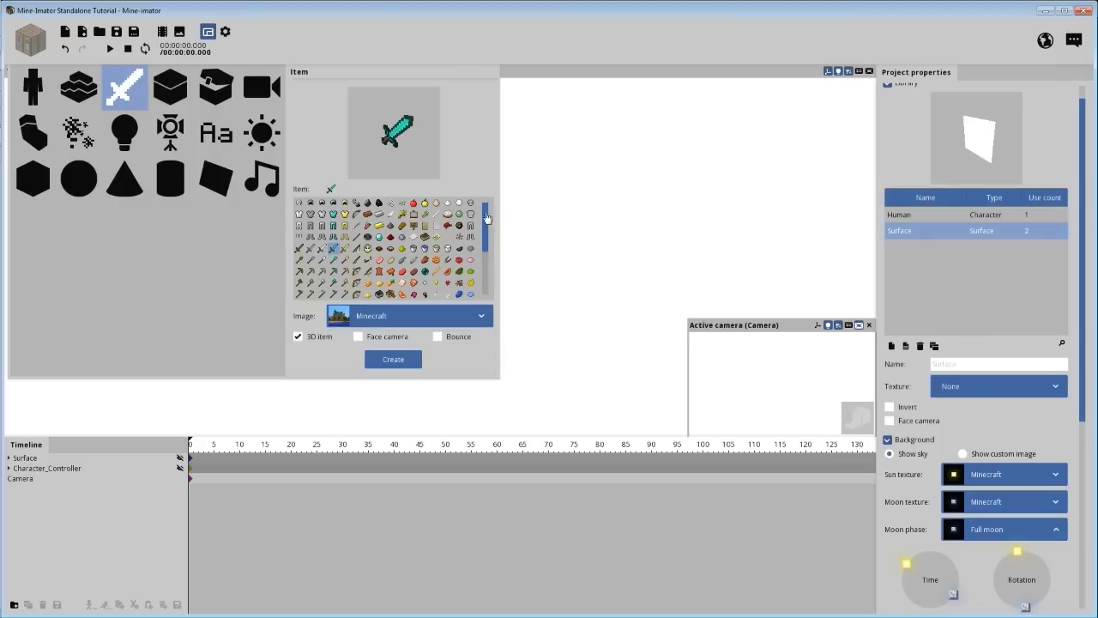
mouse_move(486, 214)
mouse_down()
mouse_move(486, 256)
mouse_move(489, 212)
mouse_up()
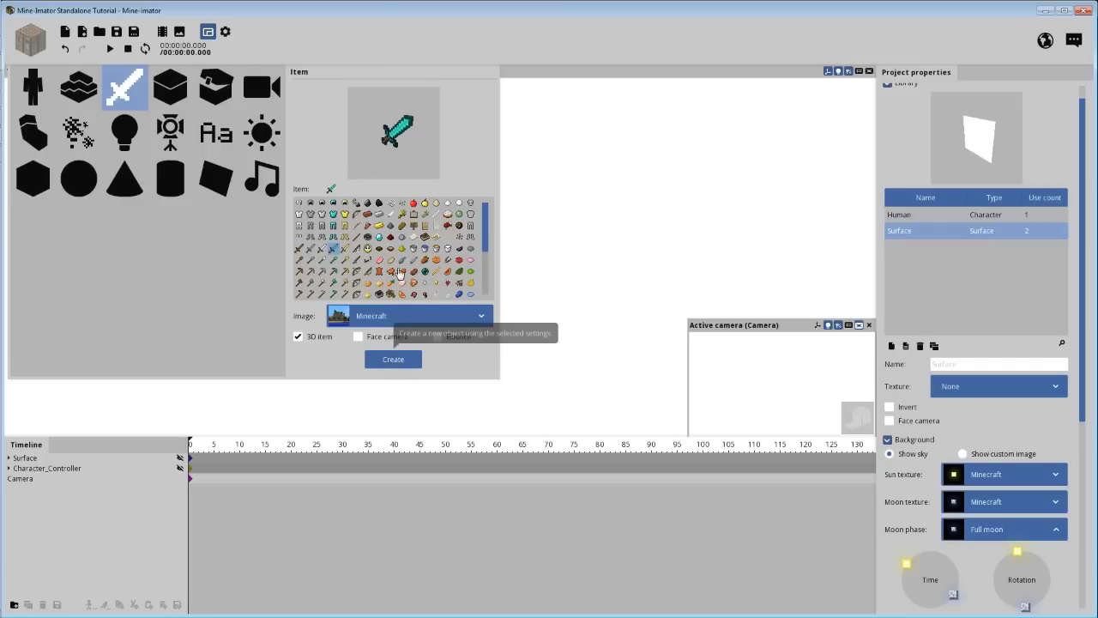
- Try the 3D item, Face camera and Bounce options on the sword preview, restoring each one
click(310, 338)
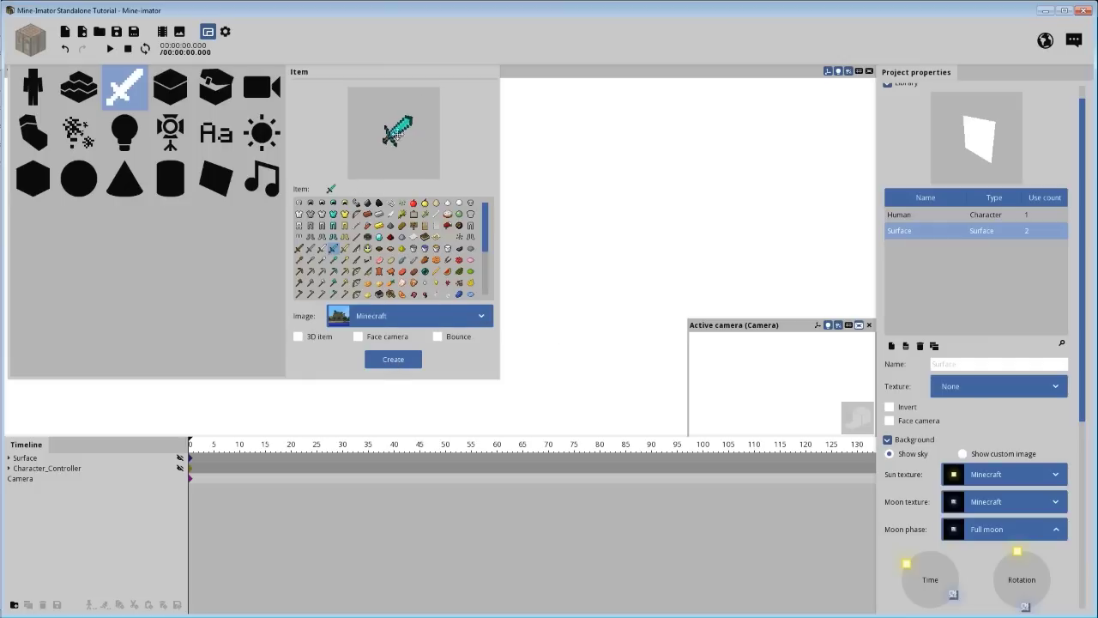
click(308, 338)
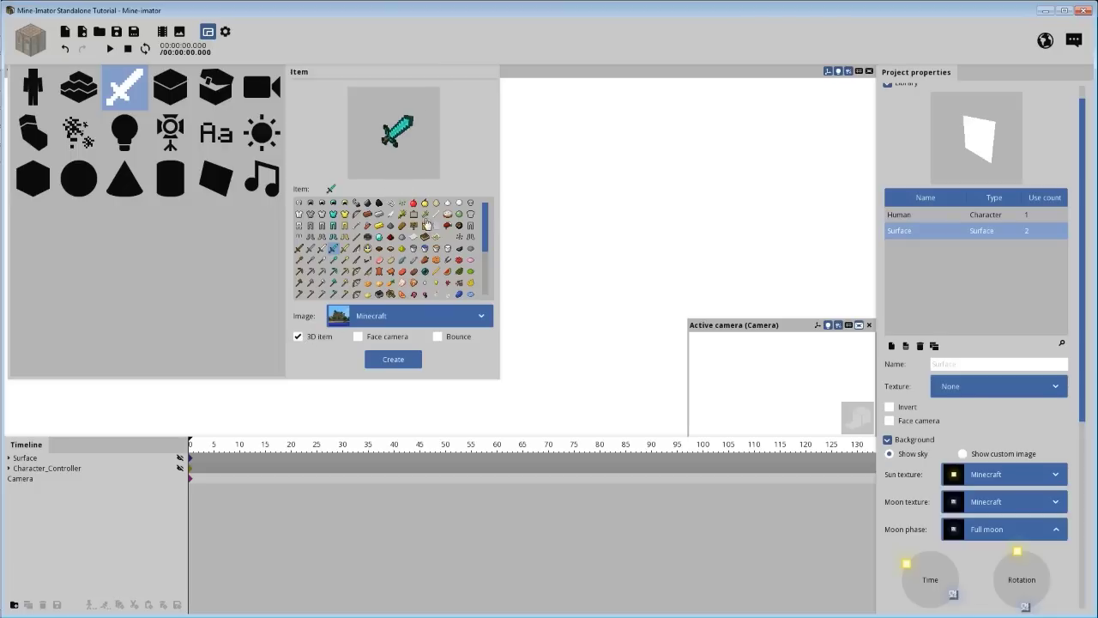
click(387, 340)
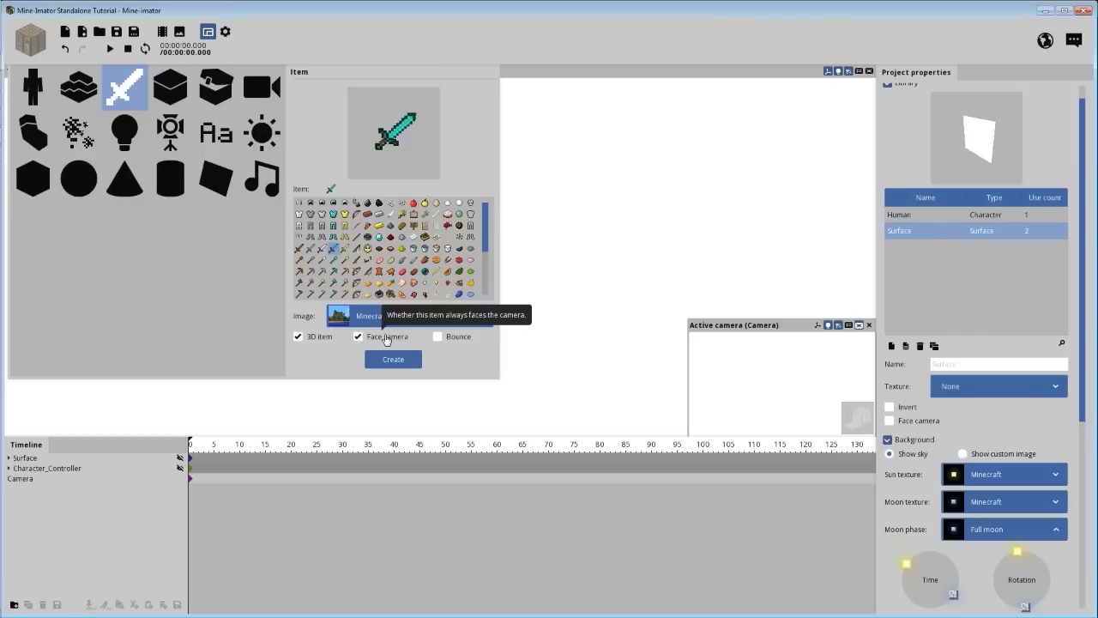
click(386, 340)
click(459, 340)
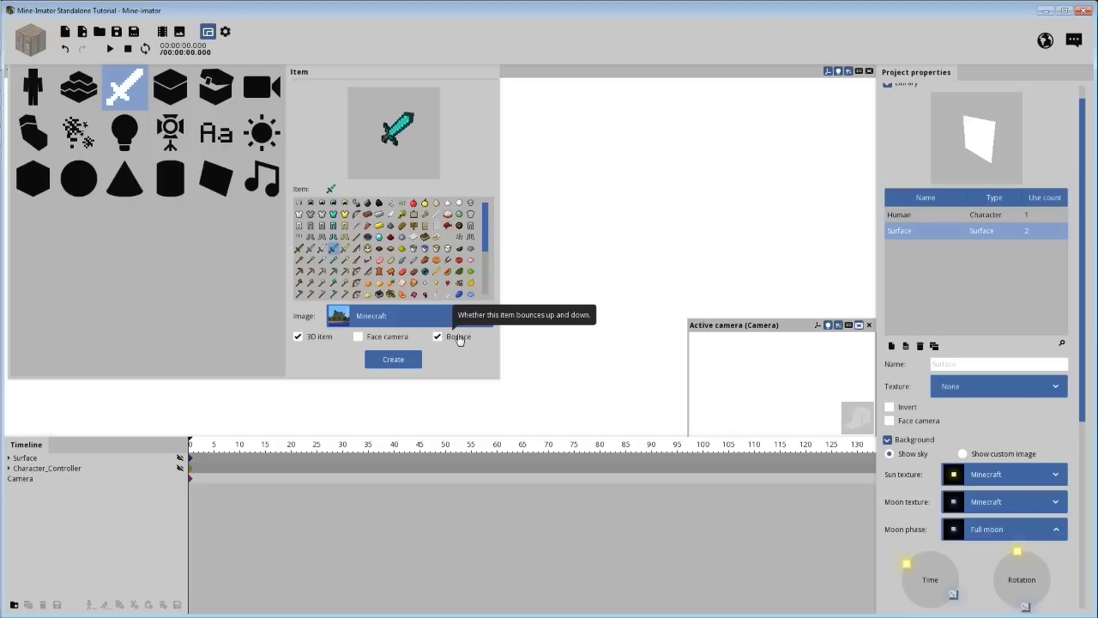
click(459, 340)
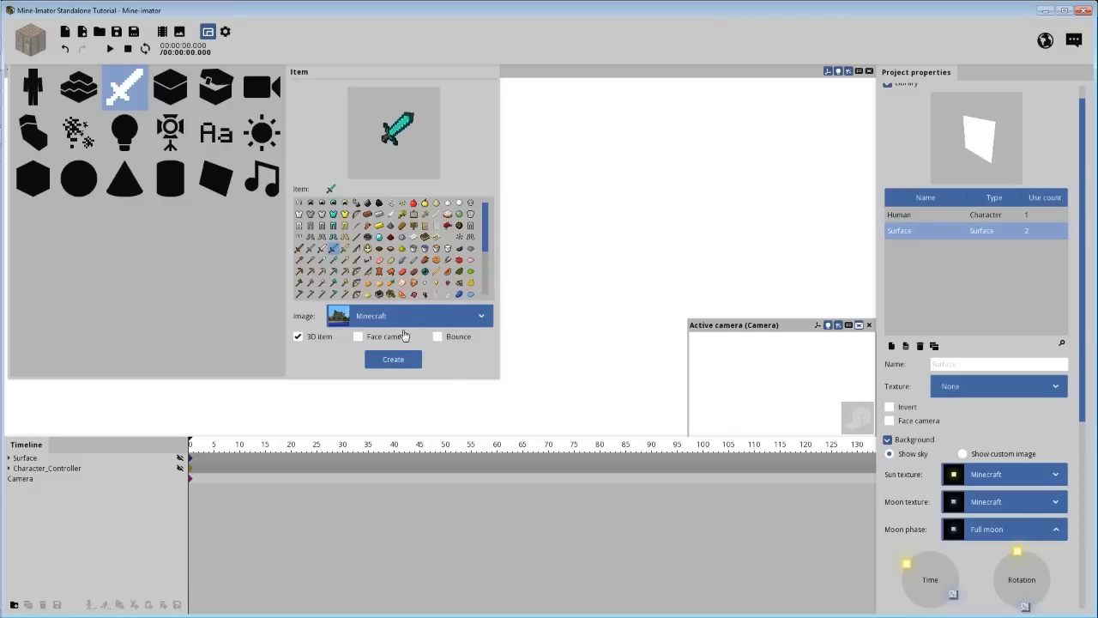
- Create the diamond sword as a 3D item using the Minecraft image and select it in the timeline
click(392, 359)
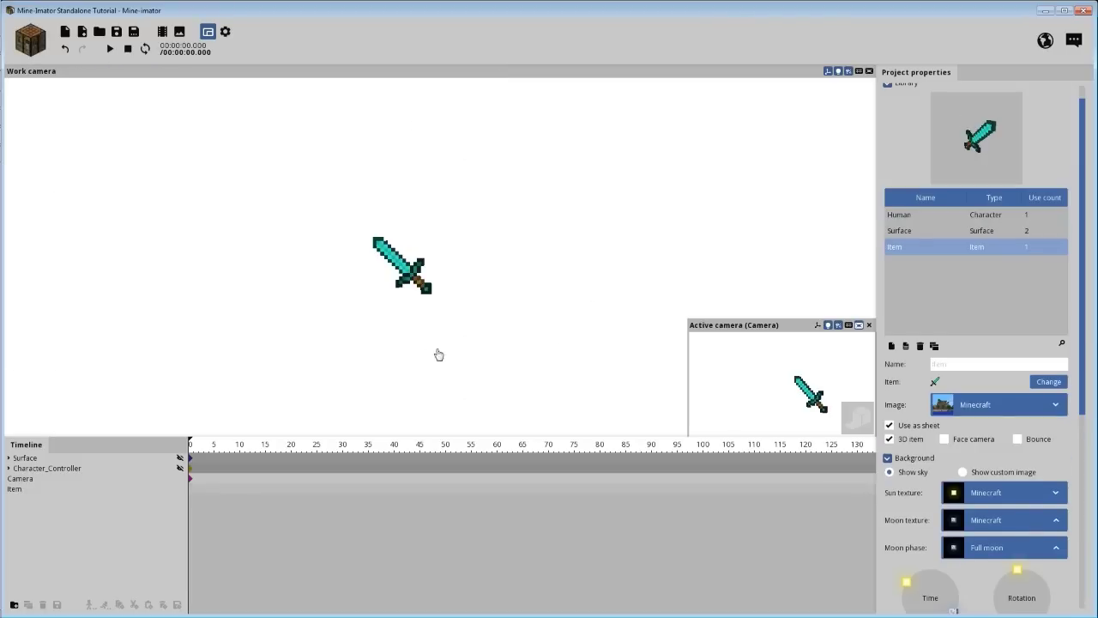
click(54, 490)
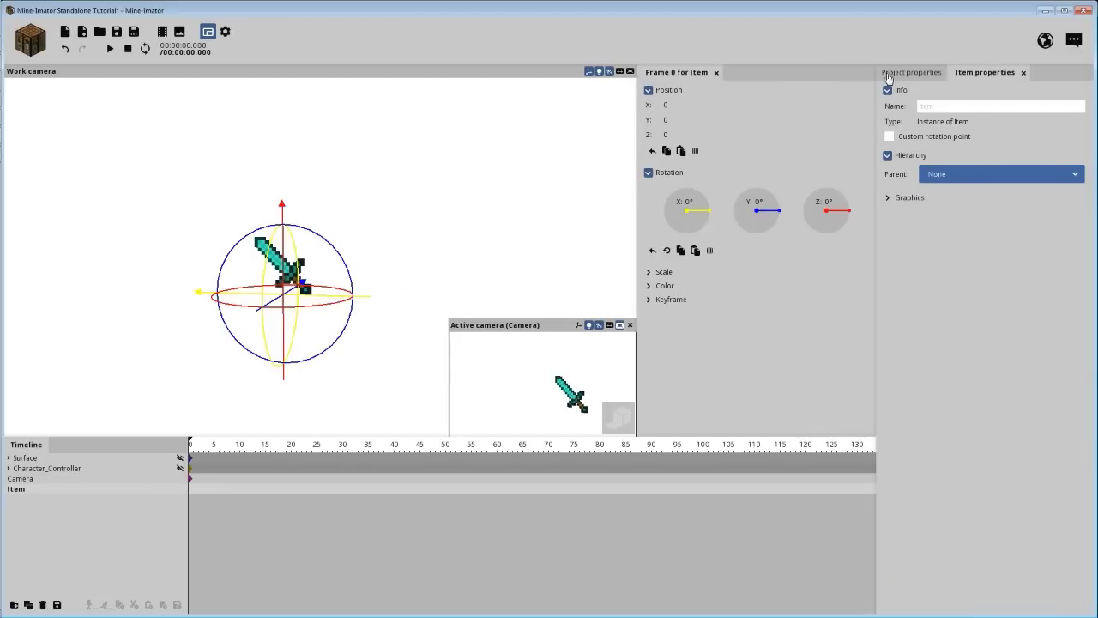
drag(457, 265, 417, 301)
scroll(426, 186, up, 3)
drag(426, 186, 532, 176)
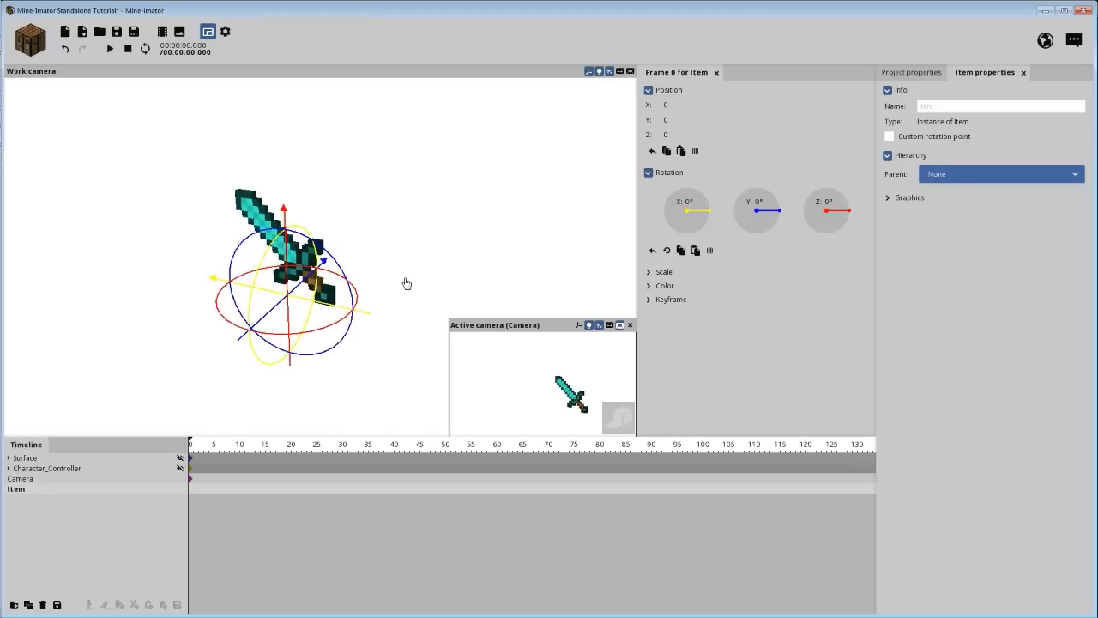
- Rename the sword item in the project library as Diamond_Sword
click(918, 75)
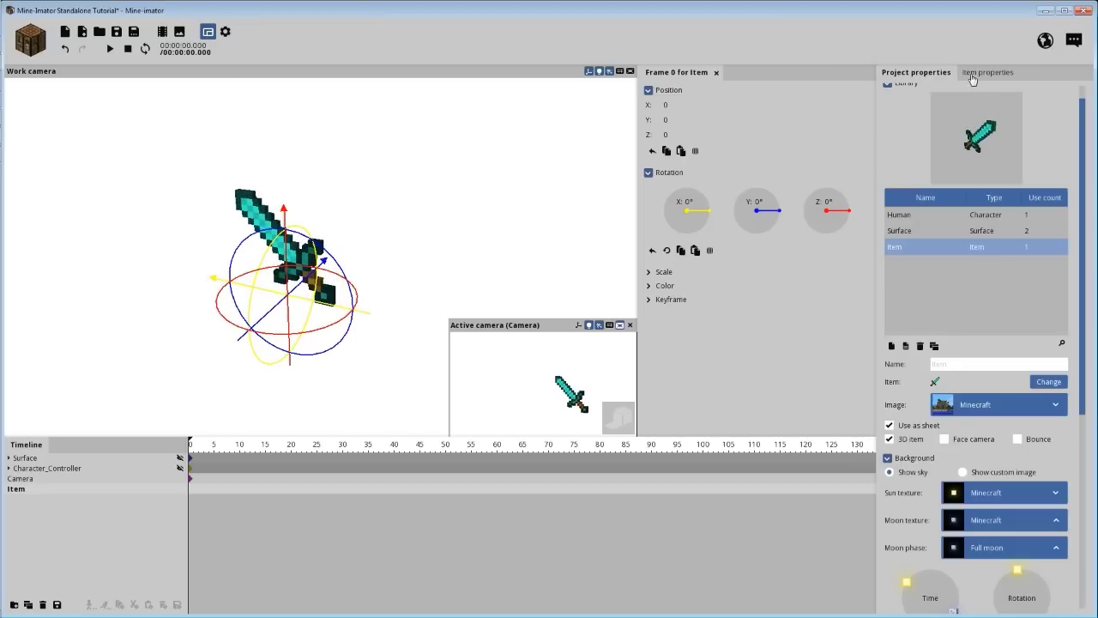
click(889, 460)
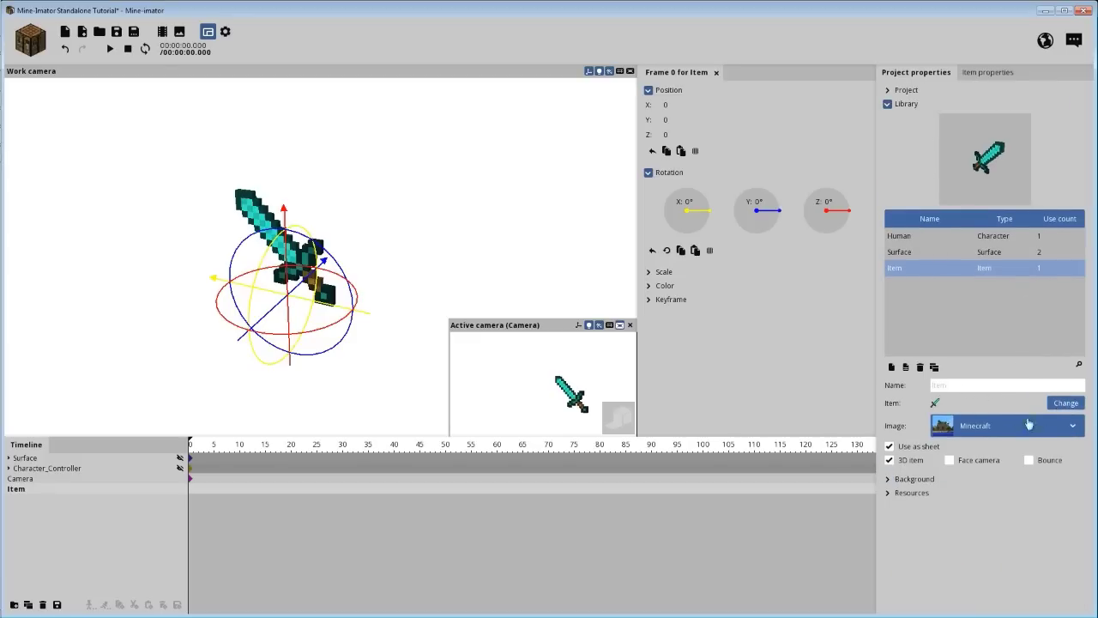
click(957, 386)
text(Di)
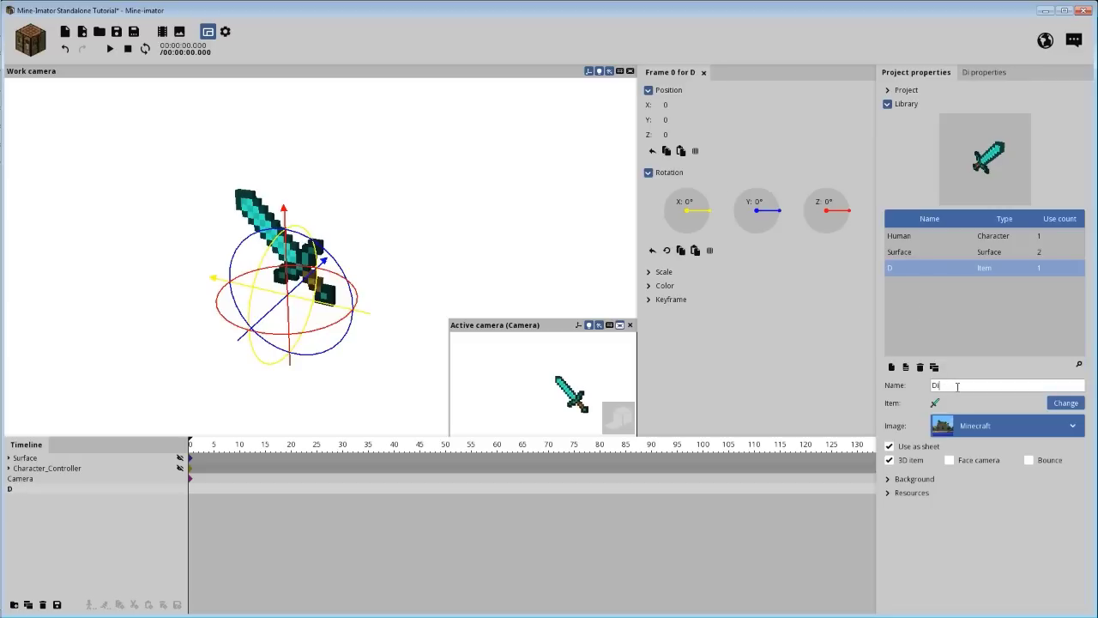
text(amond)
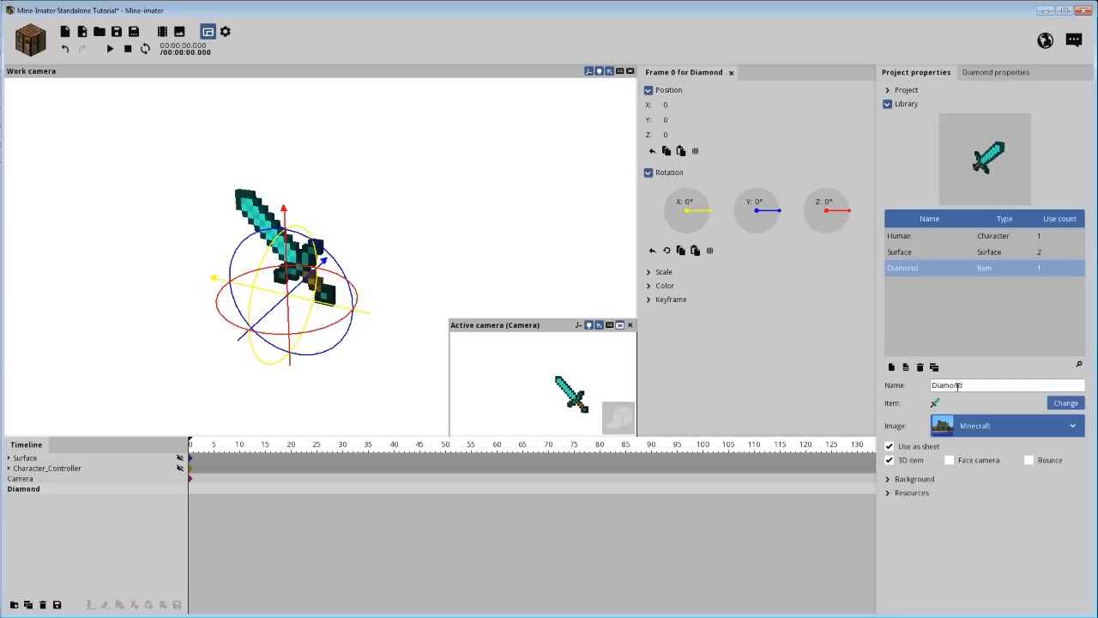
text(_Sword)
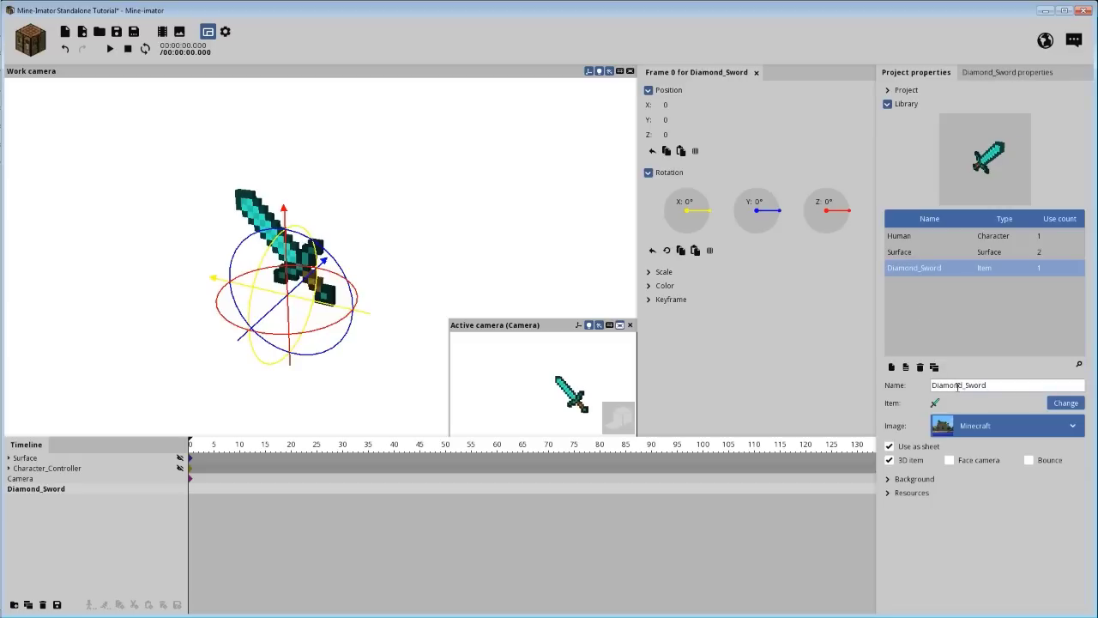
- Review the replacement items and image sources available for Diamond_Sword, keeping the current item and image
click(1053, 403)
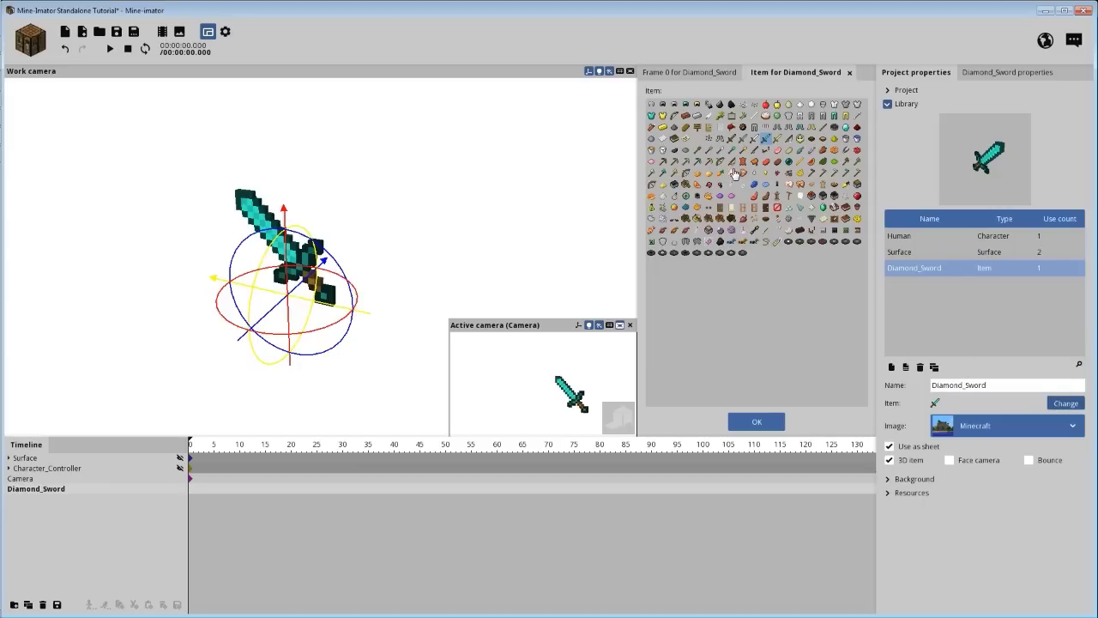
click(776, 424)
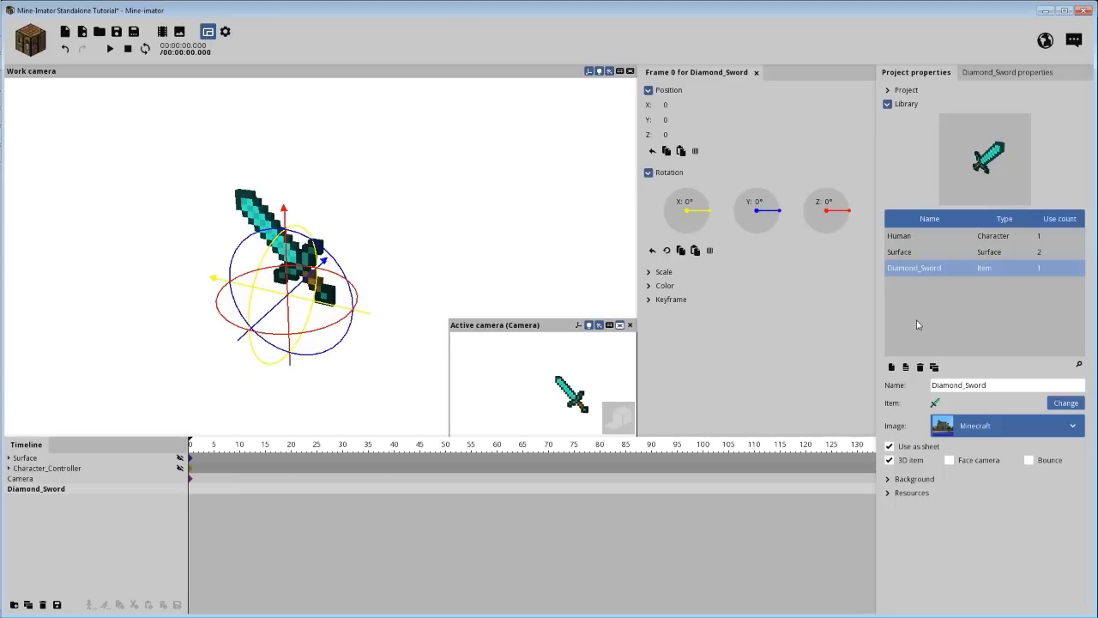
click(1001, 433)
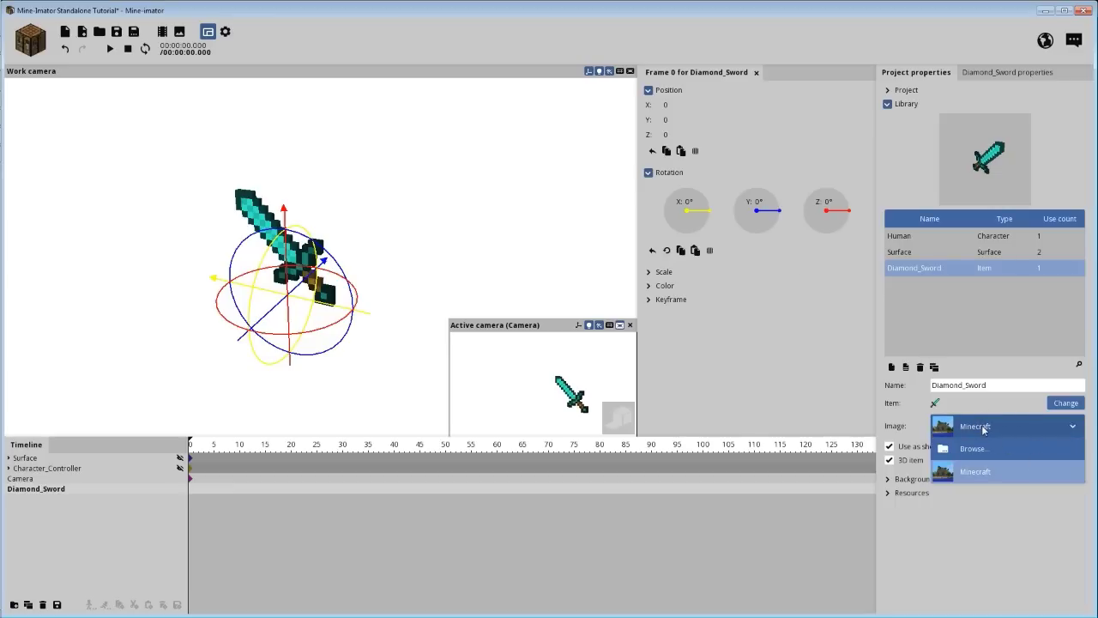
click(978, 427)
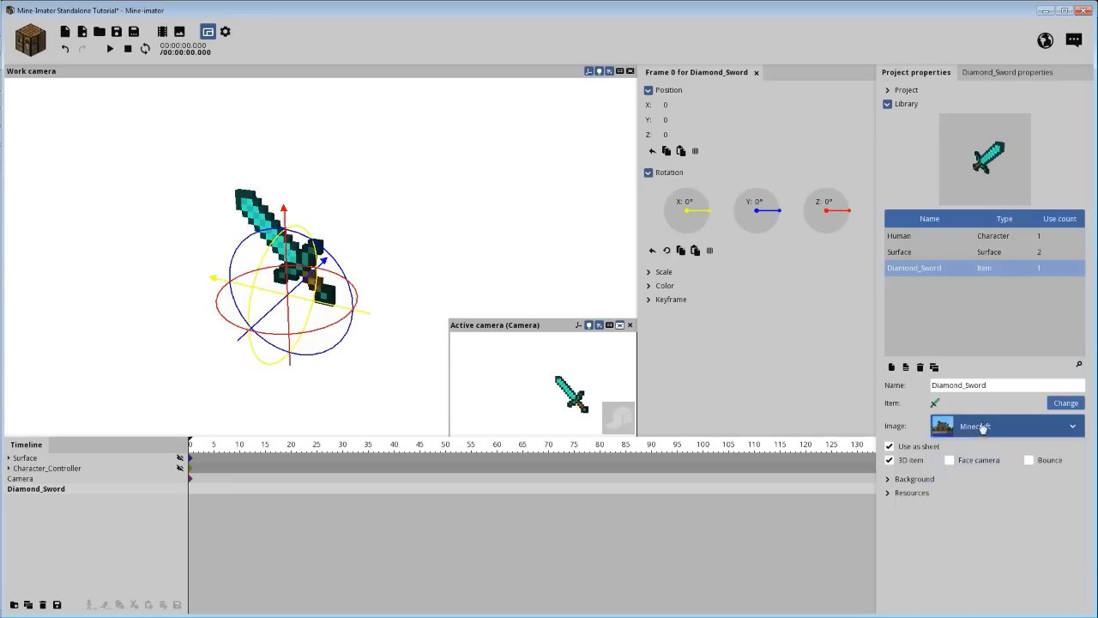
drag(444, 222, 476, 162)
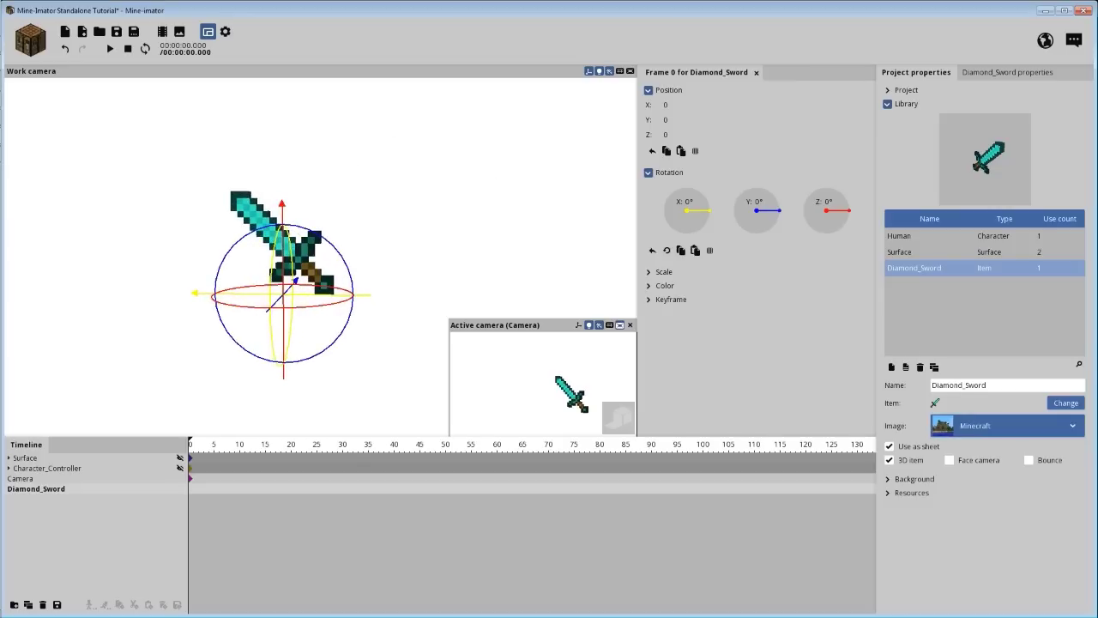
- Enable a custom rotation point for Diamond_Sword, test its rotation about the Y axis, and reset the rotation
click(995, 72)
click(903, 138)
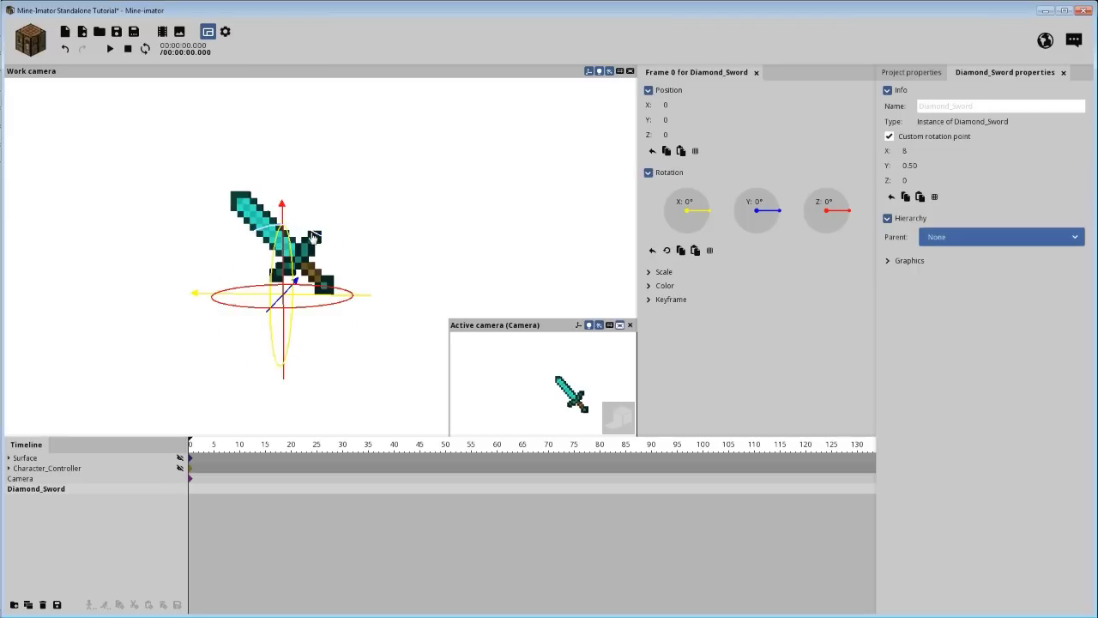
drag(318, 236, 288, 248)
right_click(766, 215)
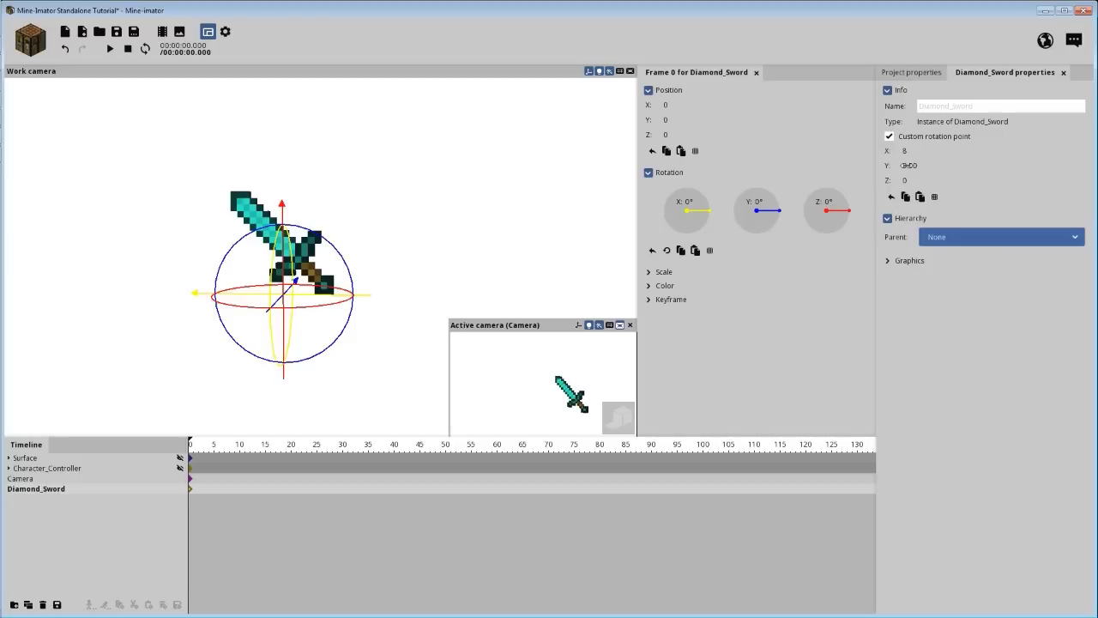
- Set the Z value of the sword's custom rotation point to 8
drag(909, 181, 915, 181)
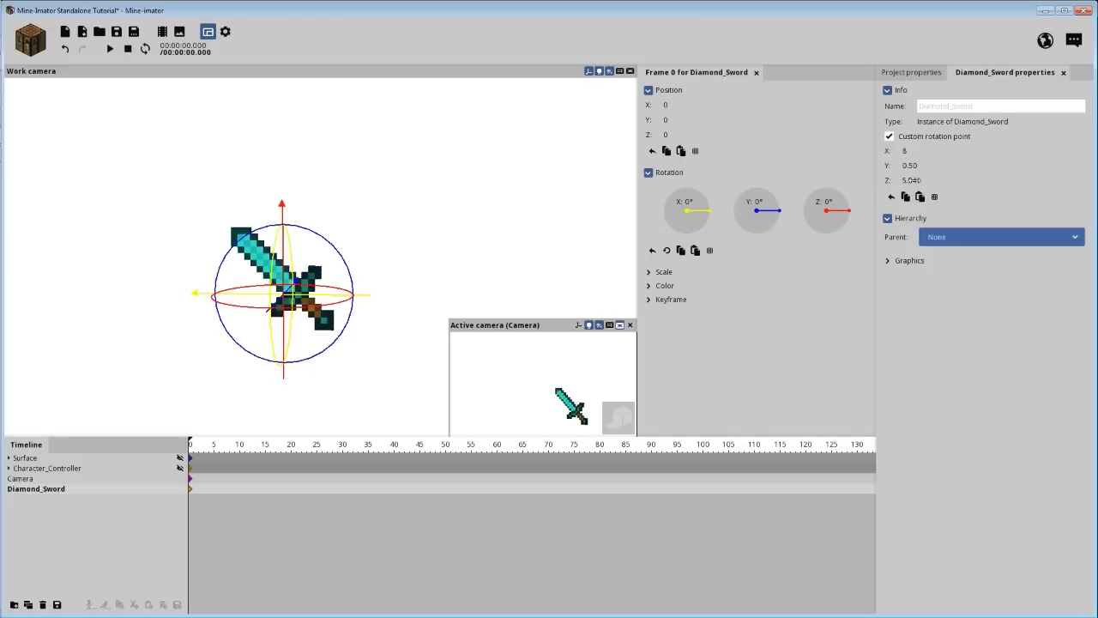
click(913, 180)
text(8)
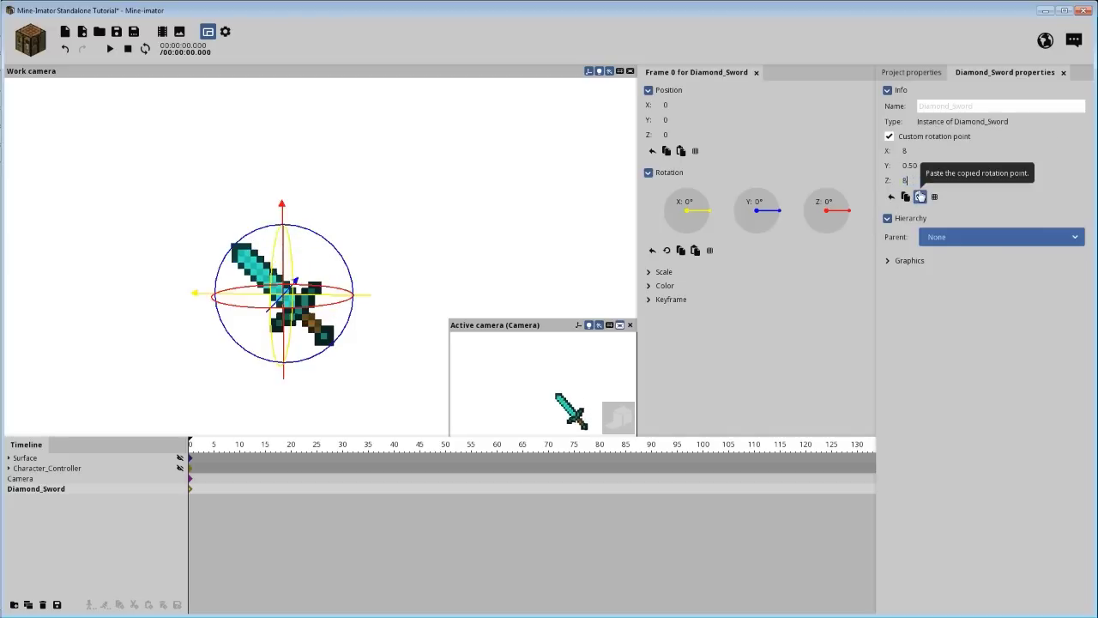
- Reset the rotation point's Z to 0 and back to 8, then test the sword's Y rotation and reset it
drag(454, 257, 423, 271)
scroll(424, 280, up, 3)
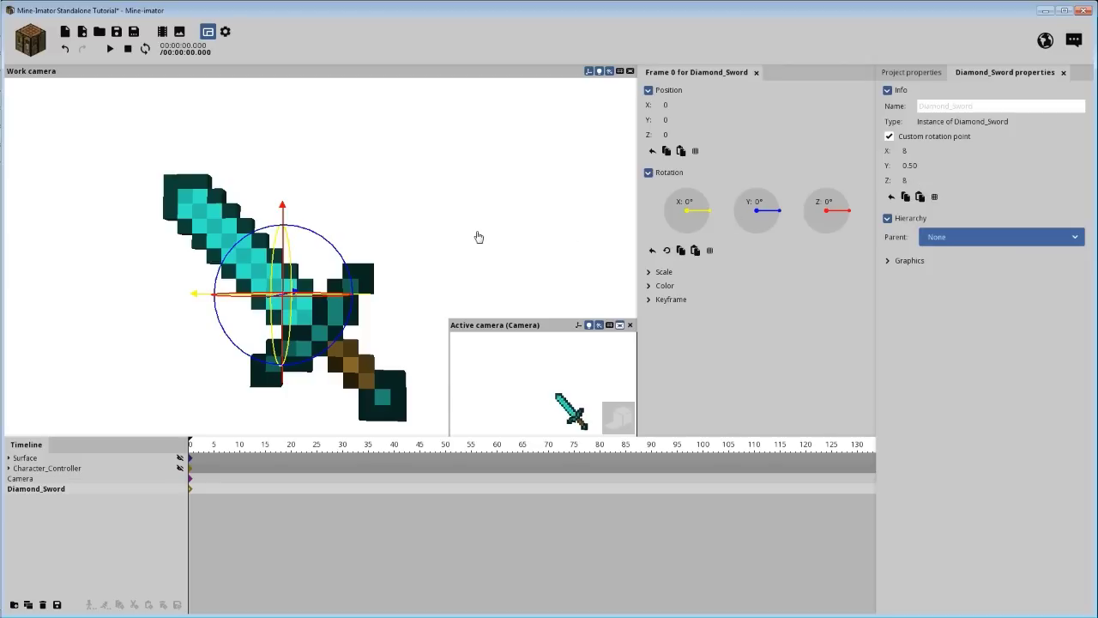
mouse_move(476, 236)
mouse_down()
mouse_move(549, 236)
mouse_move(463, 245)
mouse_up()
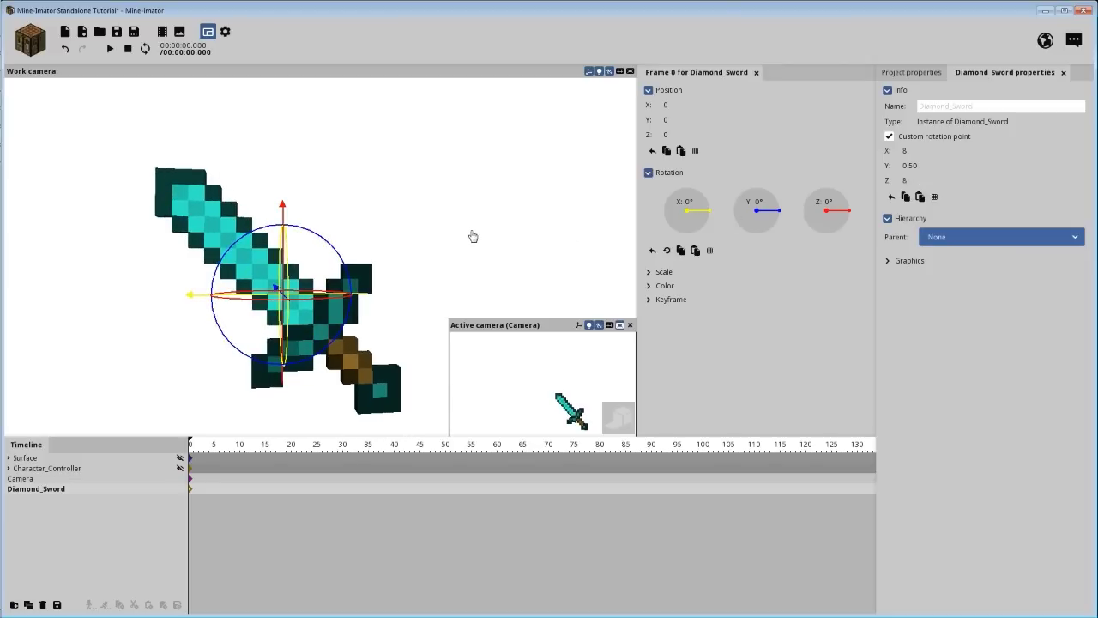
right_drag(471, 235, 479, 238)
mouse_move(479, 238)
mouse_down()
mouse_move(468, 239)
mouse_move(474, 250)
mouse_up()
scroll(462, 220, down, 1)
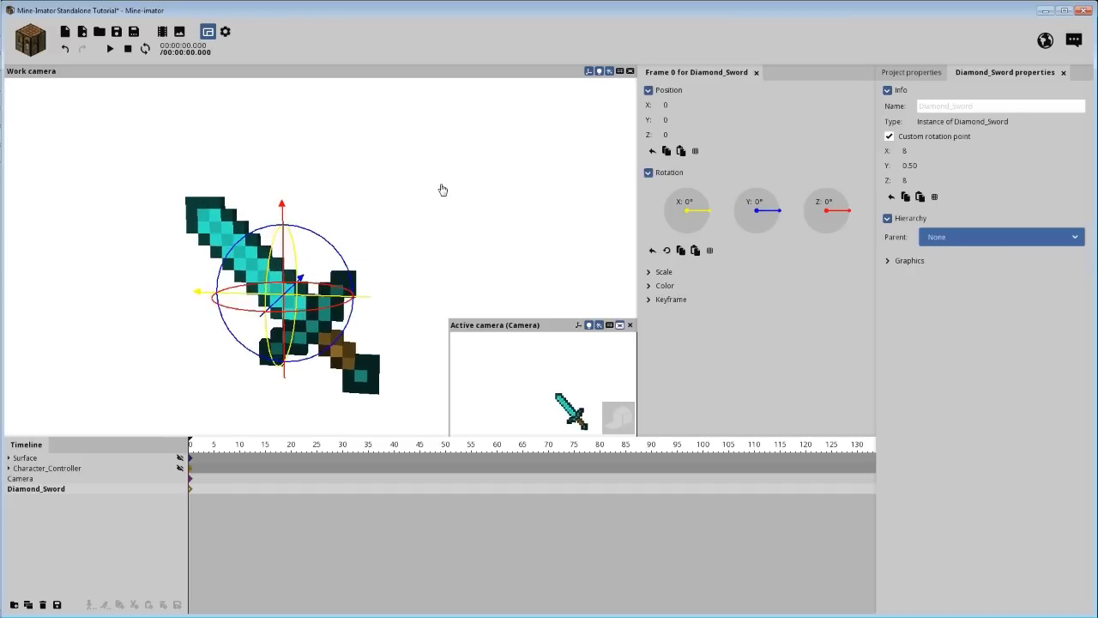
right_drag(461, 200, 430, 242)
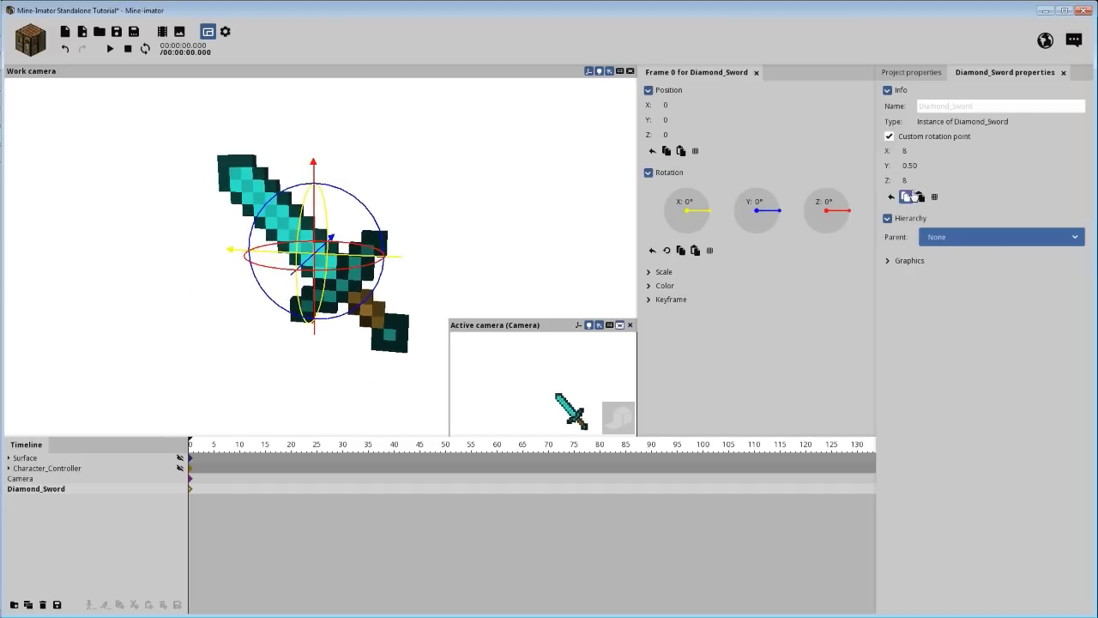
right_click(908, 182)
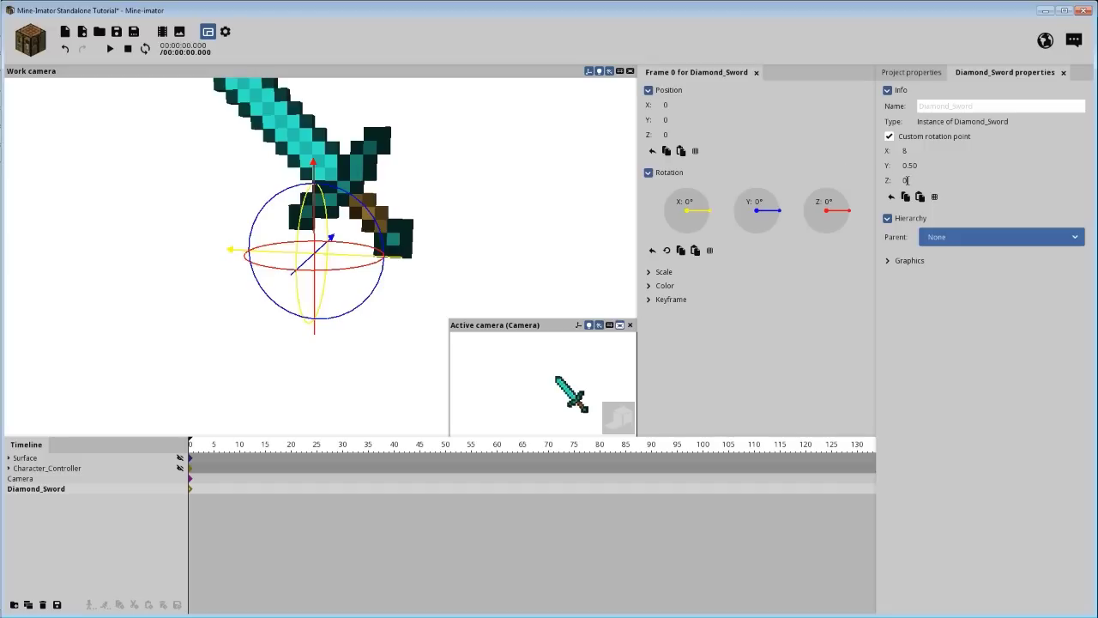
key(BackSpace)
text(8)
drag(369, 206, 382, 254)
right_click(760, 212)
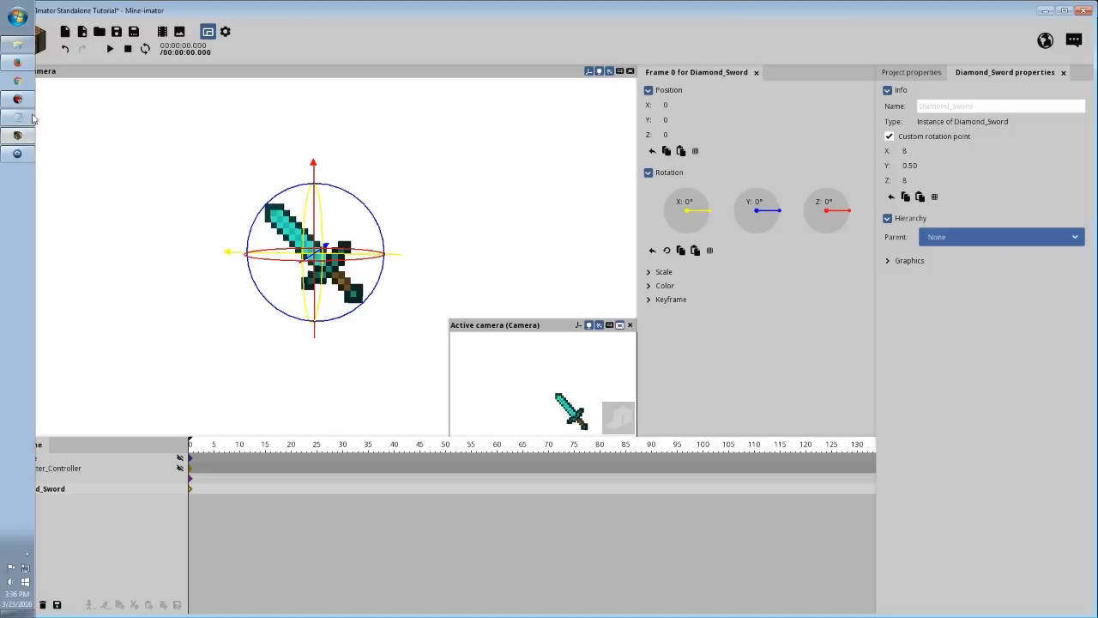
- Bring up Photoshop Elements, then open Mine-imator's Other > Textures folder in Windows Explorer
click(17, 156)
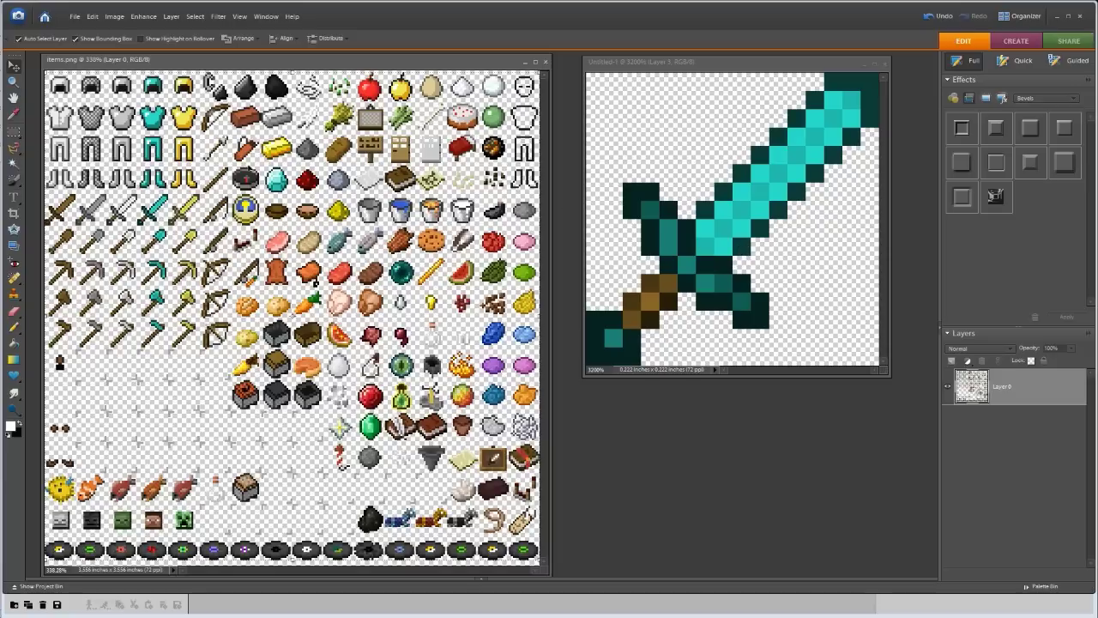
mouse_move(2, 151)
click(17, 44)
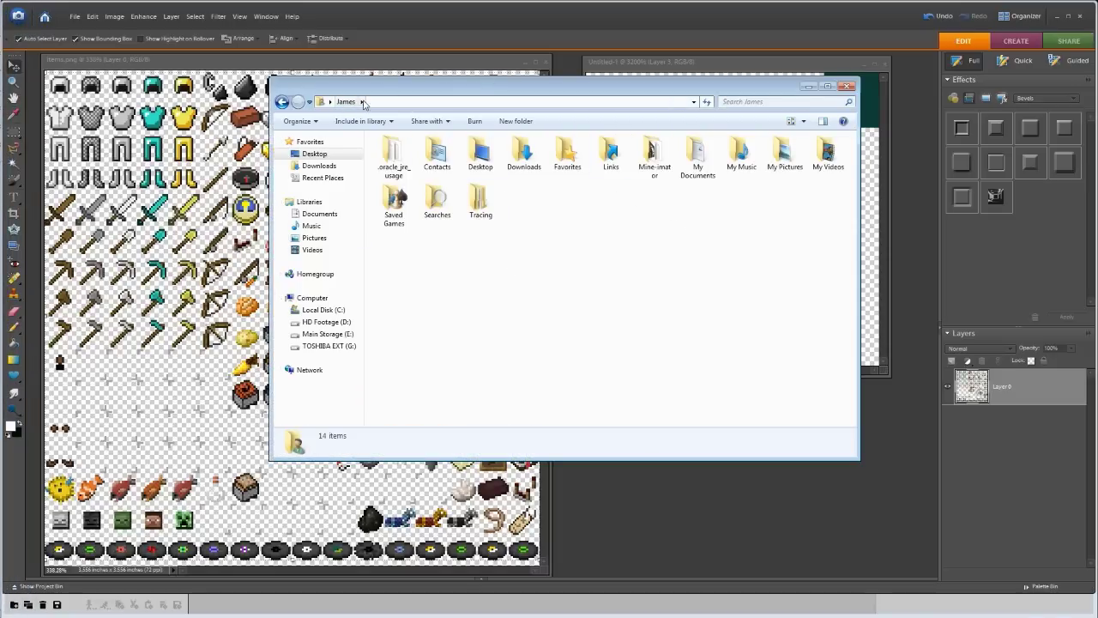
double_click(655, 167)
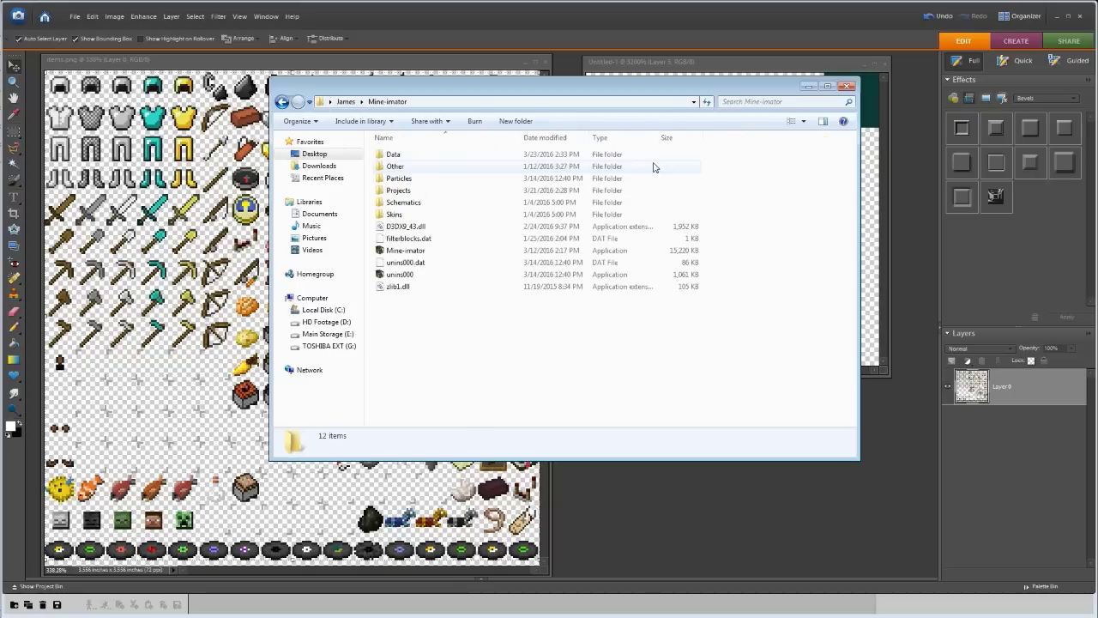
double_click(428, 167)
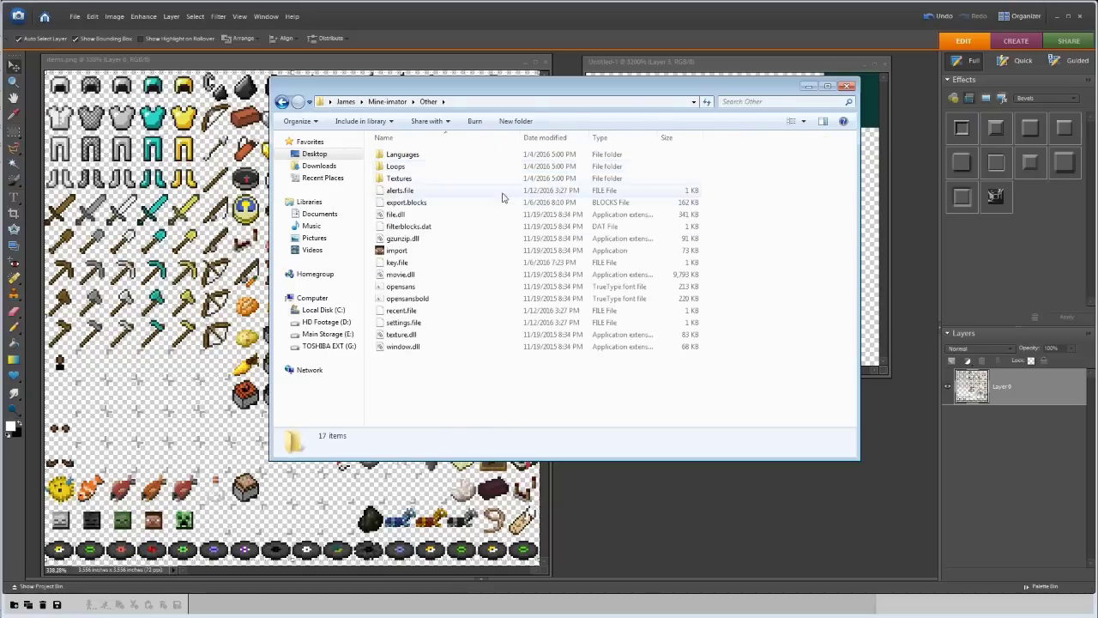
double_click(403, 178)
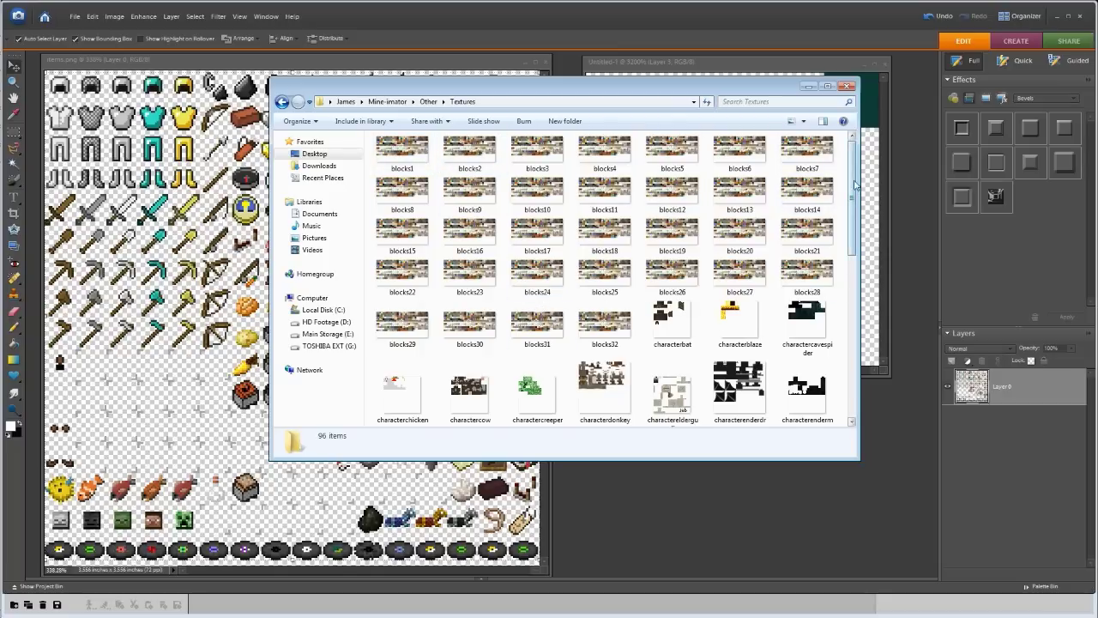
- Locate the items image in the Textures folder, look over the other textures, and return to Photoshop Elements
drag(855, 182, 854, 339)
click(675, 254)
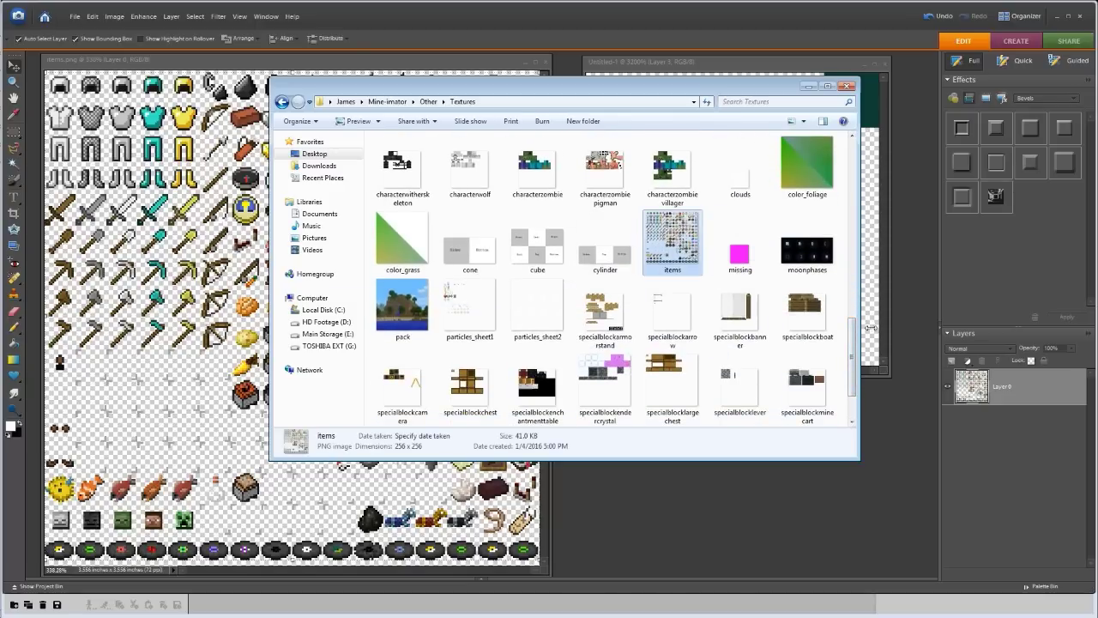
drag(853, 352, 852, 390)
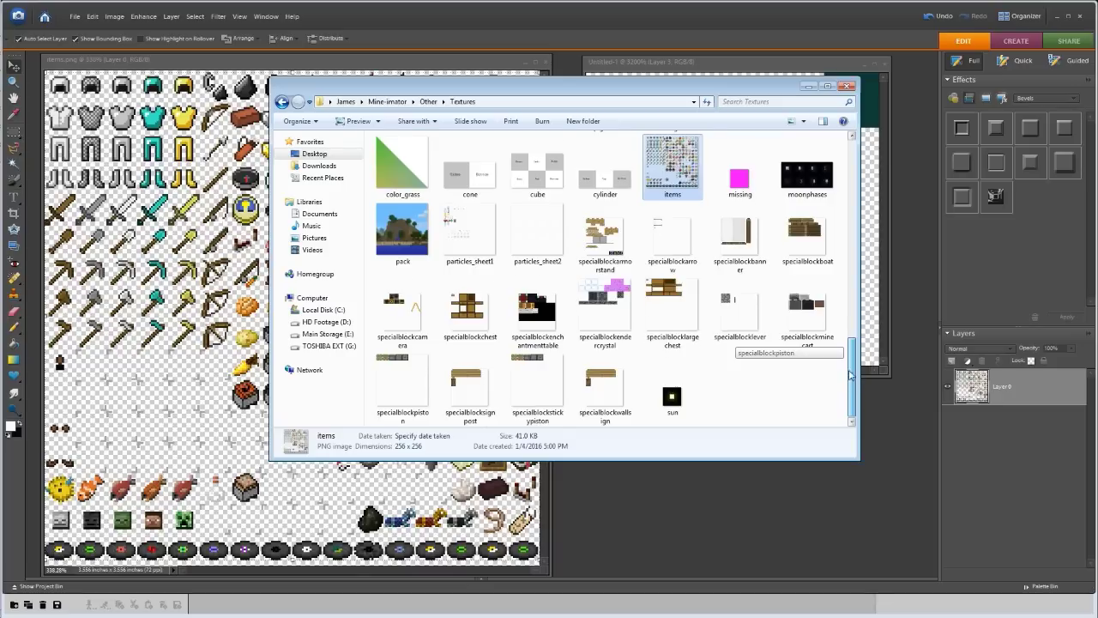
scroll(658, 157, up, 10)
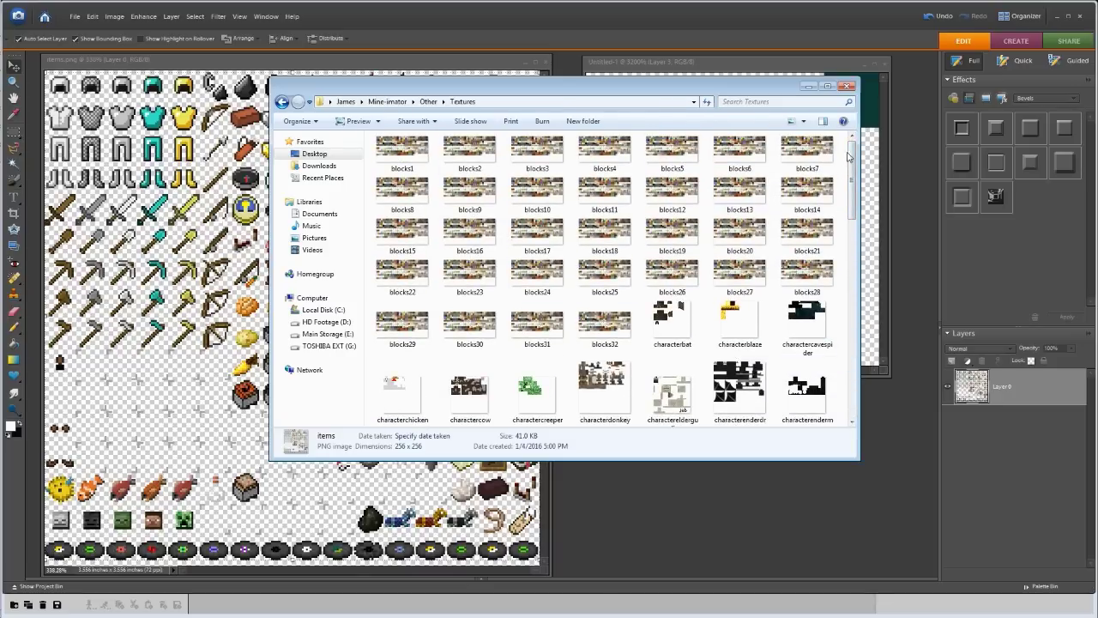
mouse_move(850, 155)
mouse_down()
mouse_move(868, 352)
mouse_move(852, 154)
mouse_up()
click(687, 68)
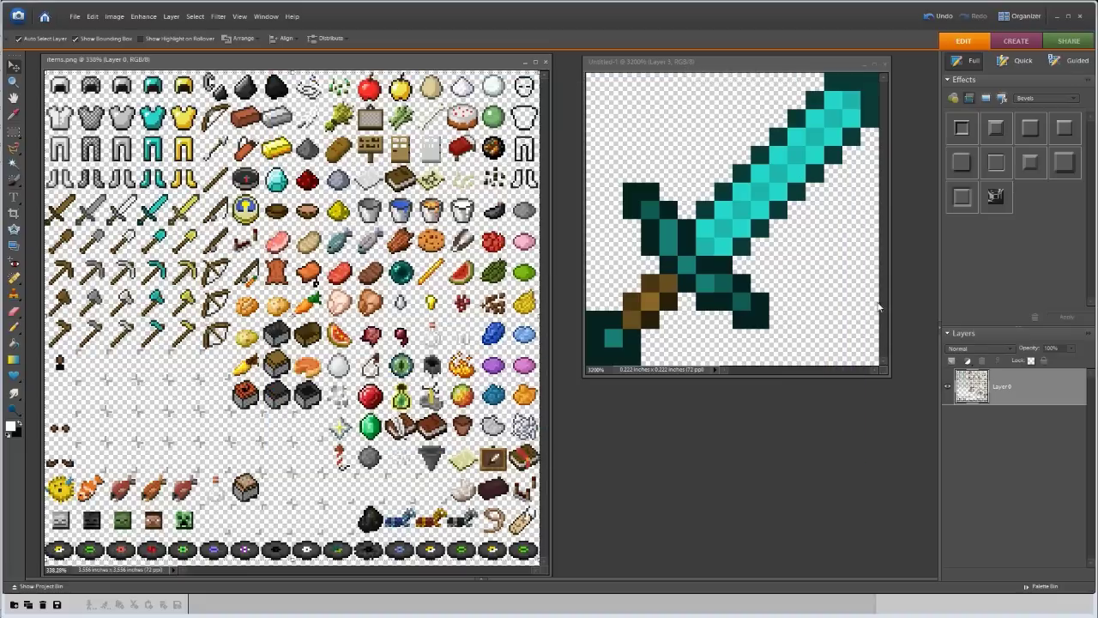
- Check the pixel dimensions of the Untitled-1 sword document in Image Size, keeping them as they are
mouse_move(712, 66)
mouse_down()
mouse_move(696, 63)
mouse_move(708, 76)
mouse_up()
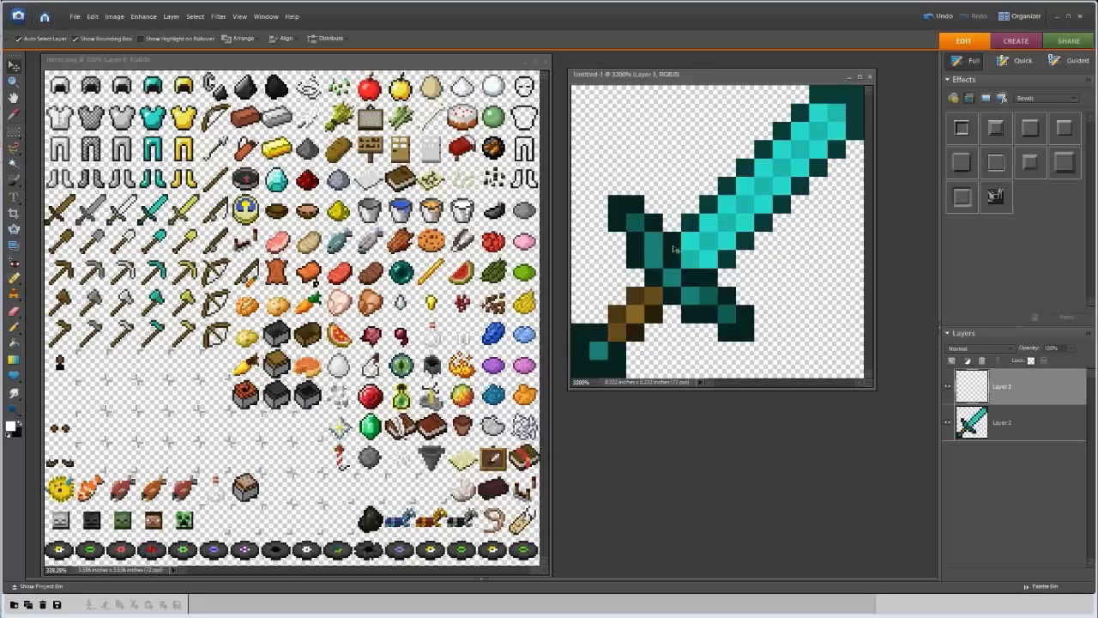
drag(694, 78, 694, 70)
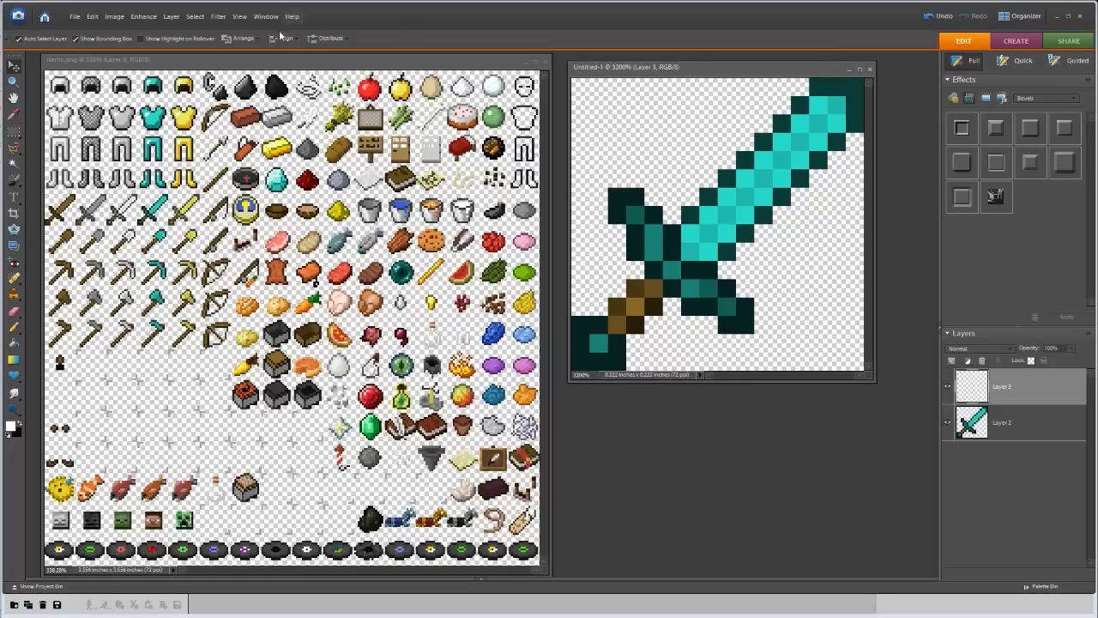
click(114, 16)
mouse_move(129, 73)
click(275, 74)
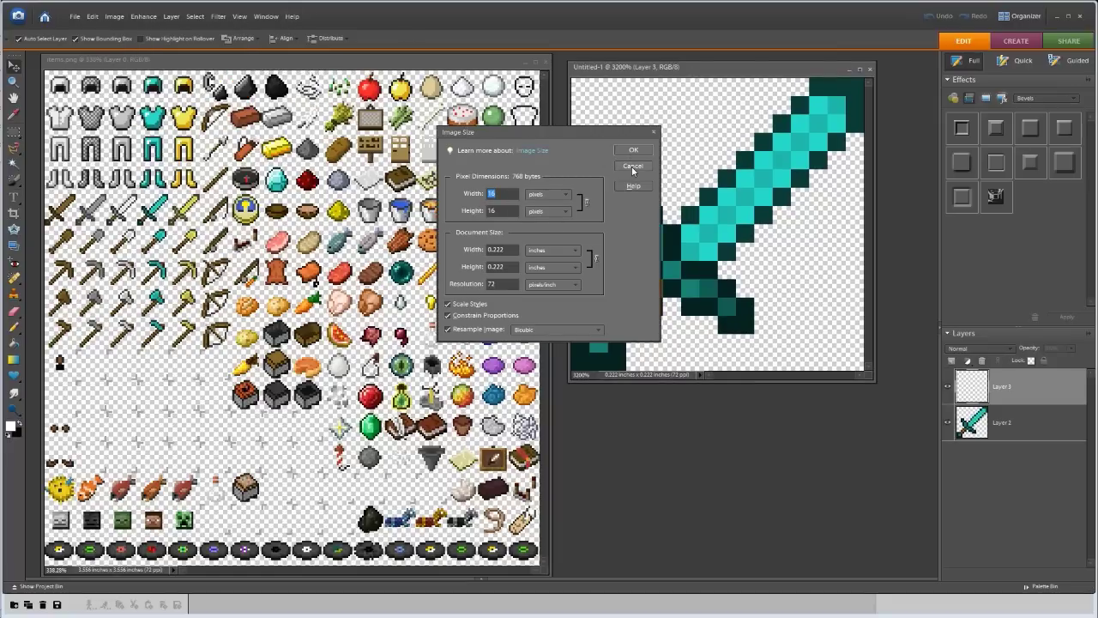
drag(616, 135, 505, 121)
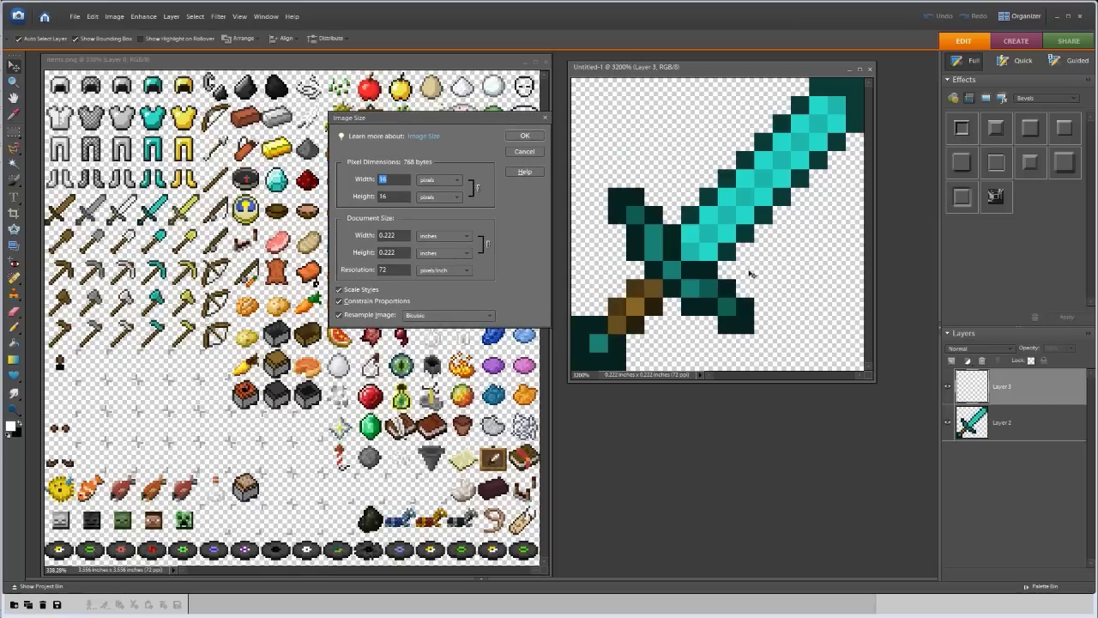
click(521, 152)
drag(644, 73, 638, 65)
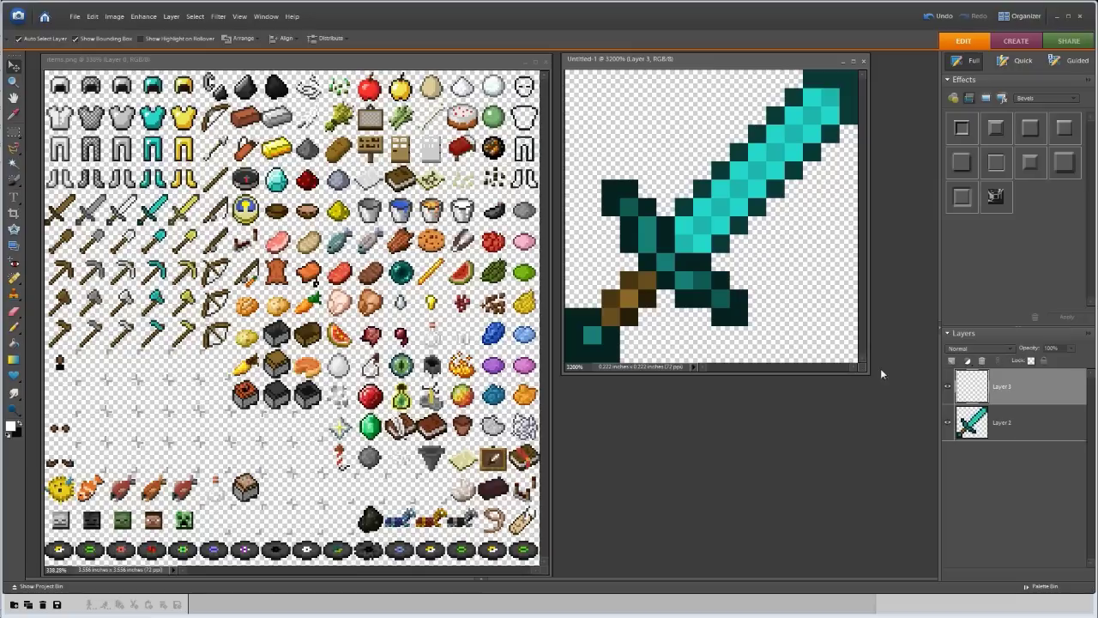
- Hide the sword on Layer 2 and choose the Pencil tool for drawing on Layer 3
click(948, 424)
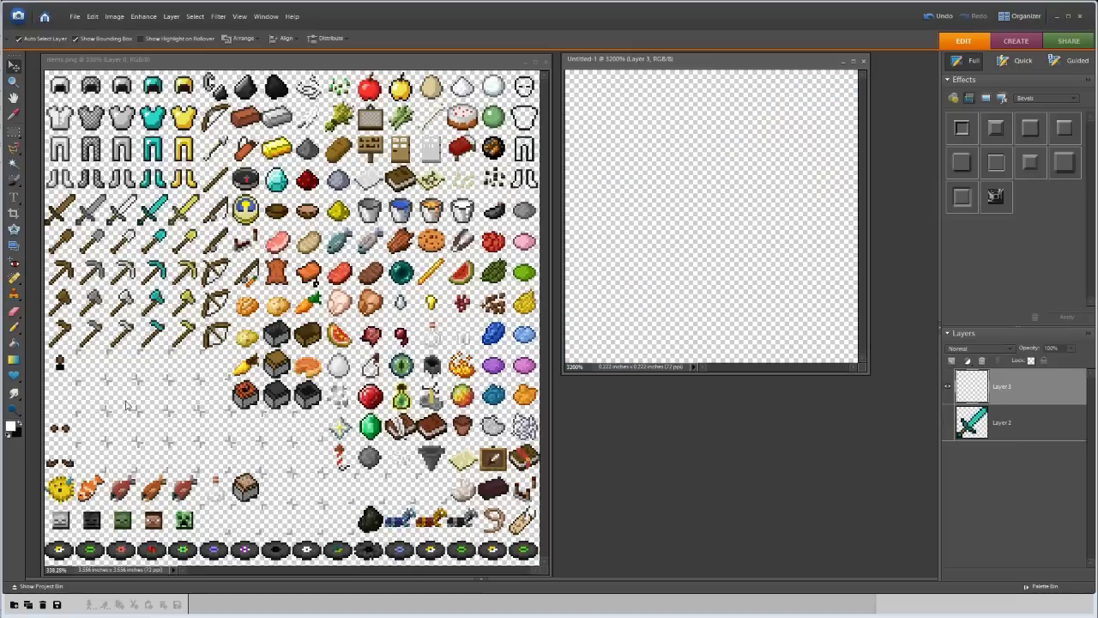
click(20, 328)
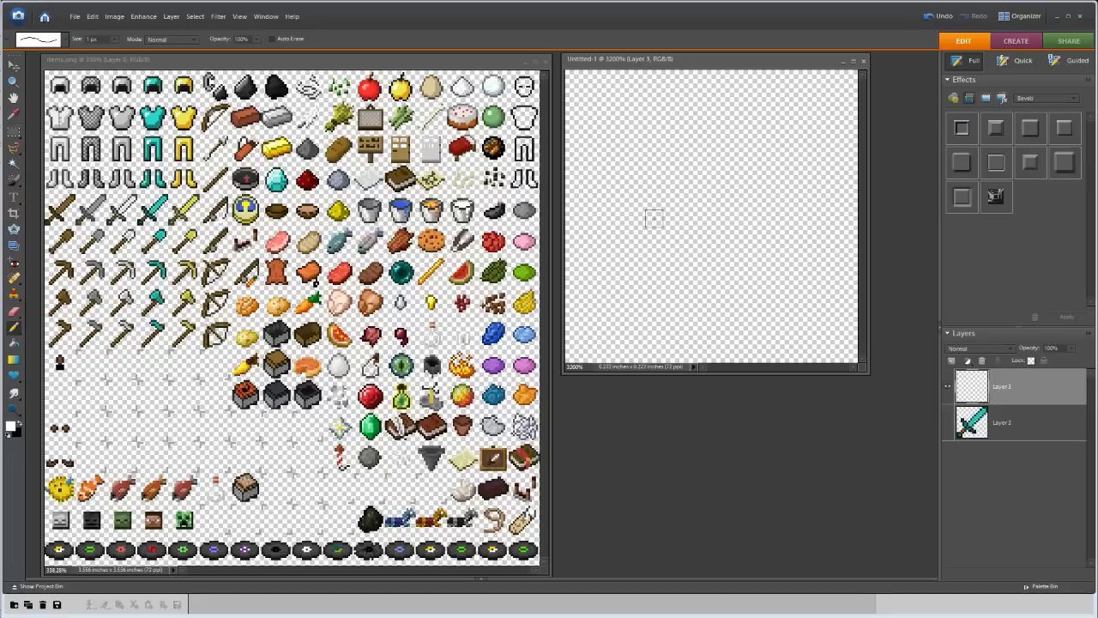
click(579, 351)
click(594, 335)
drag(609, 318, 618, 311)
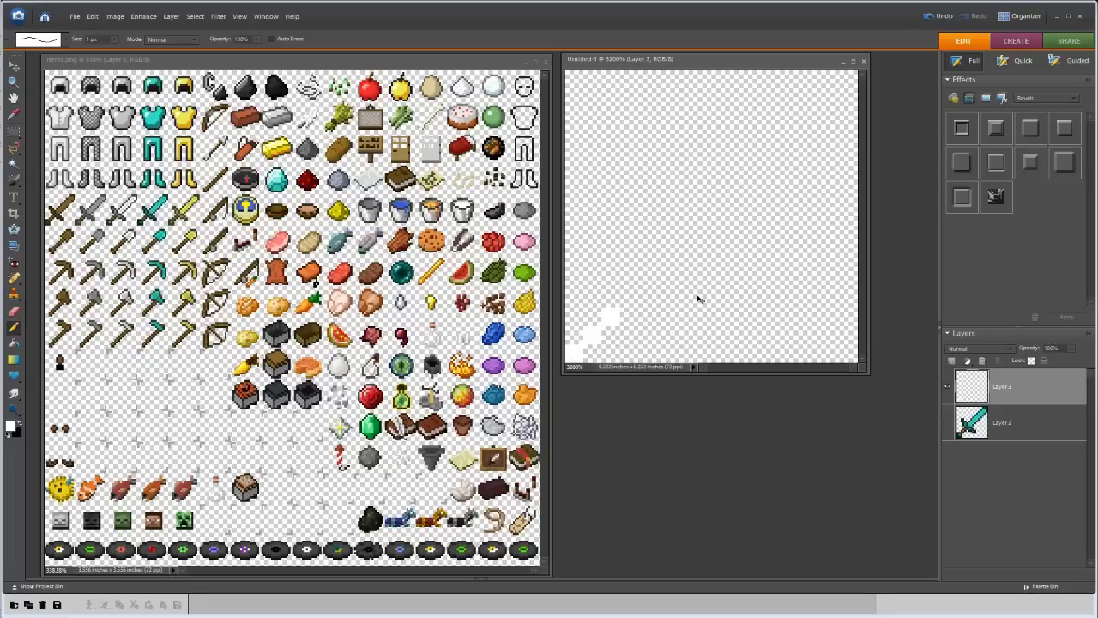
key(ctrl+z)
key(ctrl+z)
key(ctrl+z)
key(ctrl+z)
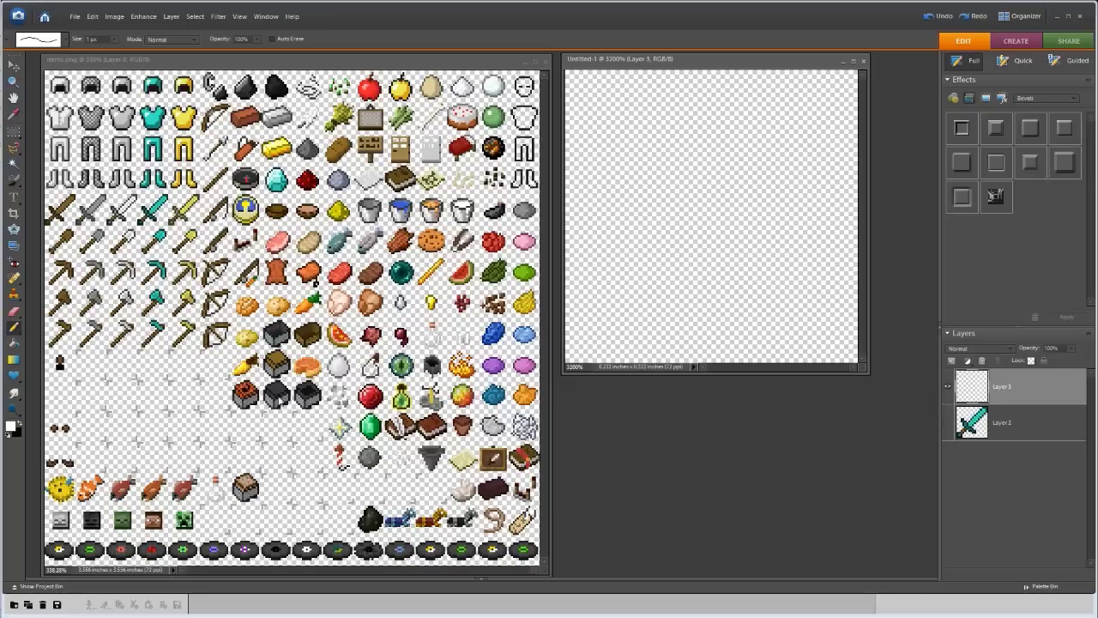
- Draw two stacked black pixels in the lower-left corner of Layer 3, comparing their position with the sword on Layer 2
key(x)
click(574, 354)
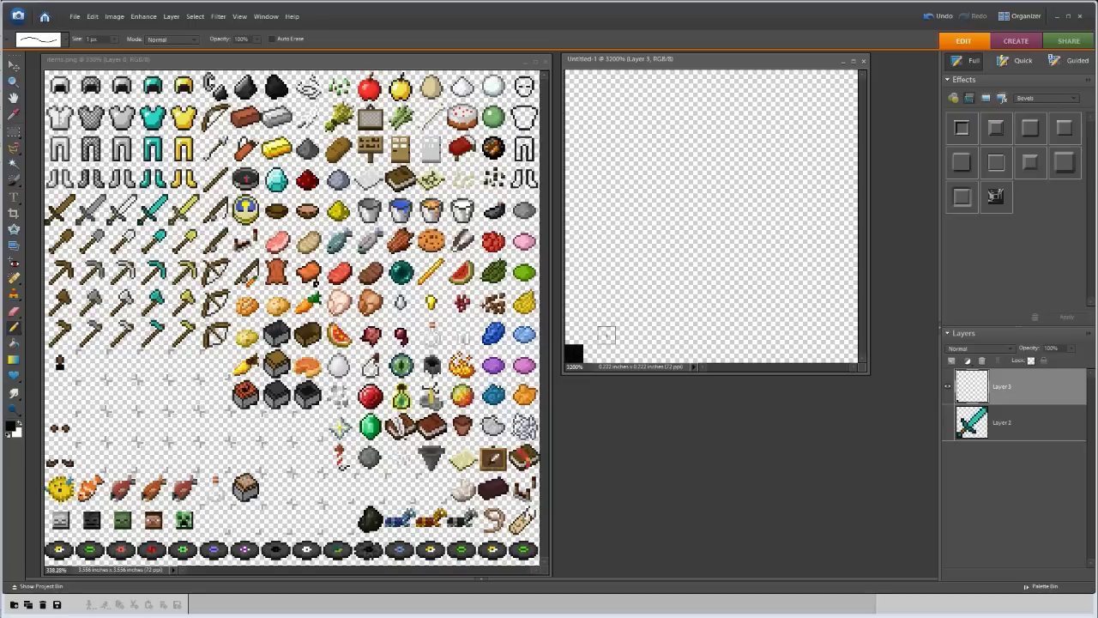
click(949, 422)
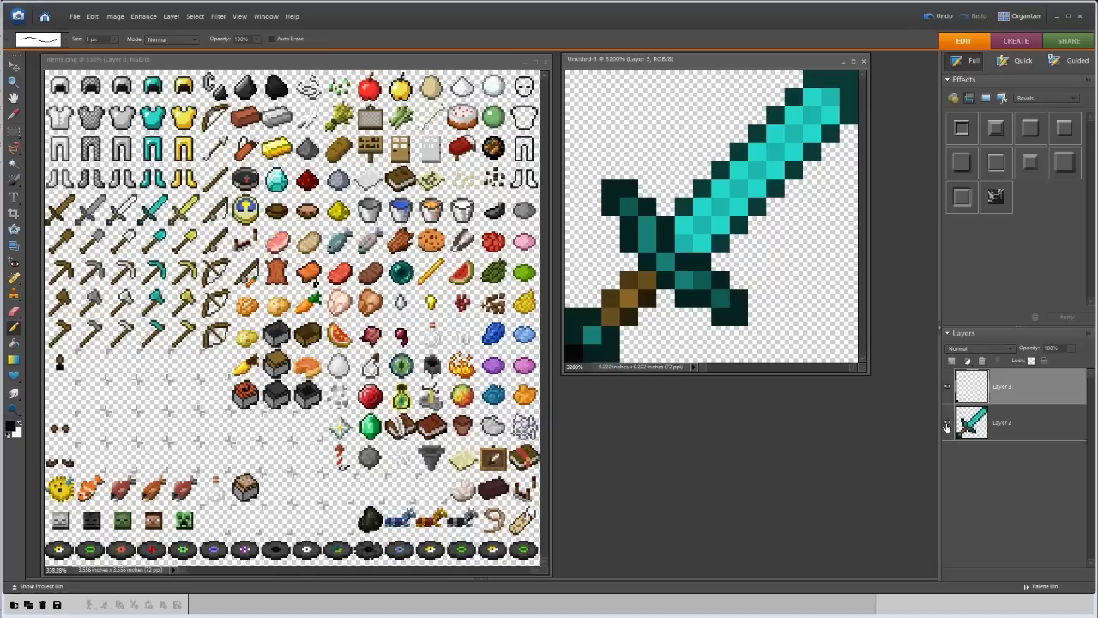
click(948, 425)
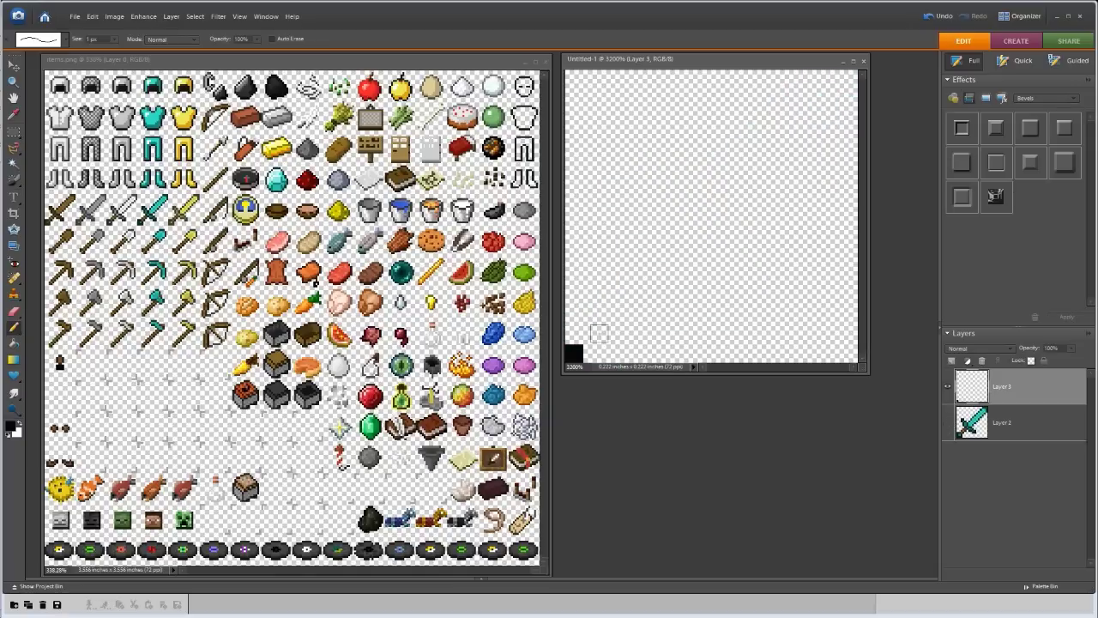
click(574, 334)
click(951, 423)
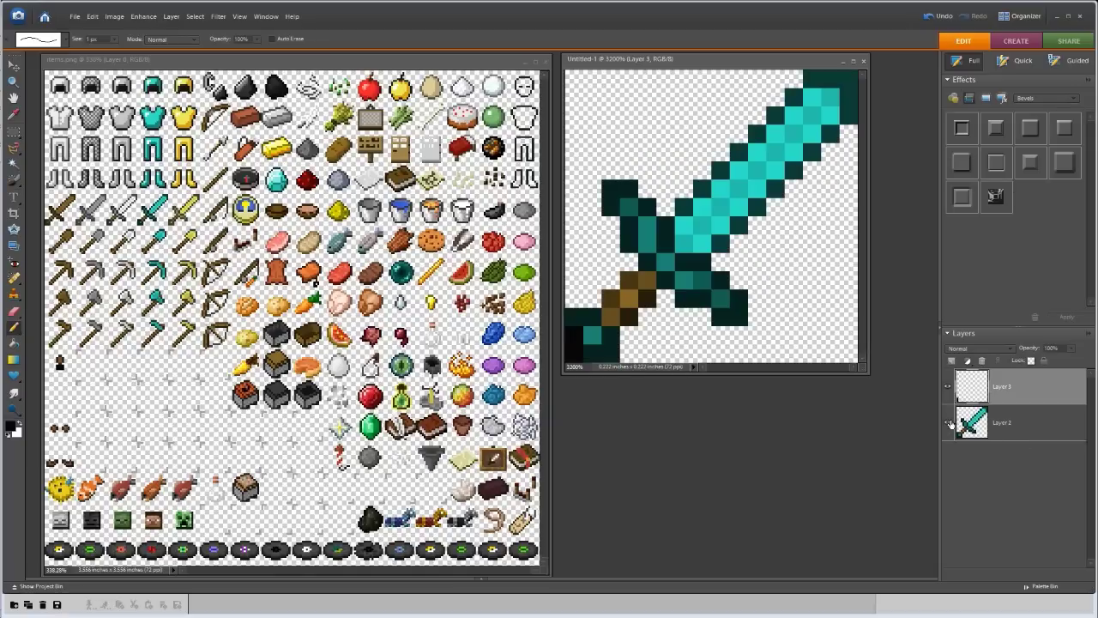
- Set the opacity of Layer 2 to 30% as a tracing guide, and make Layer 3 the active layer
click(1034, 412)
click(1051, 349)
text(30)
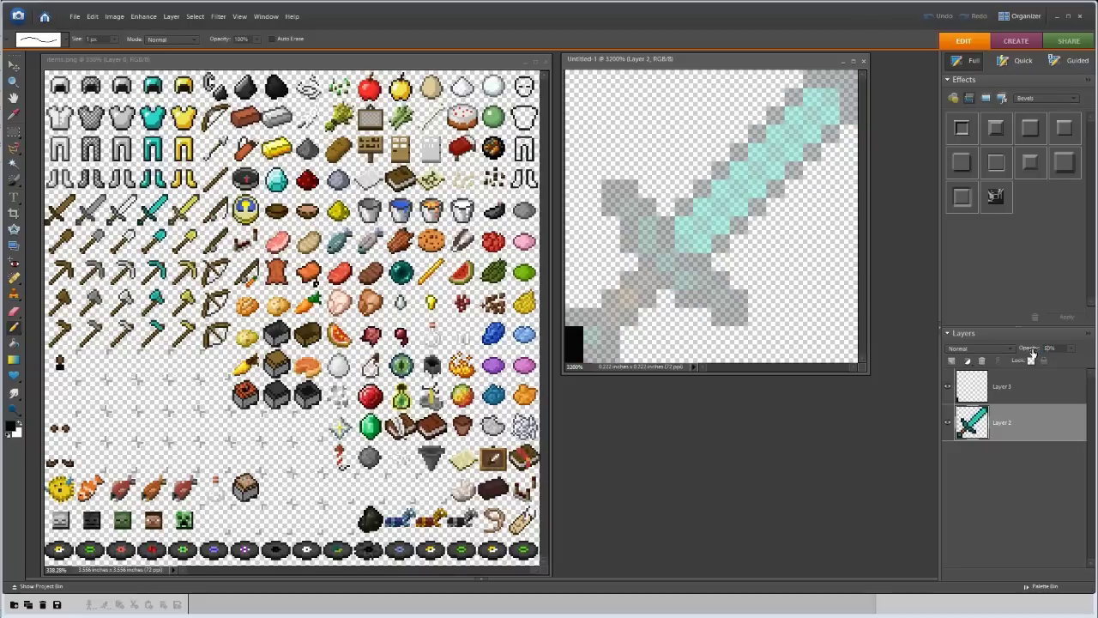
click(1053, 391)
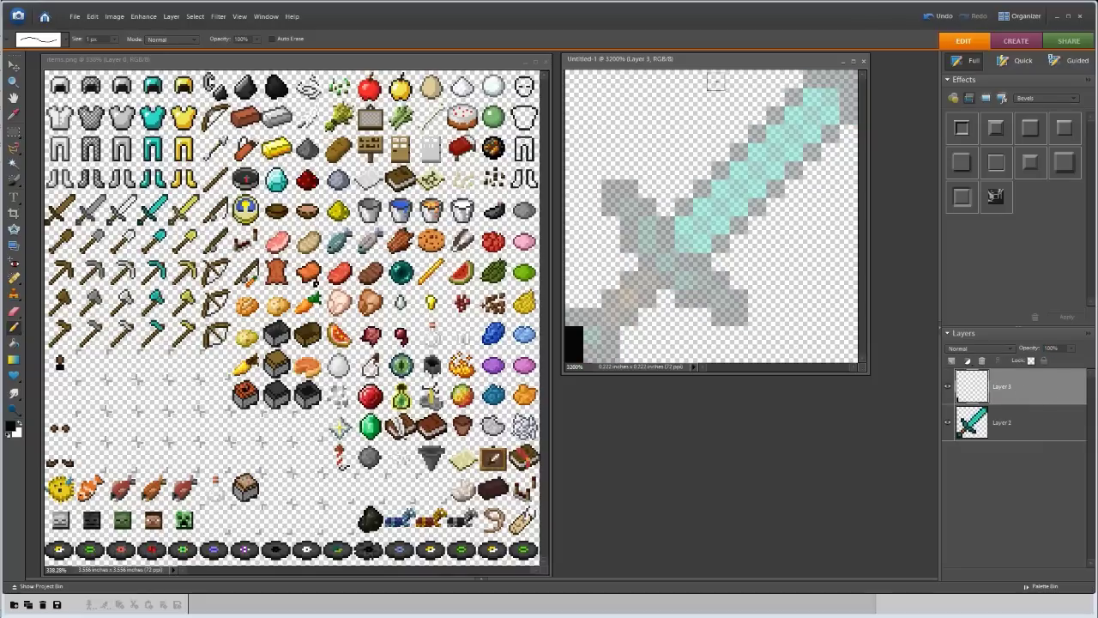
drag(701, 63, 694, 65)
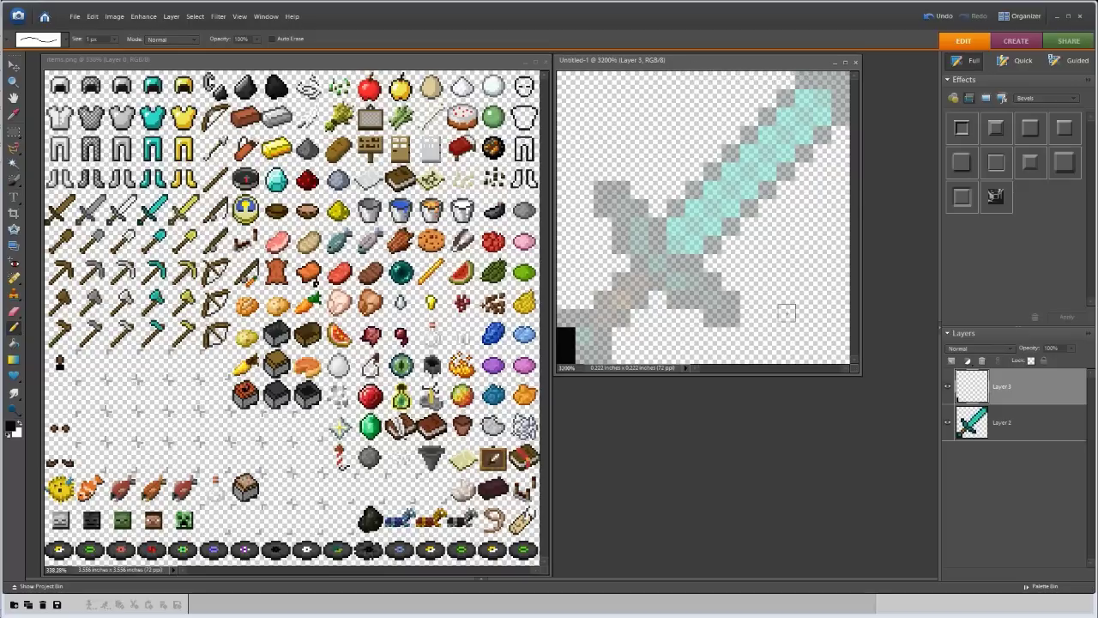
click(1030, 429)
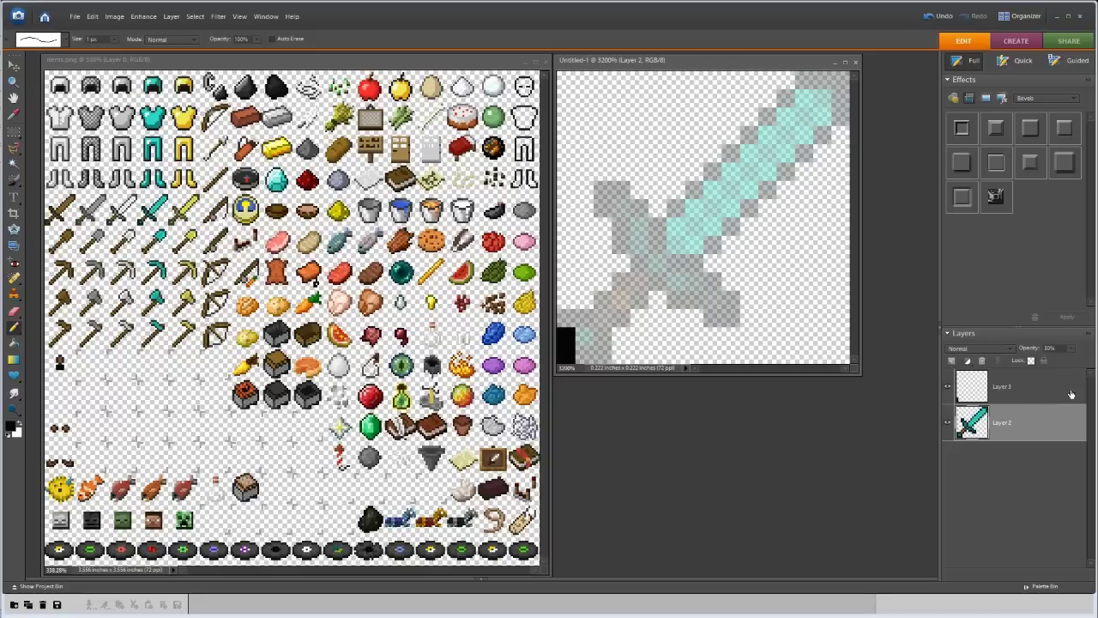
click(999, 387)
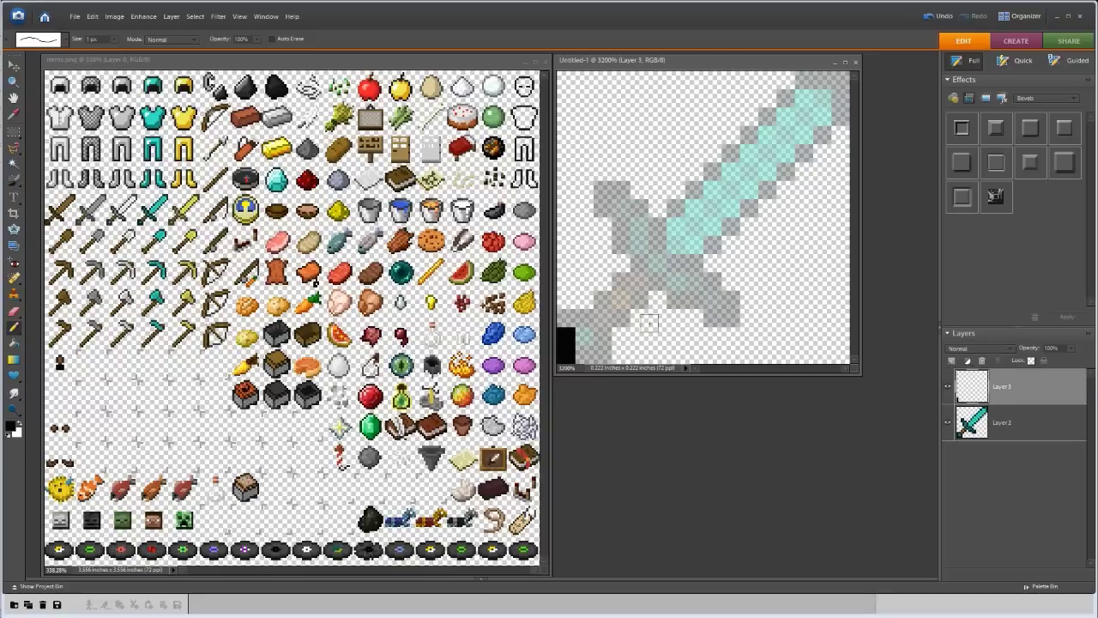
- Trace the outline of the sword's pommel and handle on Layer 3 in black pixels
click(589, 357)
click(580, 350)
click(602, 354)
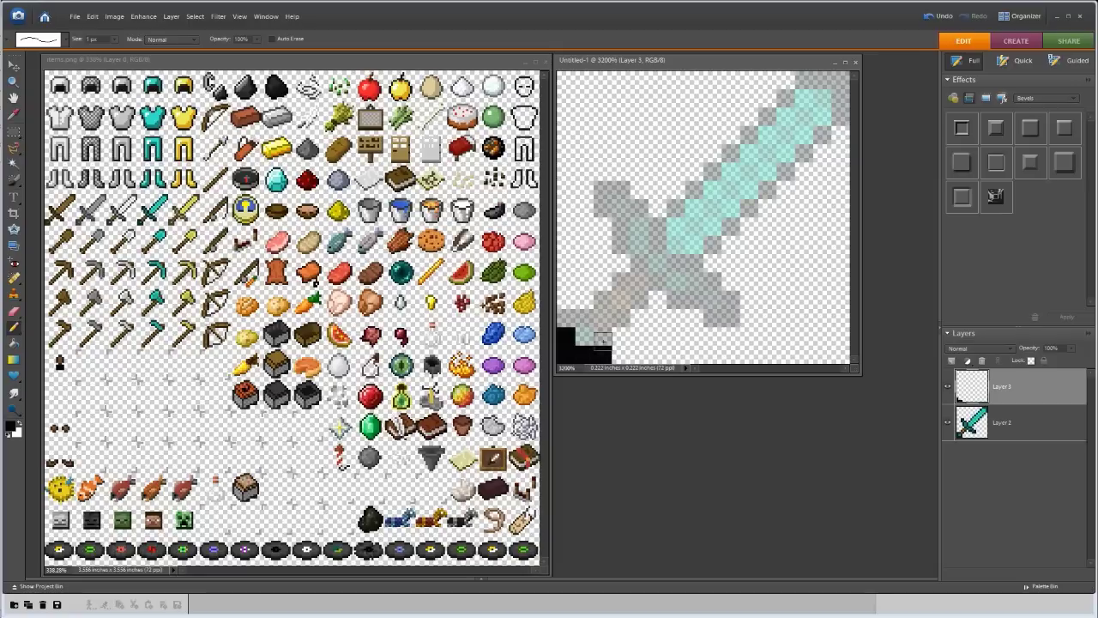
click(566, 318)
click(584, 318)
click(602, 300)
click(621, 281)
click(639, 281)
click(638, 300)
click(621, 318)
click(602, 336)
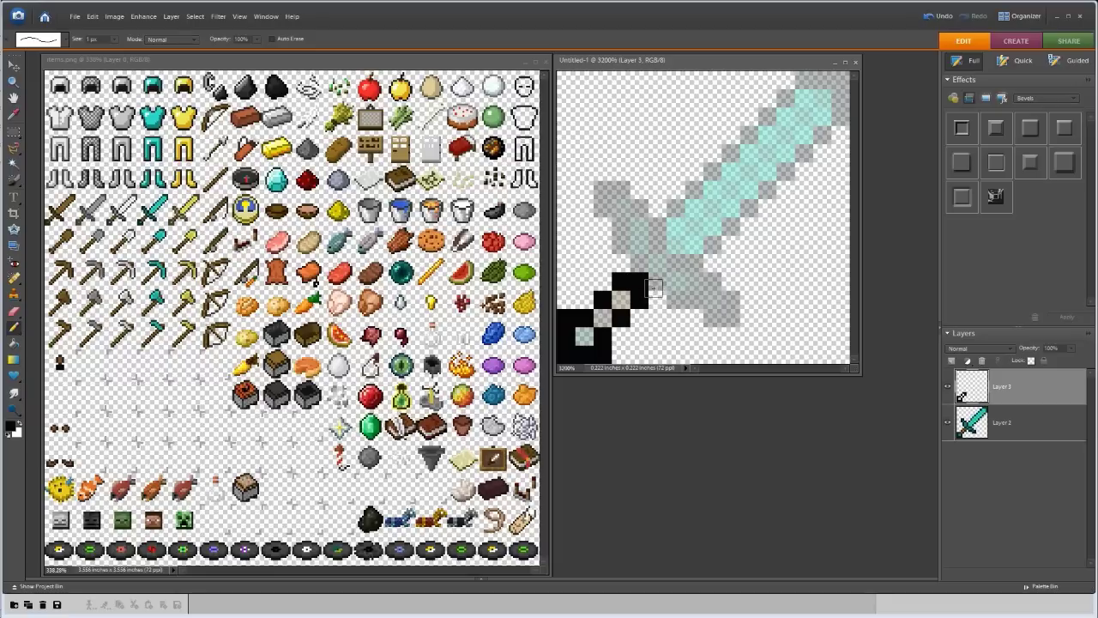
- Draw a stepped black line from the handle along the lower edge of the crossguard to its outer tip
drag(657, 282, 676, 301)
click(695, 302)
click(713, 313)
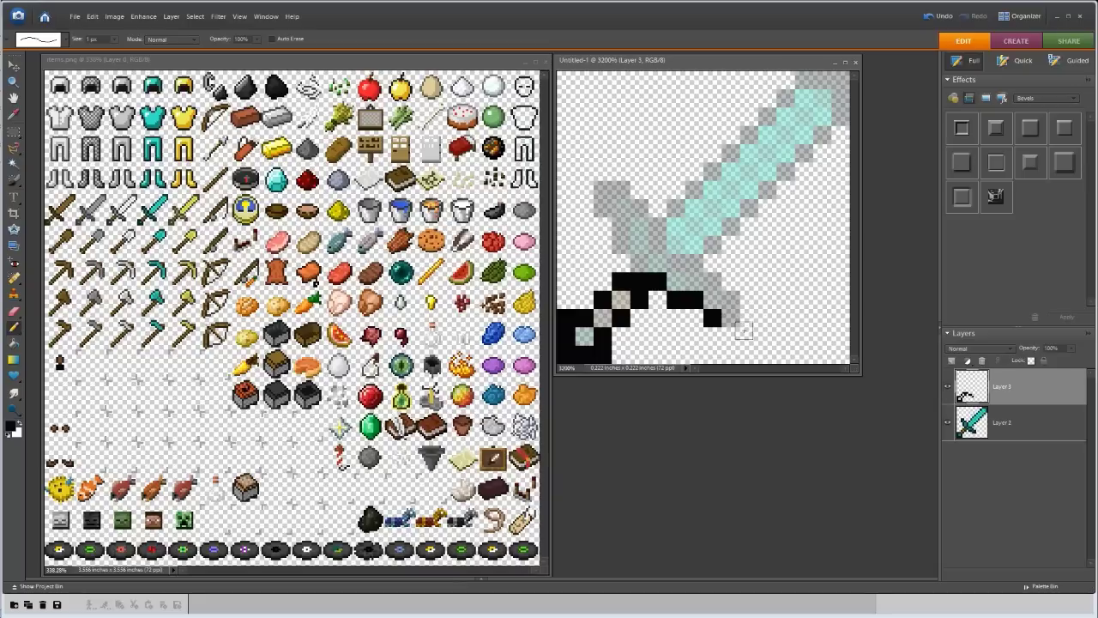
click(730, 317)
click(750, 299)
key(ctrl+z)
- Draw a jagged black edge below the faded blade, rising from beside the crossguard tip to the canvas's right edge
click(749, 336)
click(768, 318)
click(768, 282)
click(784, 299)
click(786, 283)
click(804, 264)
click(805, 245)
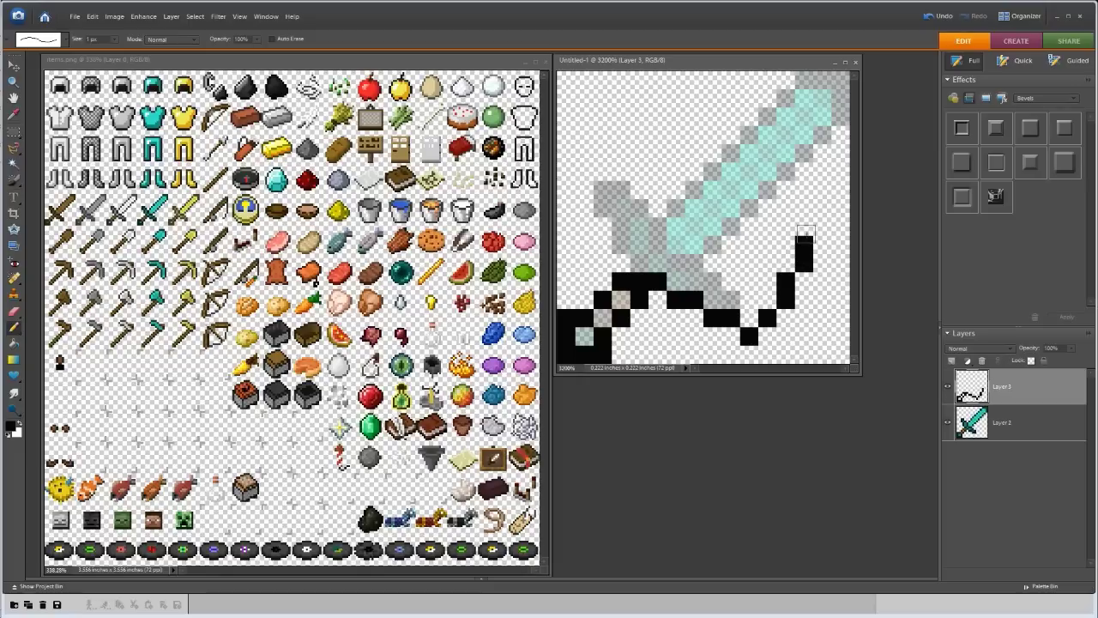
click(822, 227)
click(840, 208)
click(840, 190)
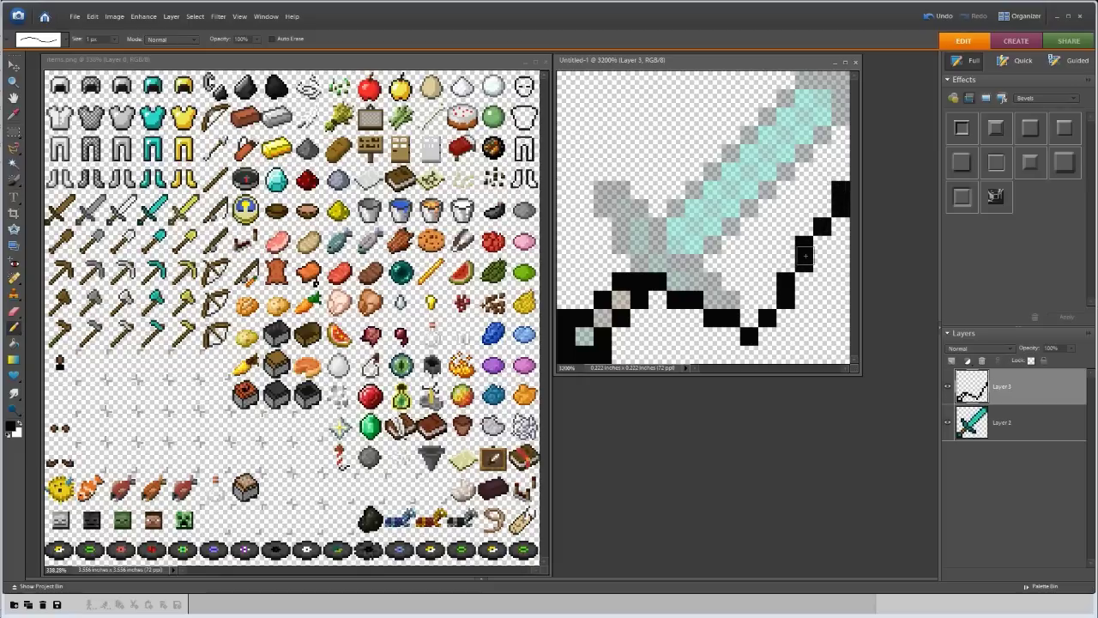
- Draw black pixels diagonally across the faded blade near its tip, branch them to the canvas's upper edge, and extend them toward the outer edge
click(821, 151)
click(803, 133)
click(786, 115)
click(769, 97)
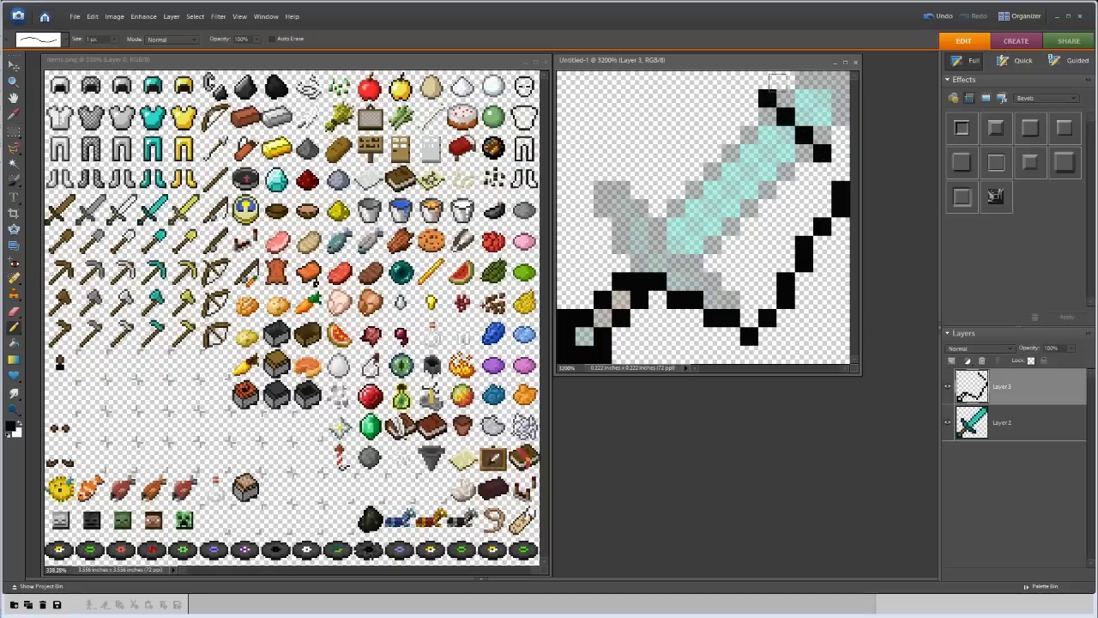
click(786, 80)
click(803, 97)
click(810, 117)
click(820, 169)
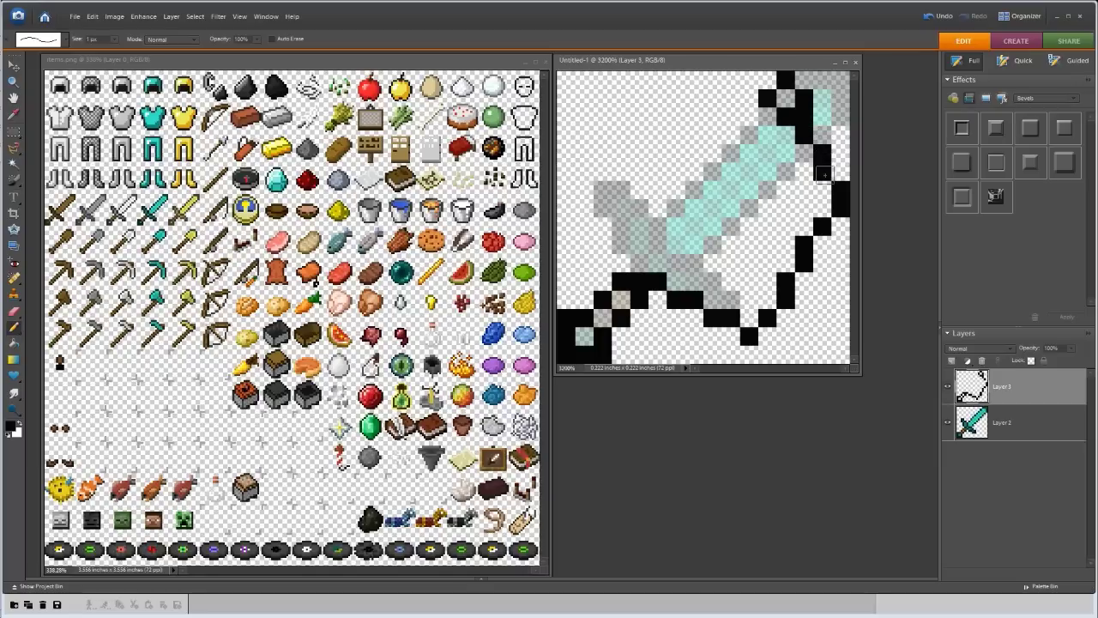
- Thicken the jagged outer edge and fill its gaps with black pixels down to the crossguard
click(822, 245)
click(804, 280)
click(750, 300)
click(768, 299)
click(750, 316)
click(714, 298)
click(822, 210)
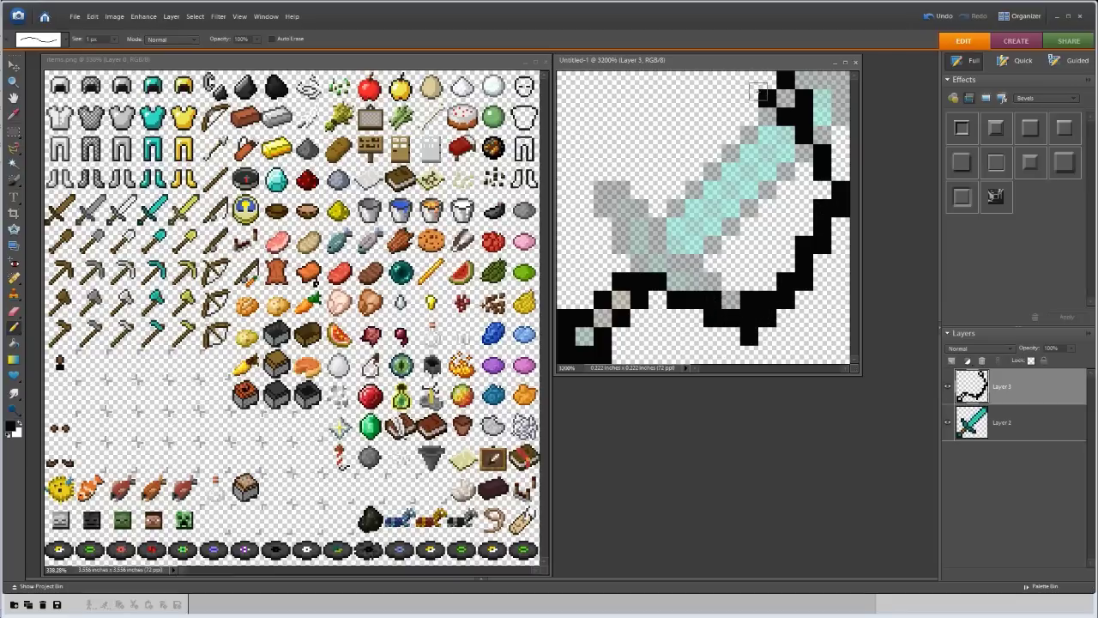
- Draw the blade's stepped black inner edge from beside the tip down across the faded sword to the handle
click(749, 98)
click(749, 116)
click(767, 134)
click(767, 80)
click(767, 151)
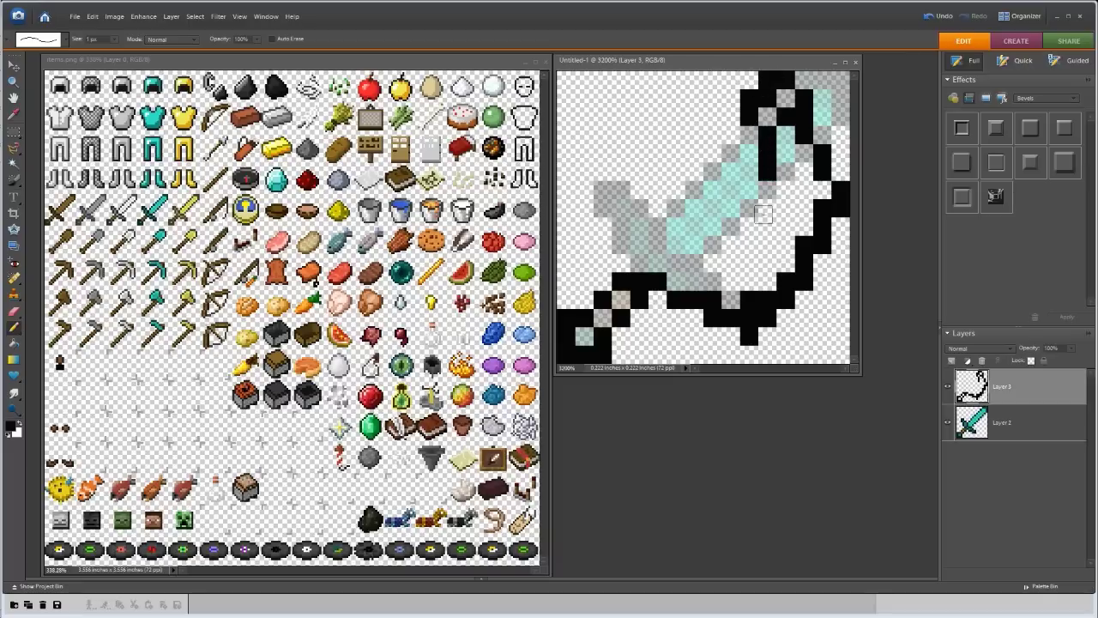
click(768, 206)
click(749, 224)
drag(722, 243, 639, 260)
click(767, 189)
click(749, 207)
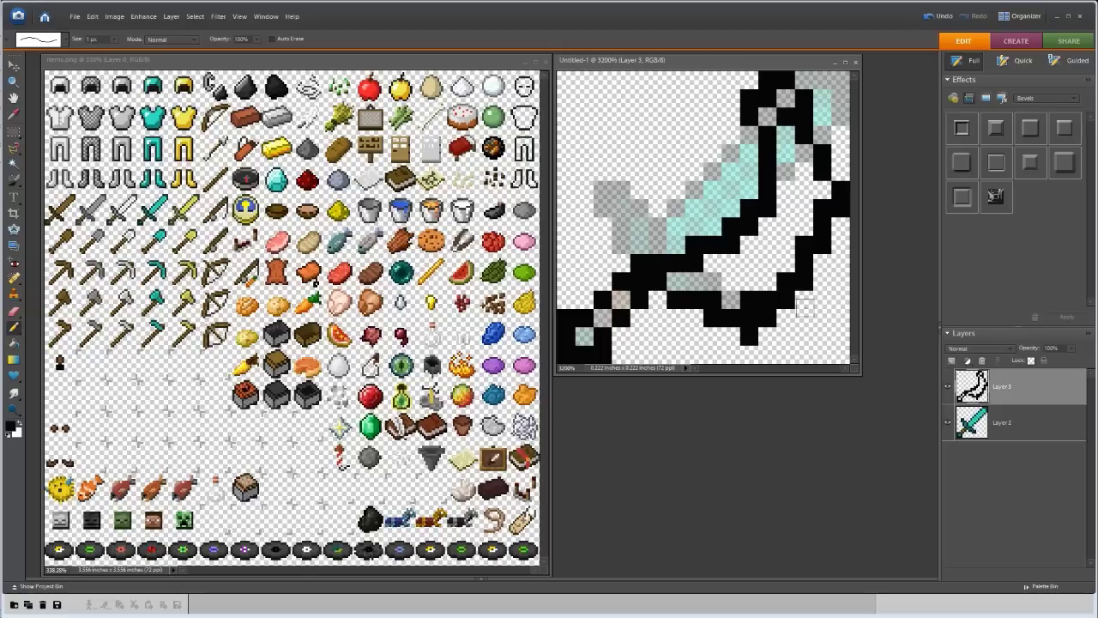
- Switch to the Eraser, reduce its size and set its mode to Block
key(e)
key(bracketleft)
key(bracketleft)
key(bracketleft)
key(bracketleft)
key(bracketleft)
key(bracketleft)
key(bracketleft)
key(bracketleft)
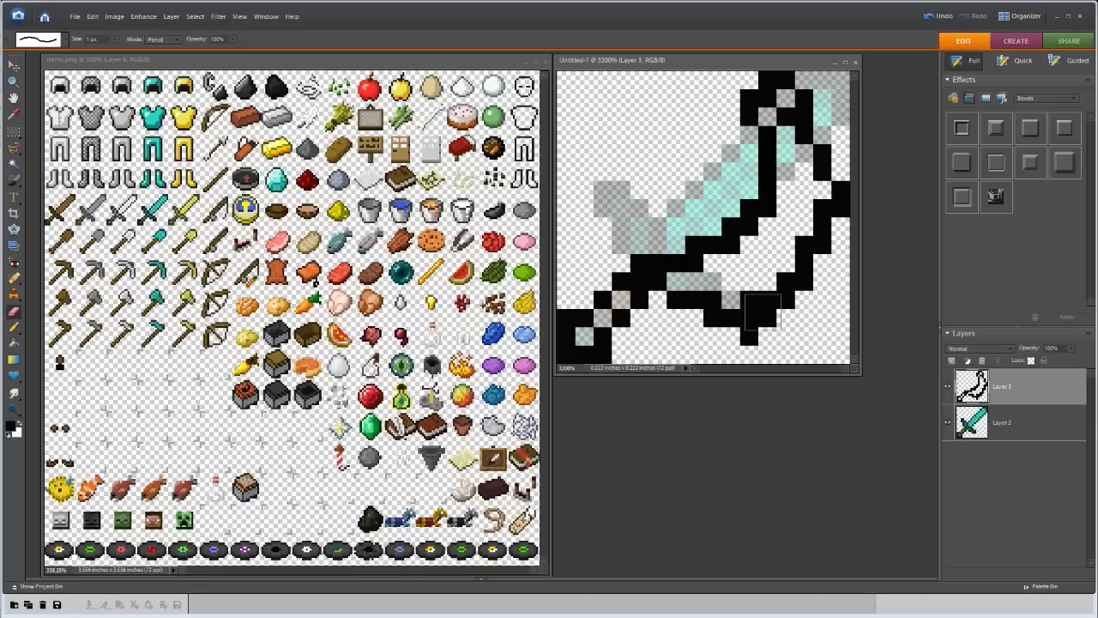
click(165, 42)
click(153, 68)
- Erase the black pixel protruding below the outer edge and thin the stepped inner edge to single pixels
click(752, 340)
click(770, 211)
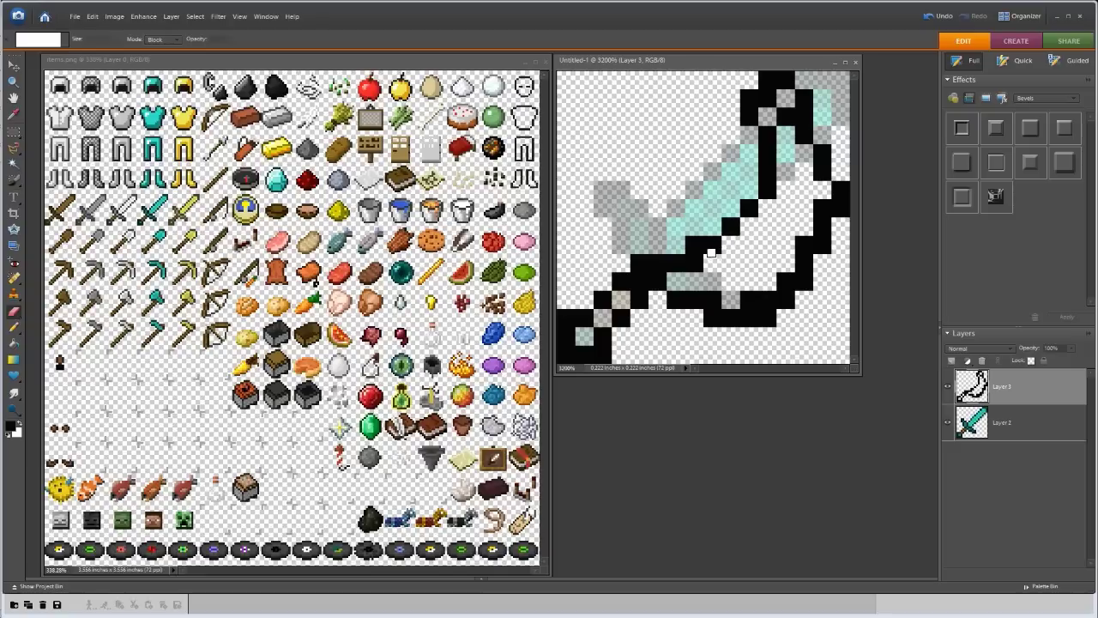
click(696, 265)
- Reshape the blade tip's outline with black pencil pixels at the canvas's upper edge and beside the outer edge
key(n)
click(749, 79)
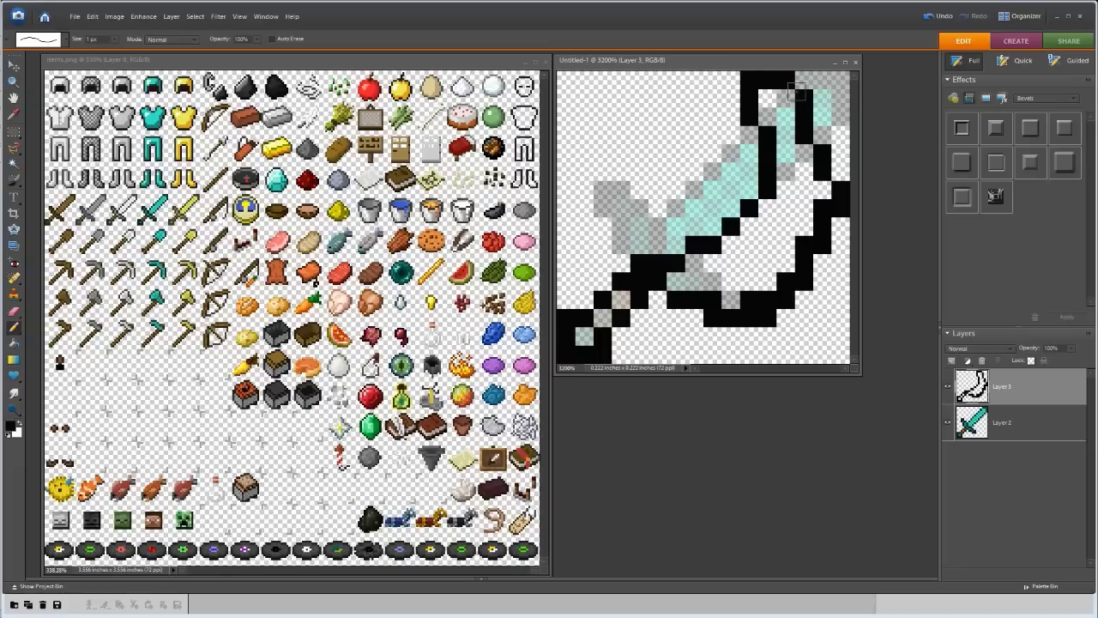
click(786, 98)
drag(790, 140, 802, 154)
- Erase black pixels inside the outline's lower bend, then try thinning the adjoining outer edge and undo that thinning
key(e)
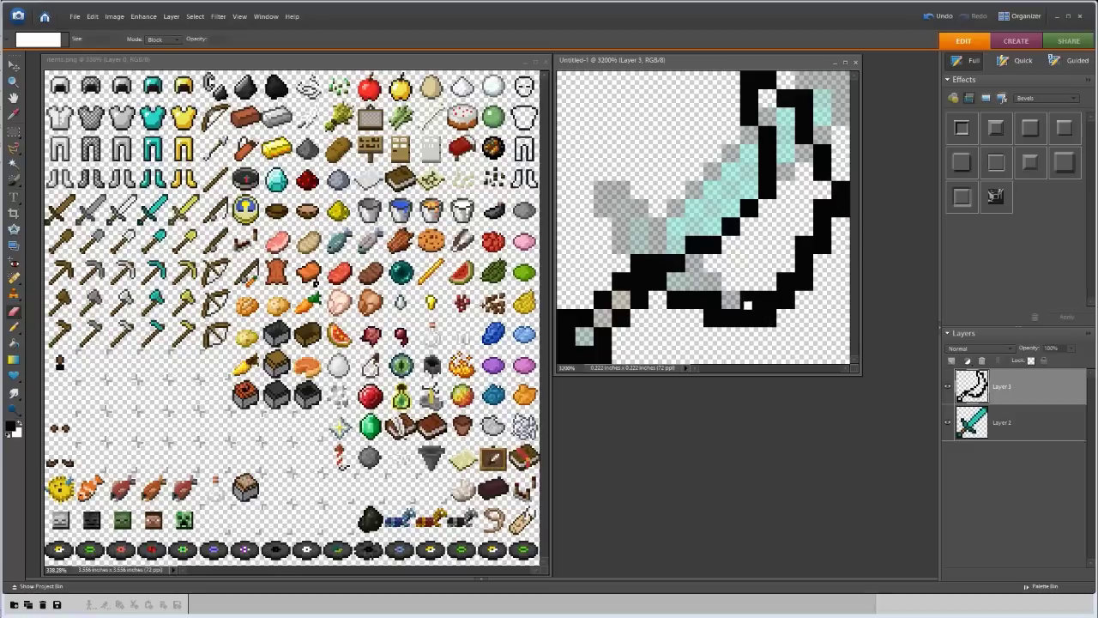
click(746, 304)
click(764, 300)
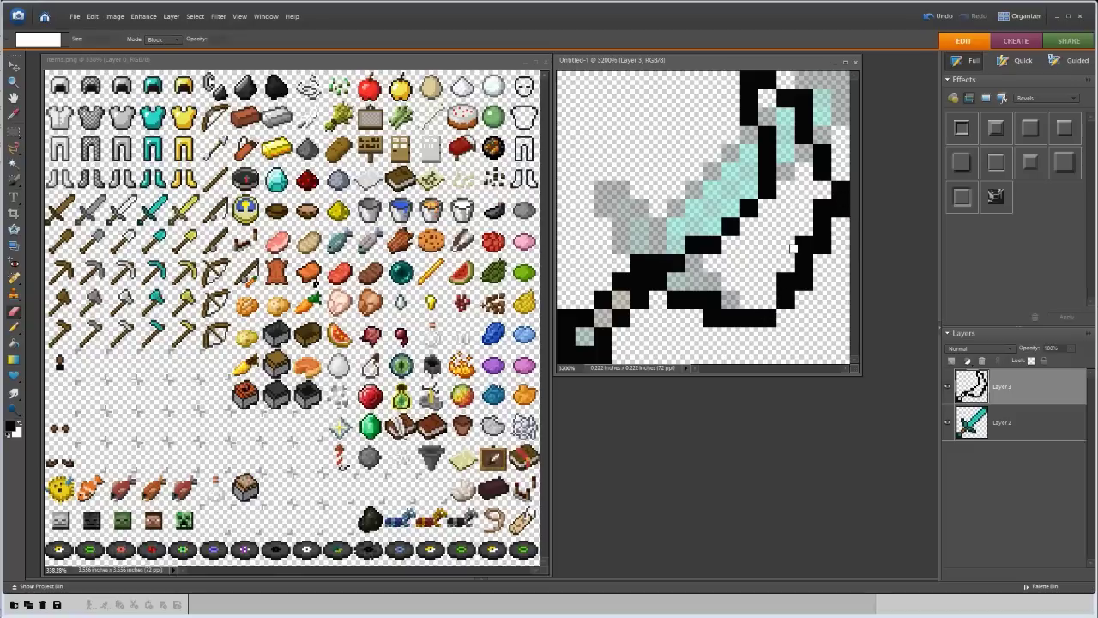
click(798, 247)
click(784, 282)
key(ctrl+z)
key(ctrl+z)
- Erase the extra pixel at the outline's outermost corner and redraw one black pixel inside its lower bend
click(844, 221)
click(841, 211)
click(711, 318)
key(ctrl+z)
click(712, 300)
key(ctrl+z)
key(n)
click(766, 301)
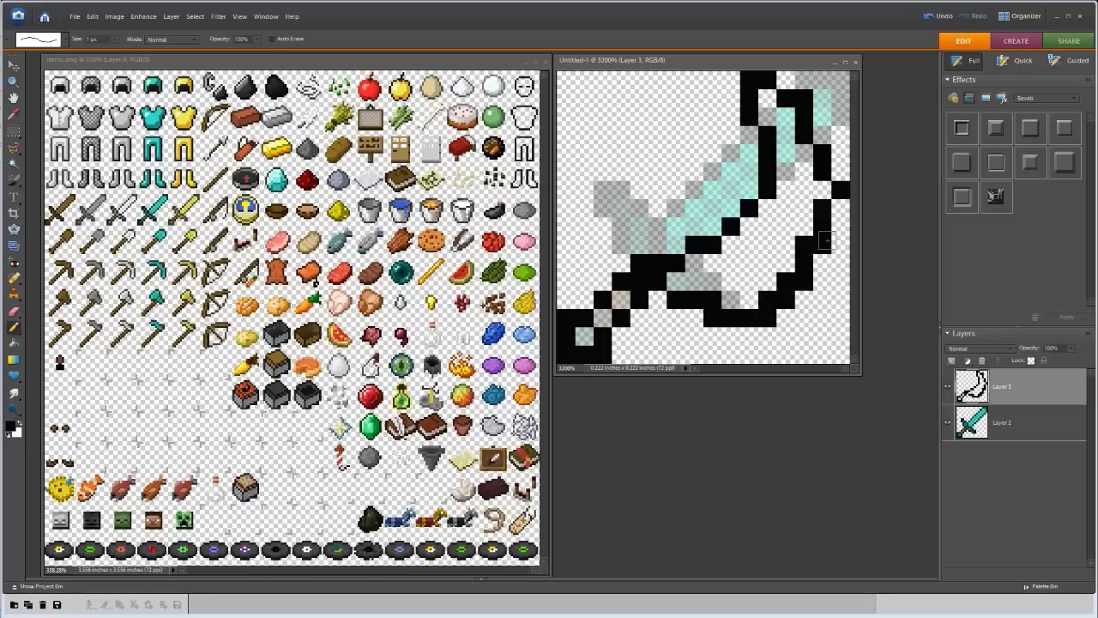
- Shift the outline's outermost corner to the canvas's edge and erase the stray black pixel above the handle
drag(825, 210, 841, 207)
key(e)
click(821, 209)
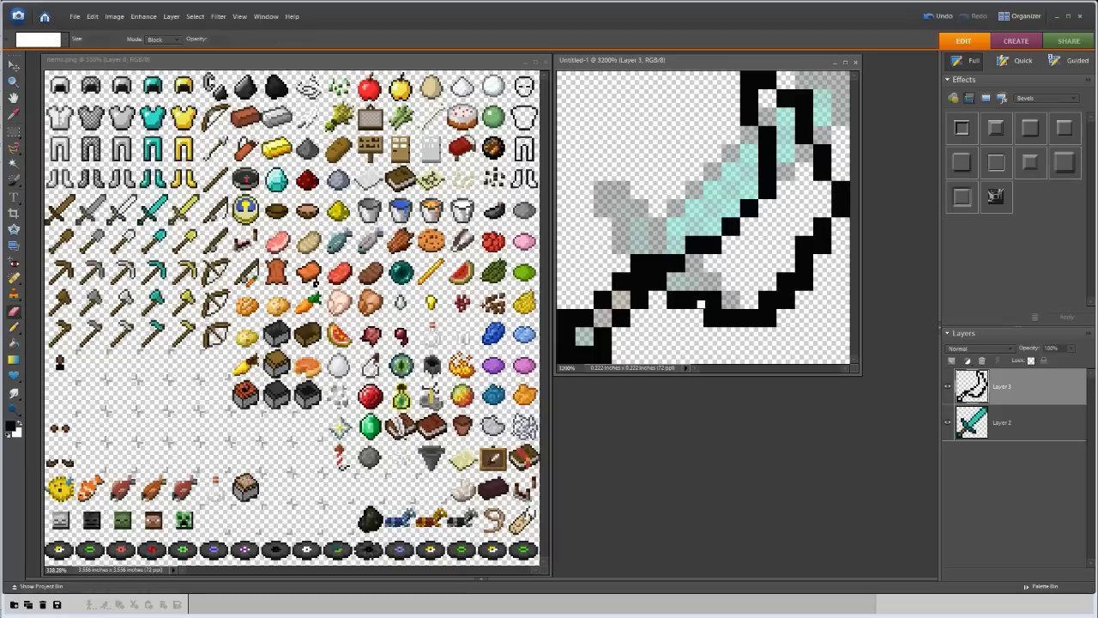
click(636, 262)
key(ctrl+z)
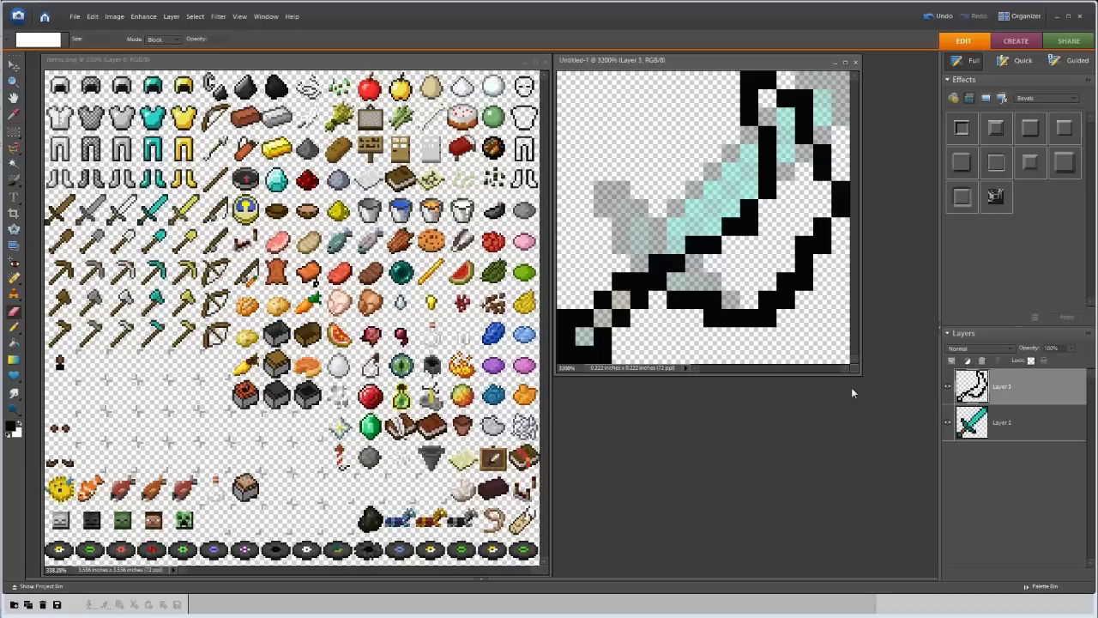
- Raise the opacity of the sword guide on Layer 2 to 100% and reselect Layer 3
click(972, 422)
click(1070, 349)
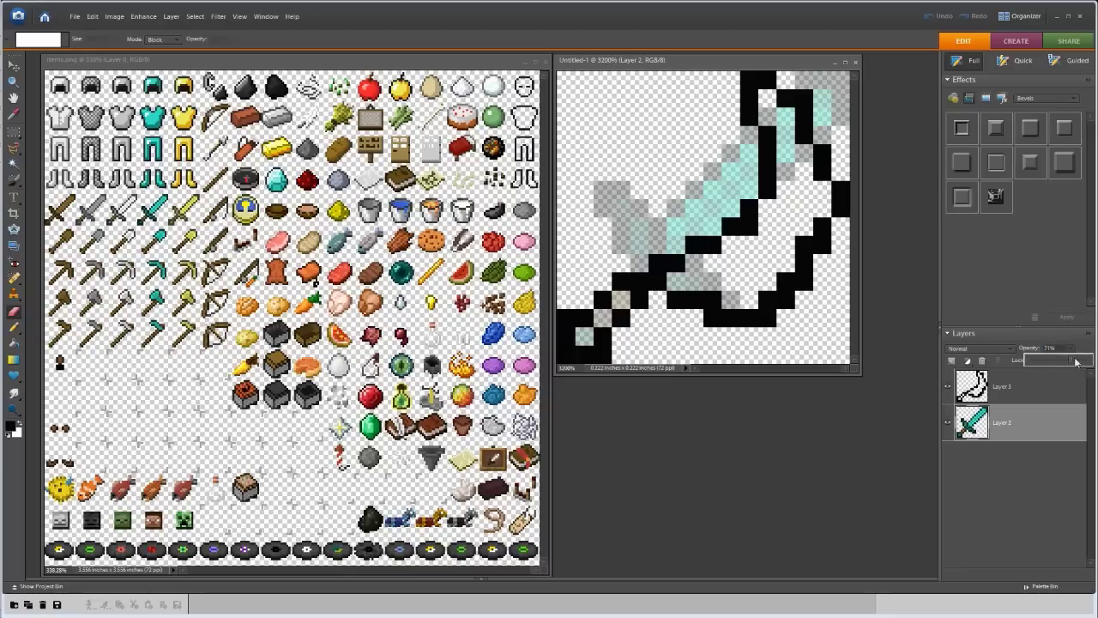
drag(1082, 360, 1078, 362)
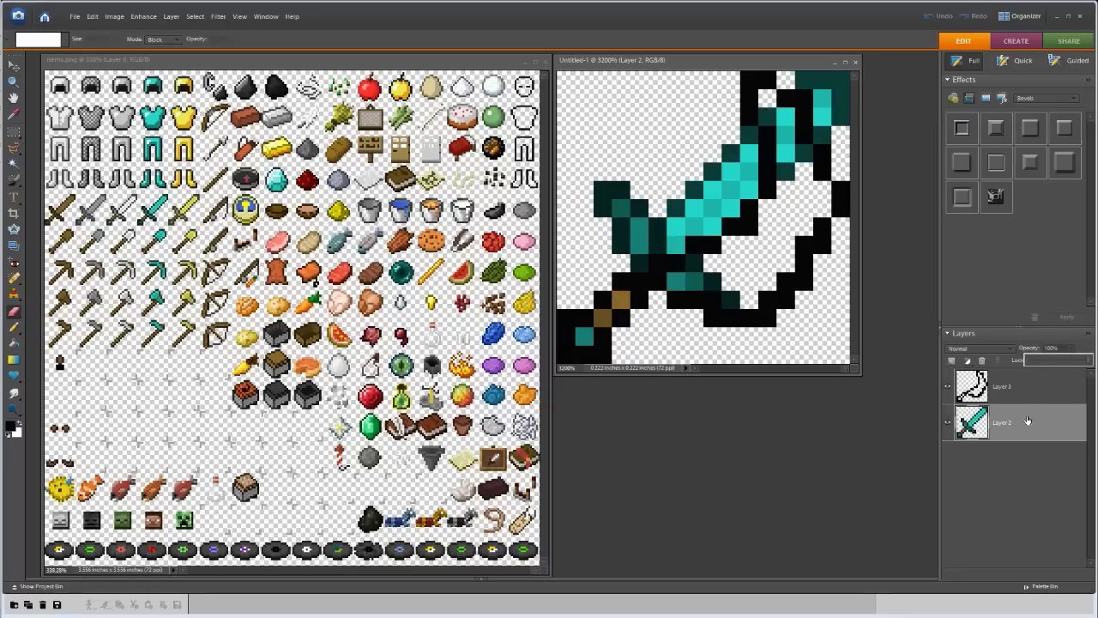
click(1007, 394)
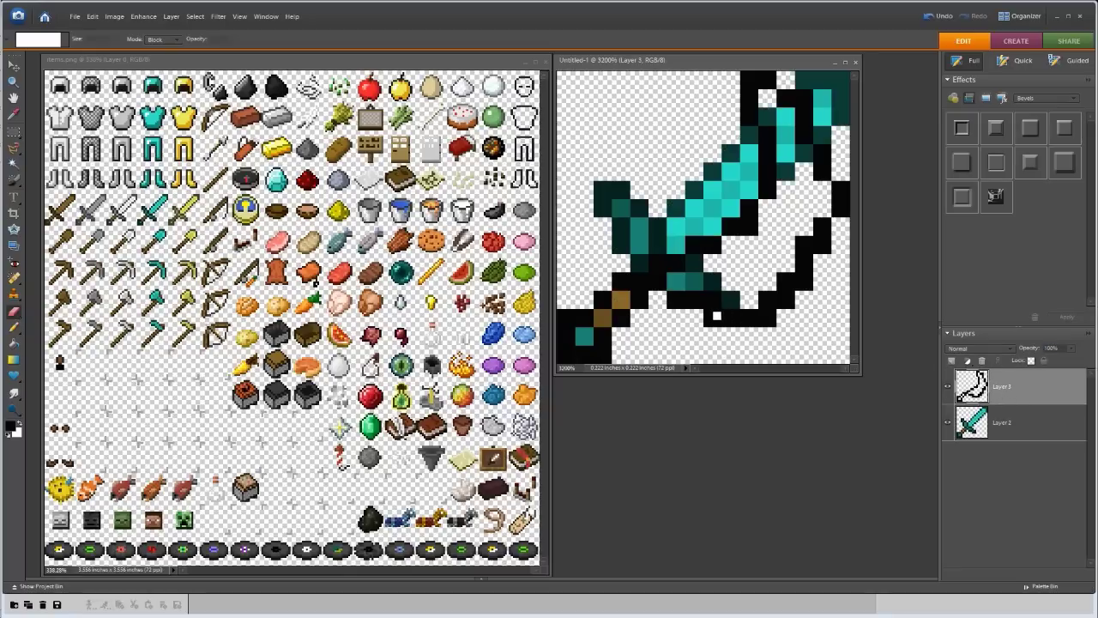
- Sample the sword's bright teal and move the sword on Layer 2 toward the canvas's upper-left corner, clear of the outline
key(n)
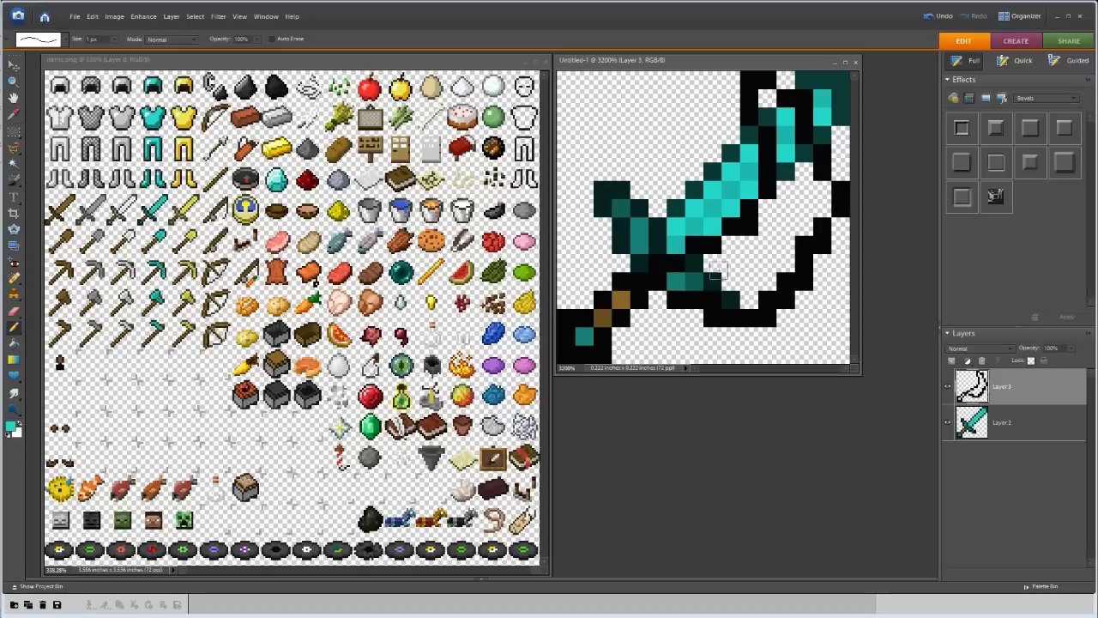
click(990, 423)
key(v)
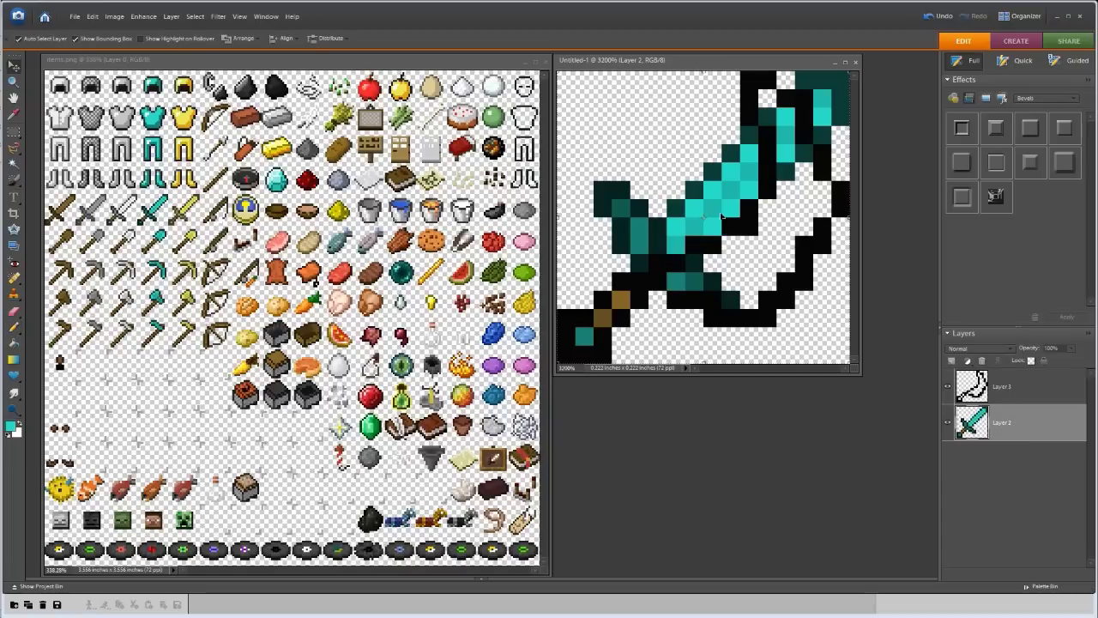
mouse_move(714, 216)
mouse_down()
mouse_move(644, 153)
mouse_move(661, 156)
mouse_move(650, 120)
mouse_up()
click(1006, 389)
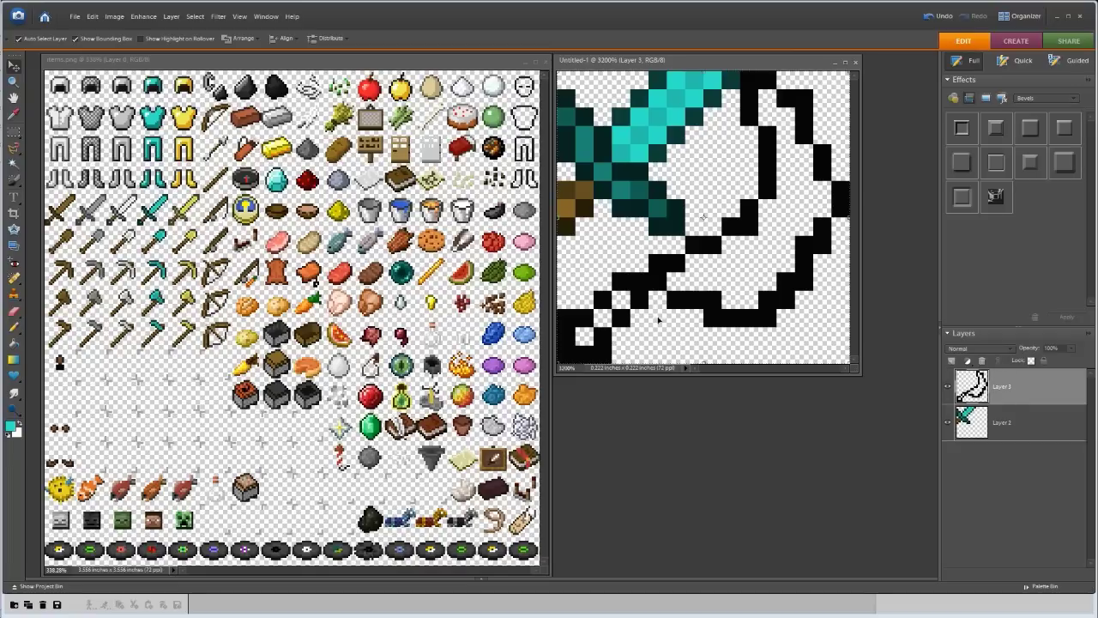
- Paint bright teal pencil pixels along the blade's inner edge on Layer 3, from near the handle to the tip
key(n)
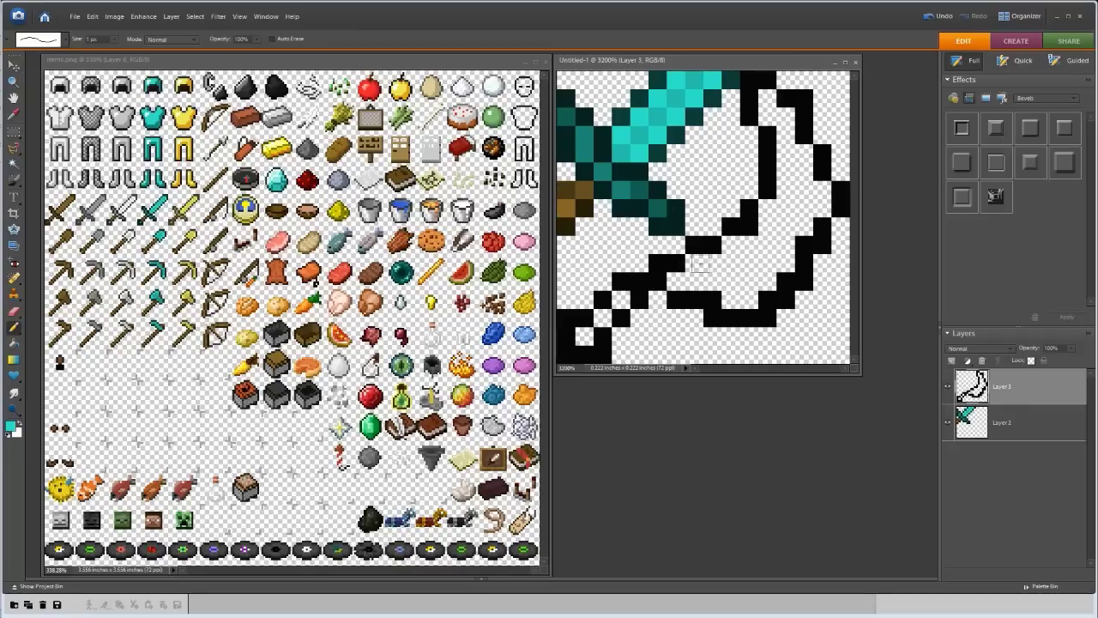
drag(695, 264, 713, 264)
click(731, 245)
click(767, 207)
click(767, 99)
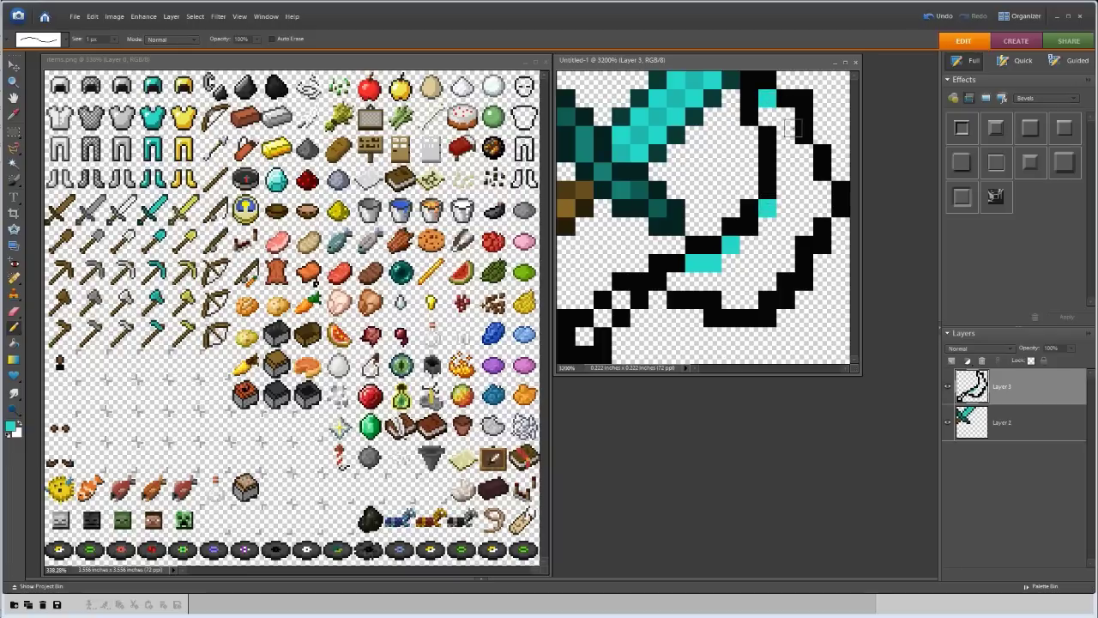
- Paint bright teal pixels along the inside of the blade's outer edge down to its lower bend
drag(803, 155, 822, 206)
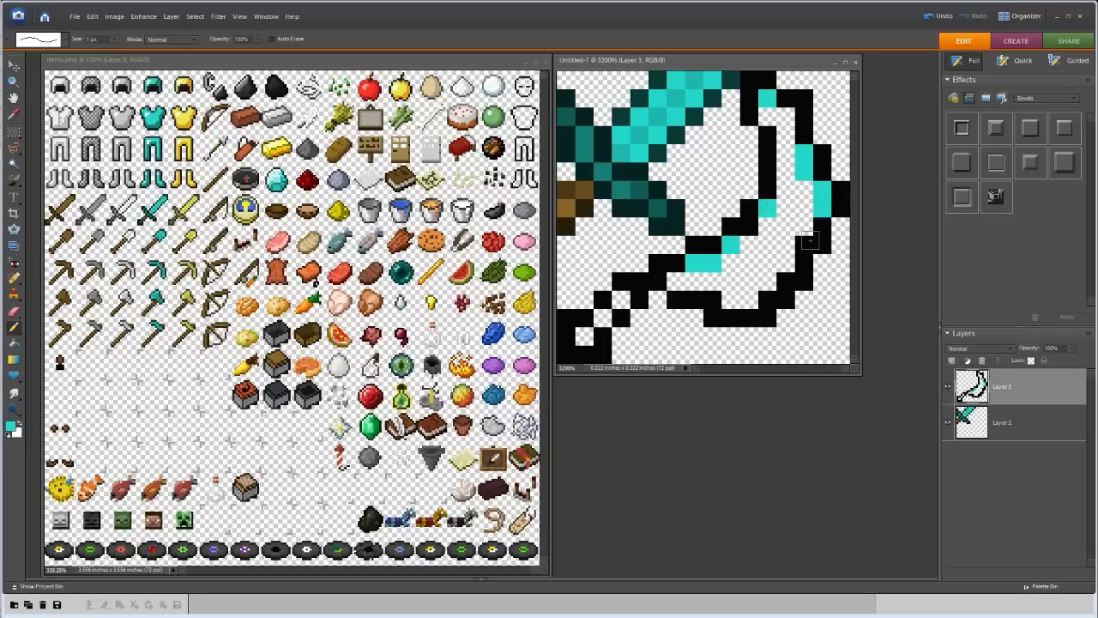
click(804, 225)
click(786, 261)
click(788, 249)
click(769, 284)
click(752, 299)
click(733, 302)
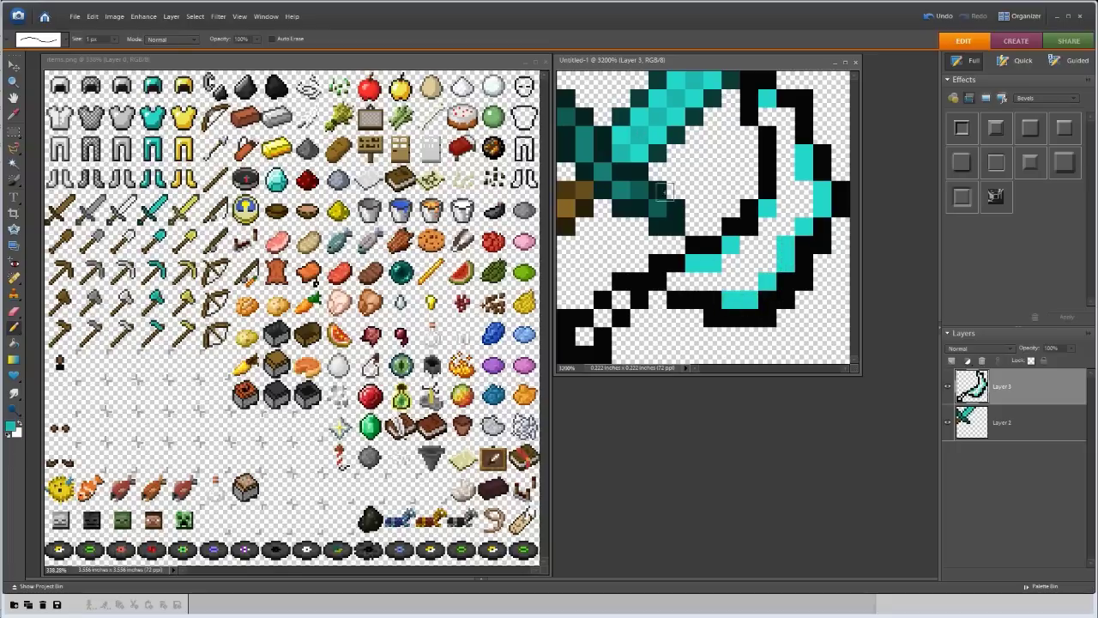
- Fill the rest of the blade's interior on Layer 3 with the sword's darker teal
mouse_move(678, 268)
mouse_down()
mouse_move(682, 282)
mouse_move(730, 278)
mouse_move(756, 251)
mouse_move(792, 197)
mouse_move(777, 116)
mouse_move(786, 147)
mouse_up()
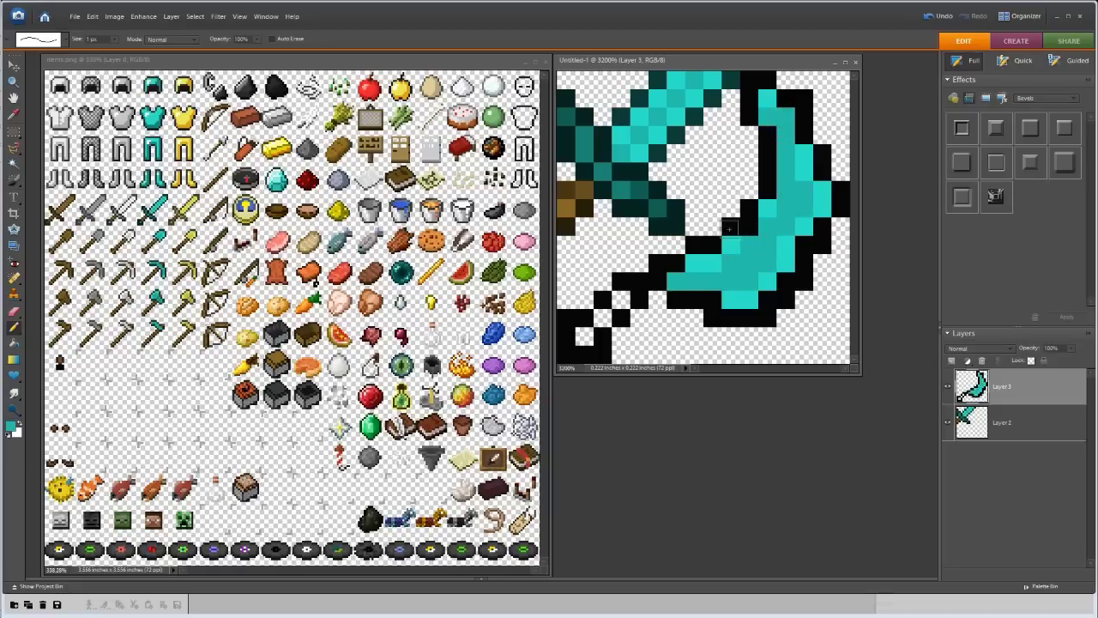
click(991, 422)
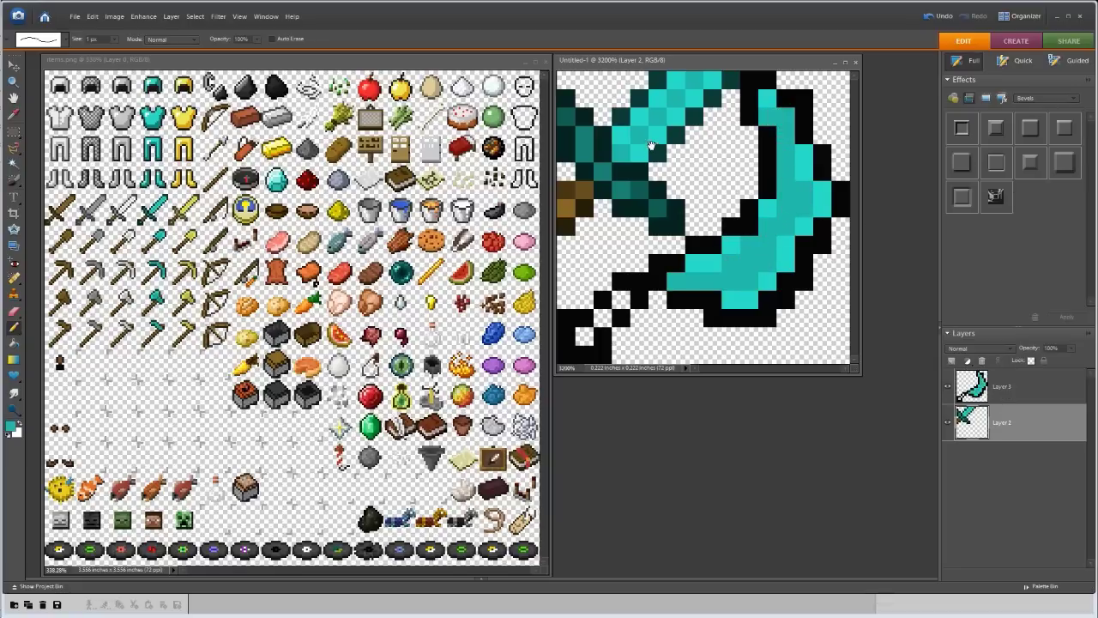
click(1004, 393)
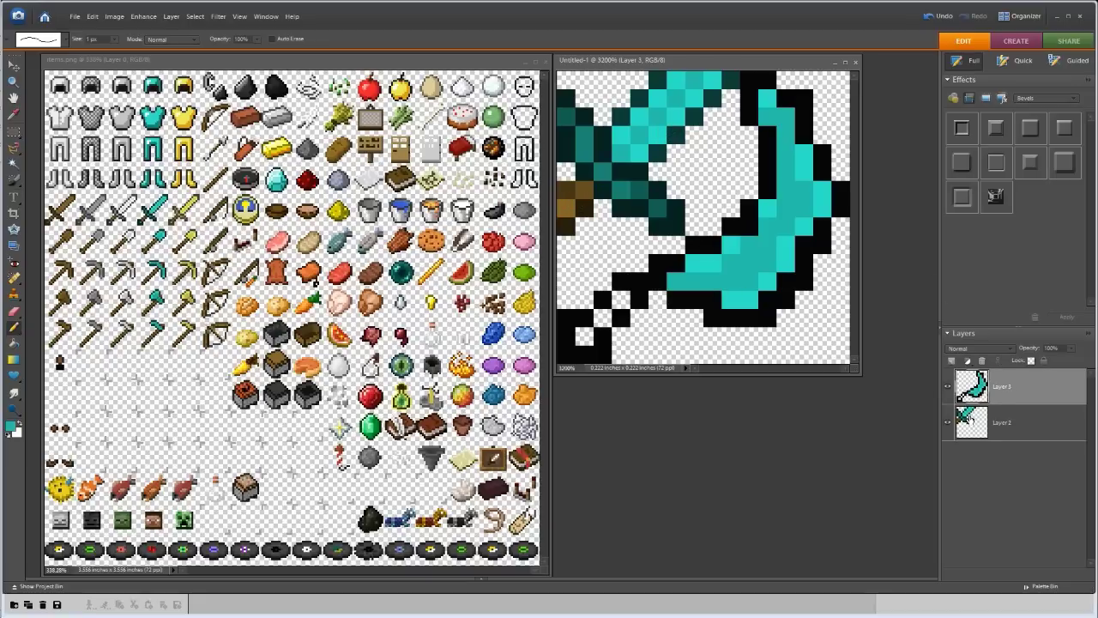
- Color the handle pixels with browns sampled from the sword's handle, using darker brown at both ends
alt+click(582, 190)
click(621, 299)
click(602, 317)
click(586, 335)
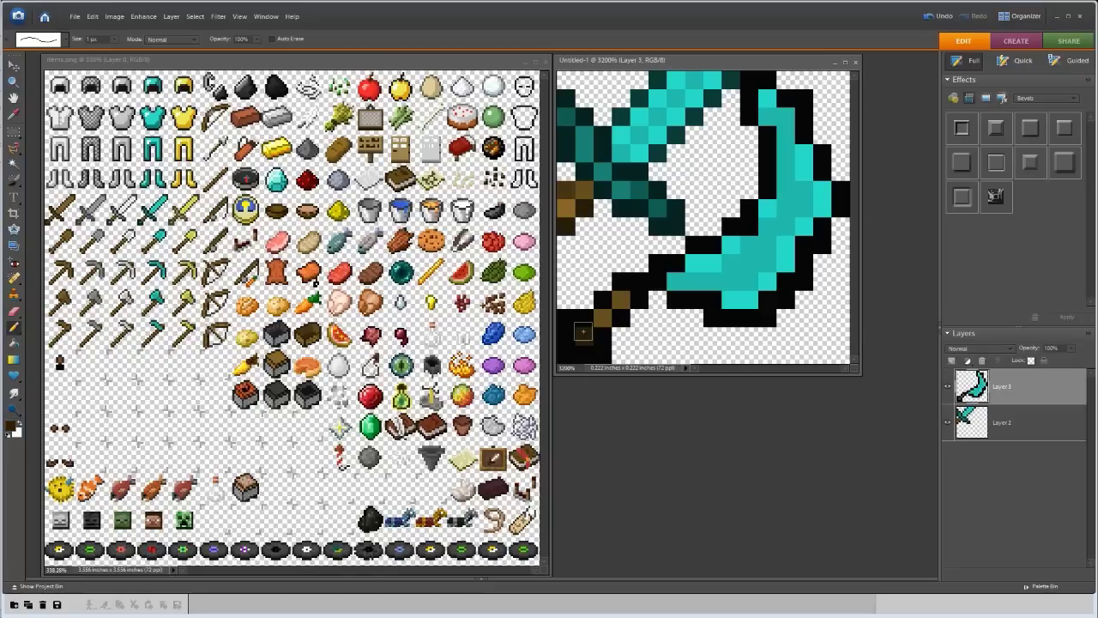
click(624, 302)
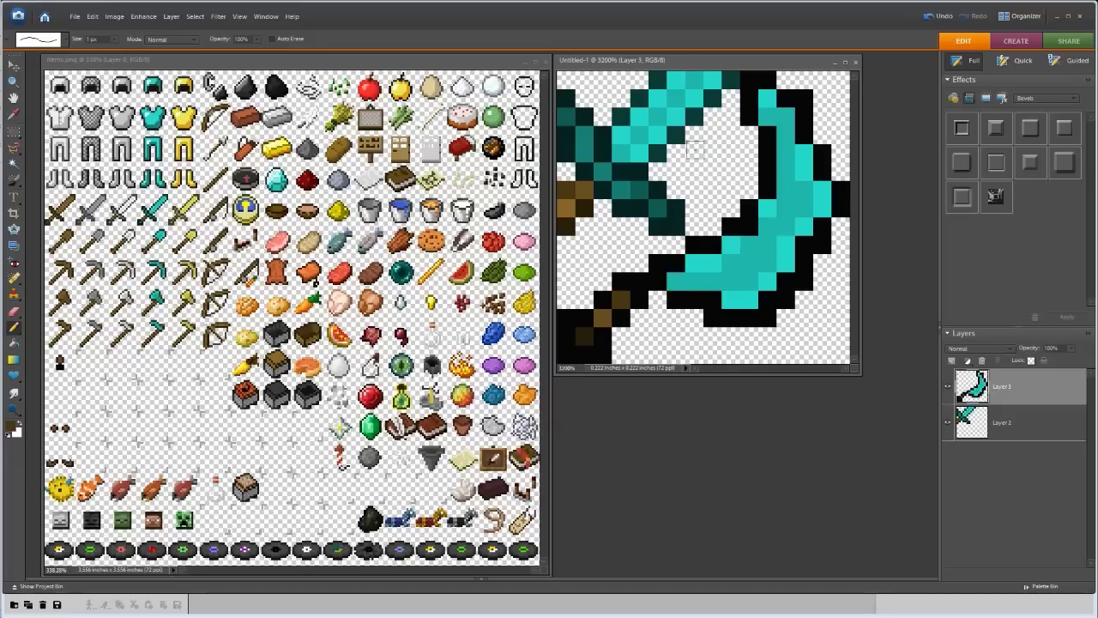
- Try bright teal highlight pixels inside the blade near its tip and lower end, undoing the unwanted ones
click(775, 116)
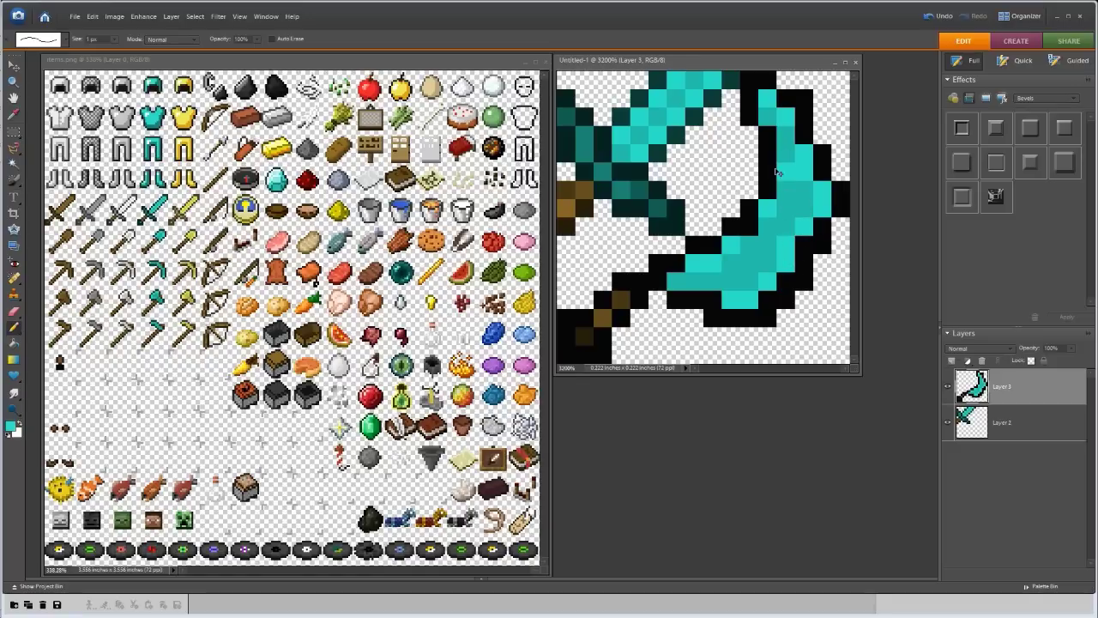
key(ctrl+z)
click(785, 153)
key(ctrl+z)
click(782, 139)
key(ctrl+z)
click(761, 261)
click(677, 283)
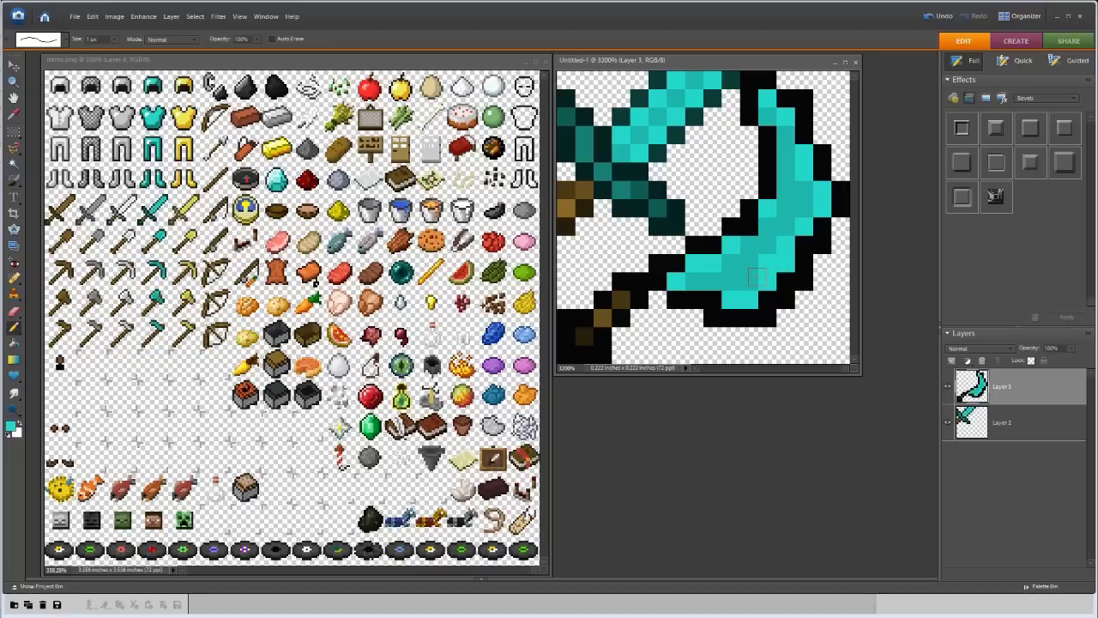
- Sample the outline's black and add black guard pixels above and below the top of the handle
alt+click(644, 283)
drag(622, 264, 636, 263)
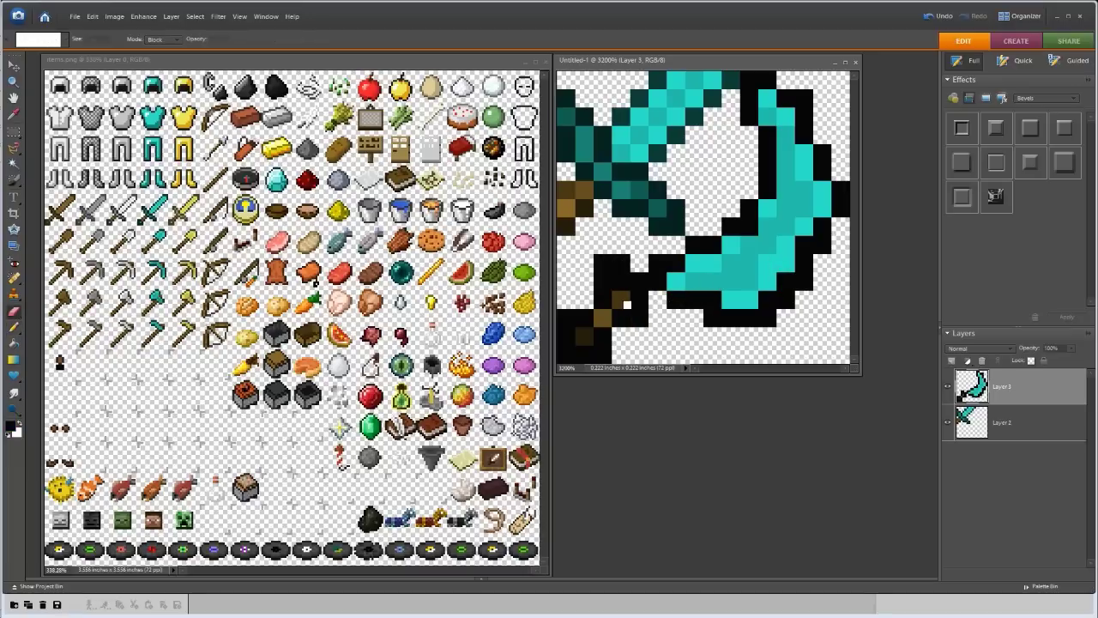
key(n)
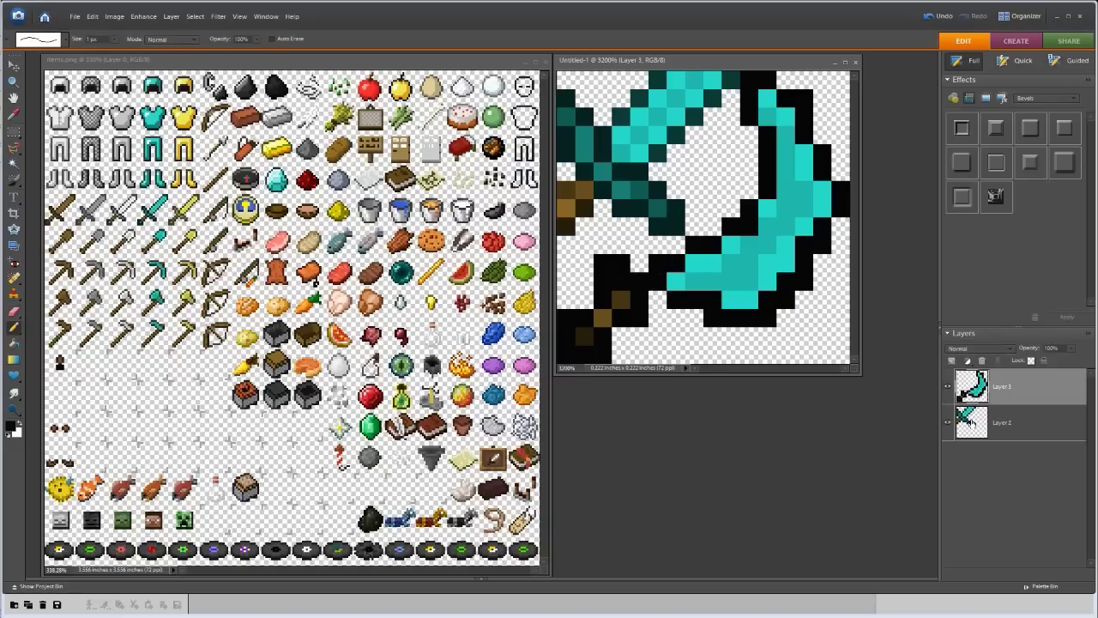
- Delete Layer 2 with the sword guide and erase part of the black guard protruding above the handle
click(970, 420)
click(981, 361)
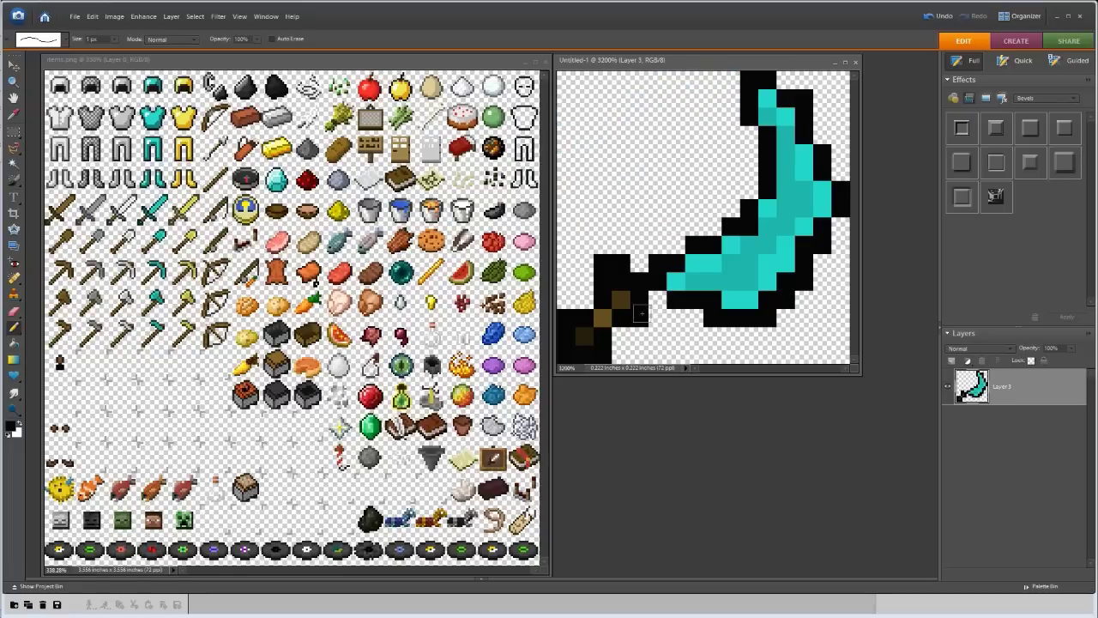
key(e)
click(603, 263)
key(ctrl+z)
key(ctrl+z)
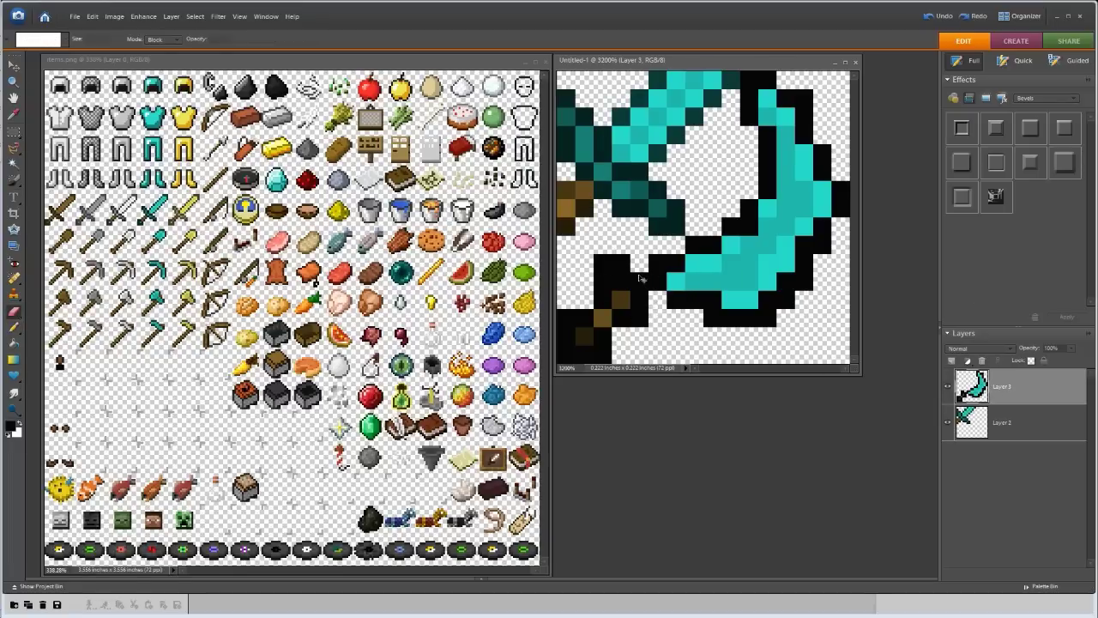
key(ctrl+y)
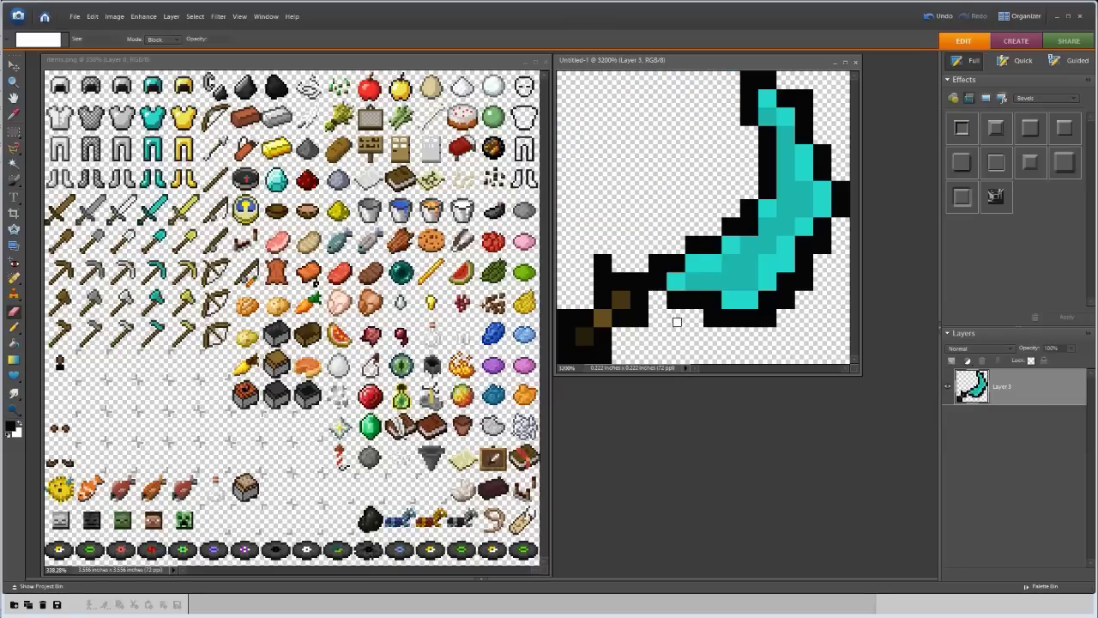
- Remove the remaining black guard pixels protruding above and below the handle
click(603, 263)
key(ctrl+z)
key(ctrl+z)
key(ctrl+z)
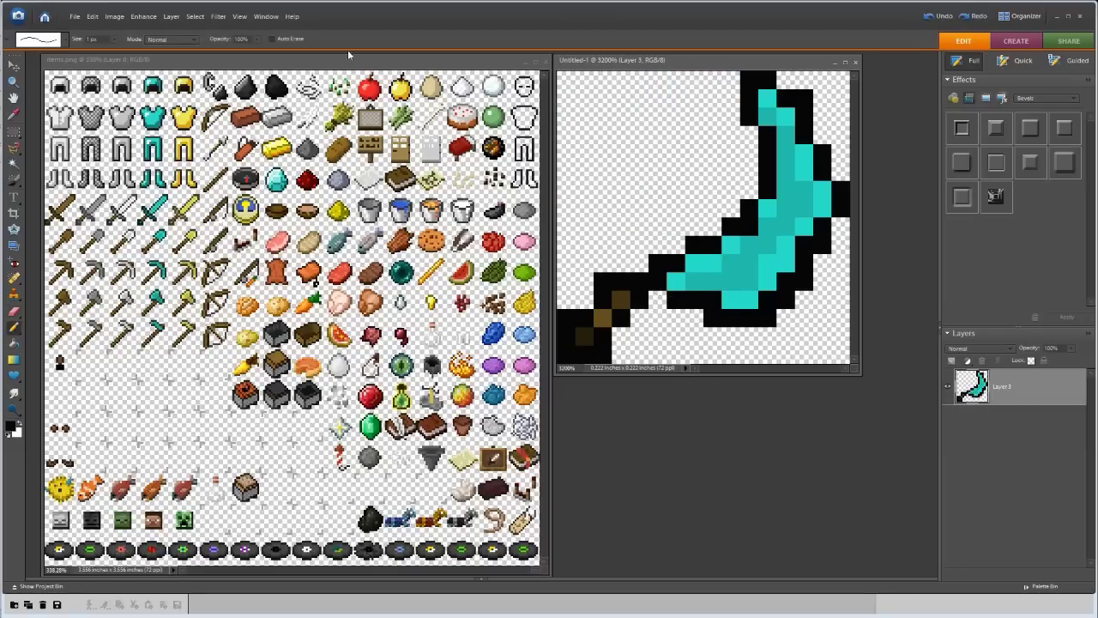
- Save the sword as a PNG copy named CustomSwordTexture in the Mine-imator folder, with interlacing set to None
click(75, 16)
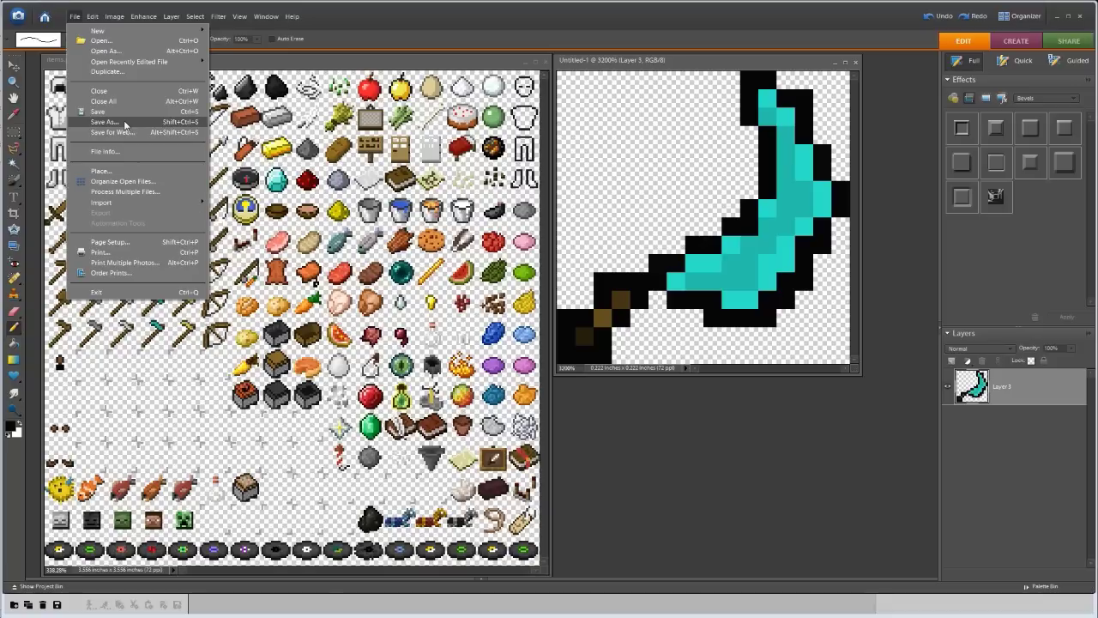
click(105, 122)
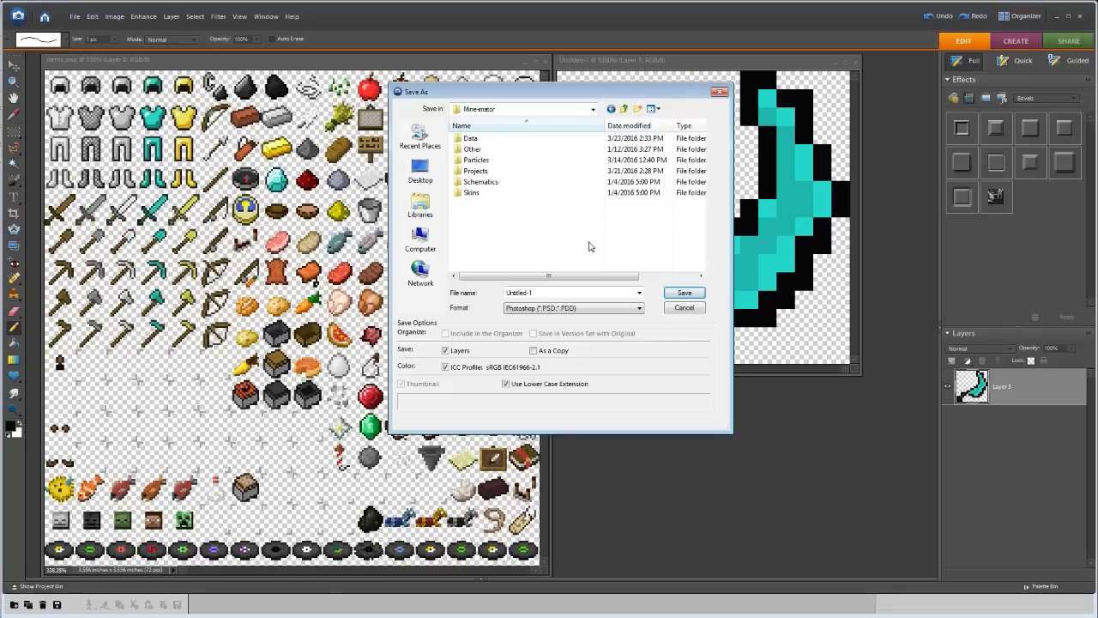
click(570, 290)
text(Cy)
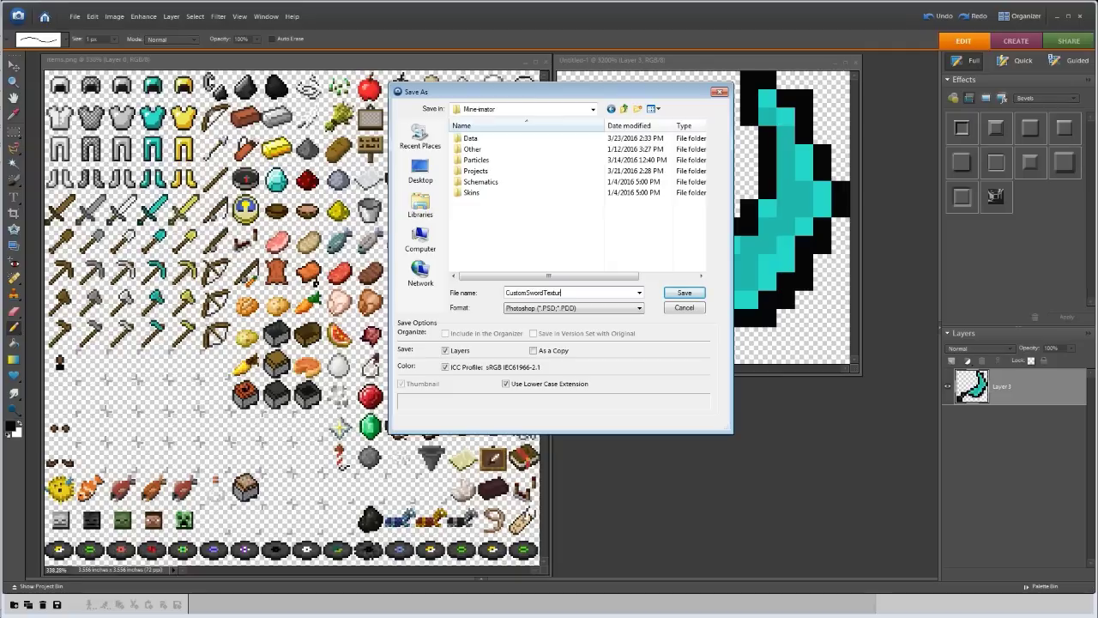
click(584, 307)
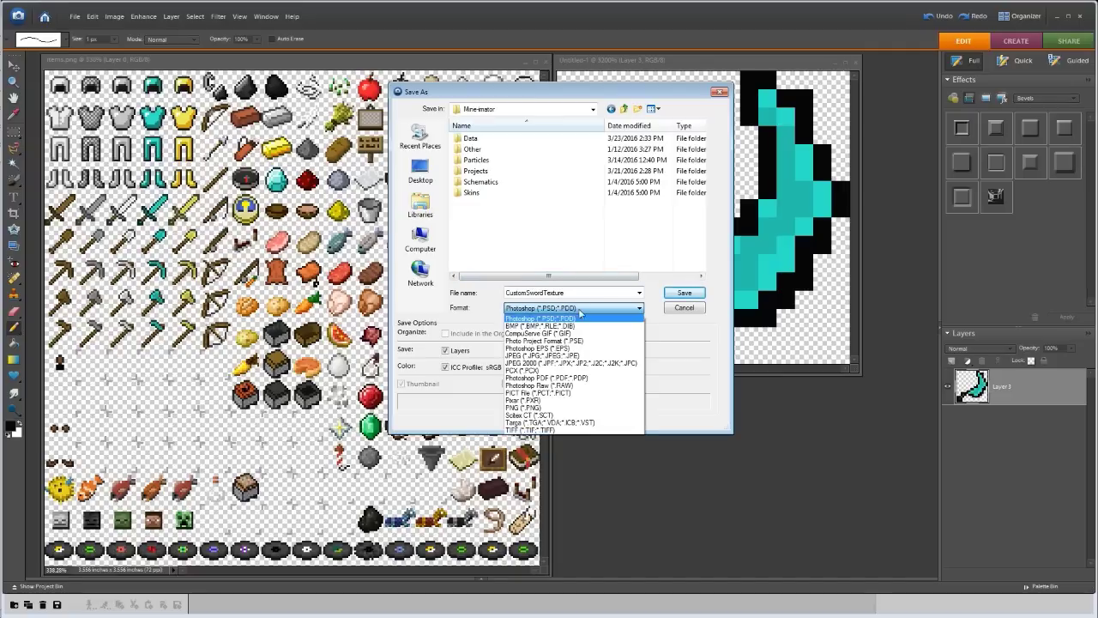
click(566, 407)
drag(615, 91, 417, 90)
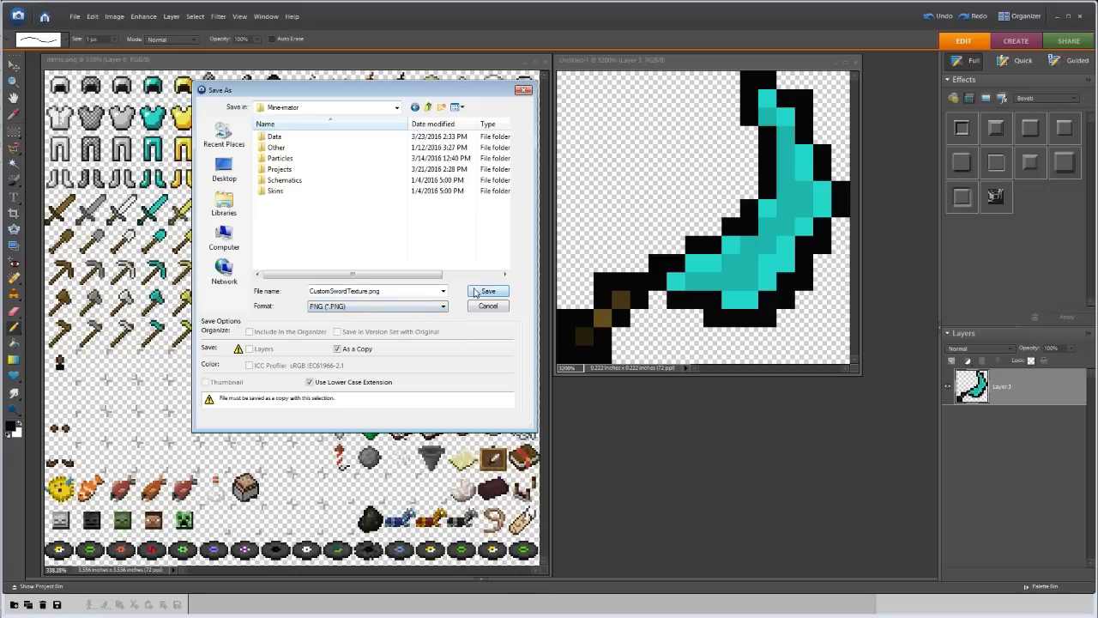
click(477, 292)
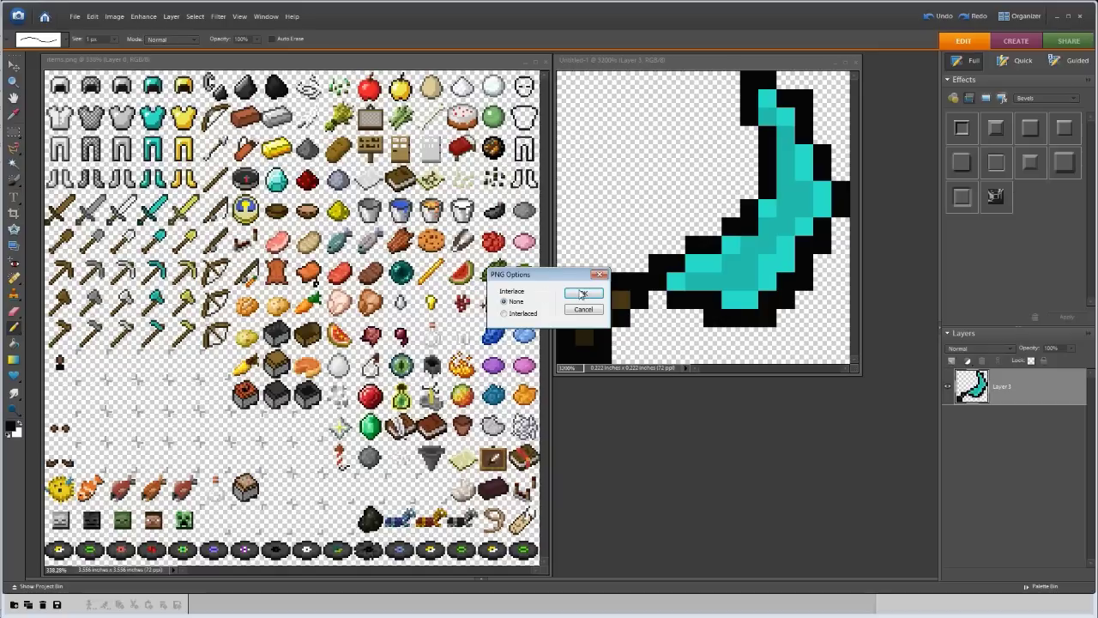
click(581, 295)
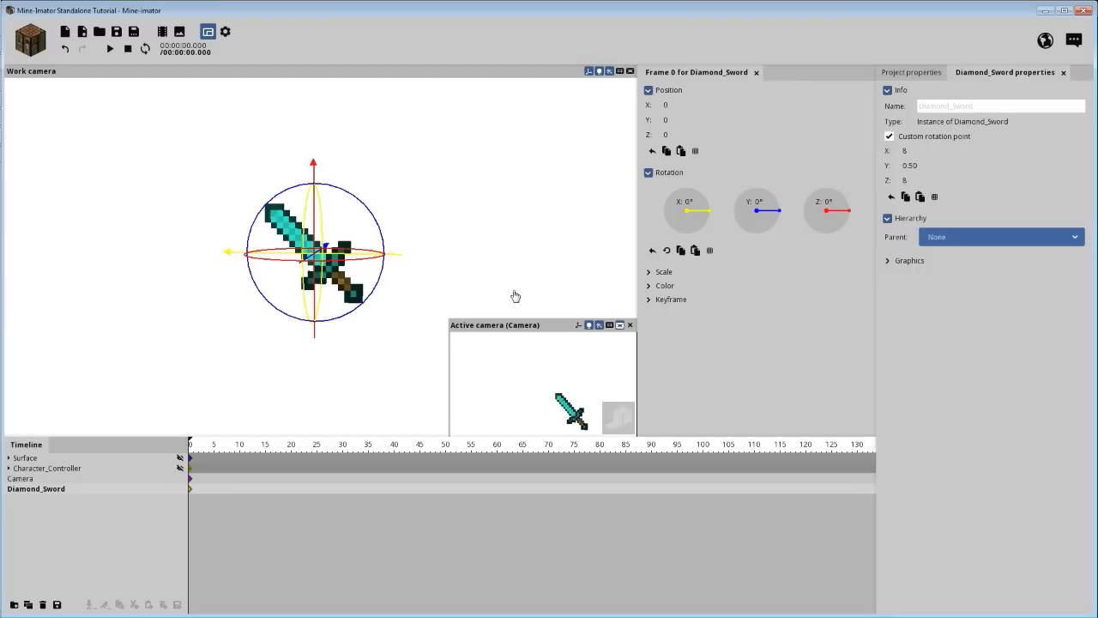
- Switch to Mine-imator and load CustomSwordTexture from the Mine-imator folder as the Diamond_Sword item's image
click(916, 73)
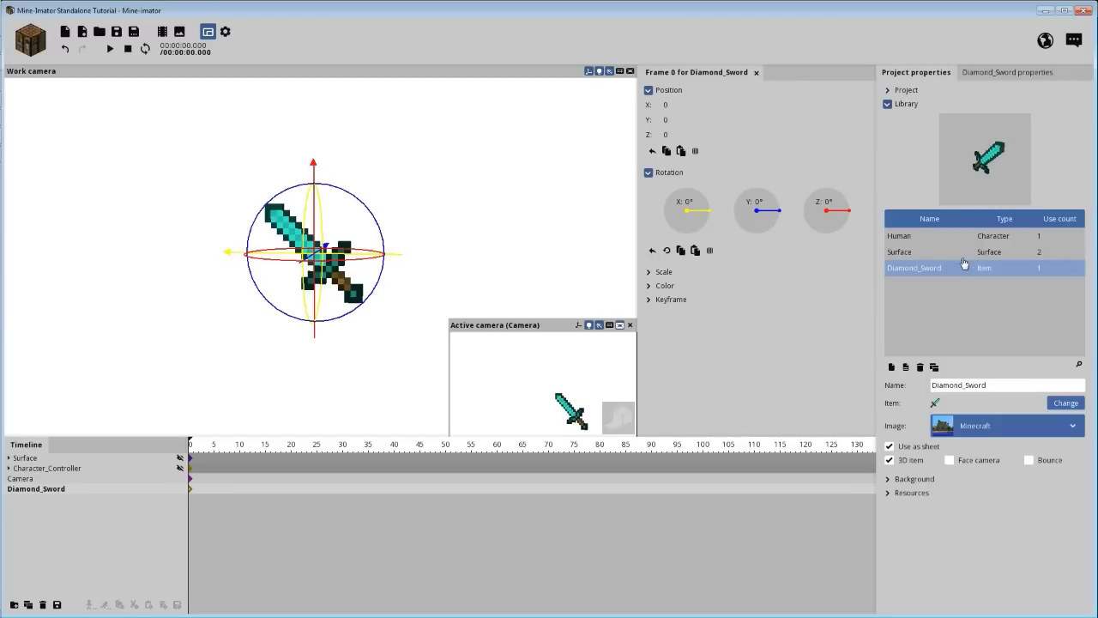
click(988, 426)
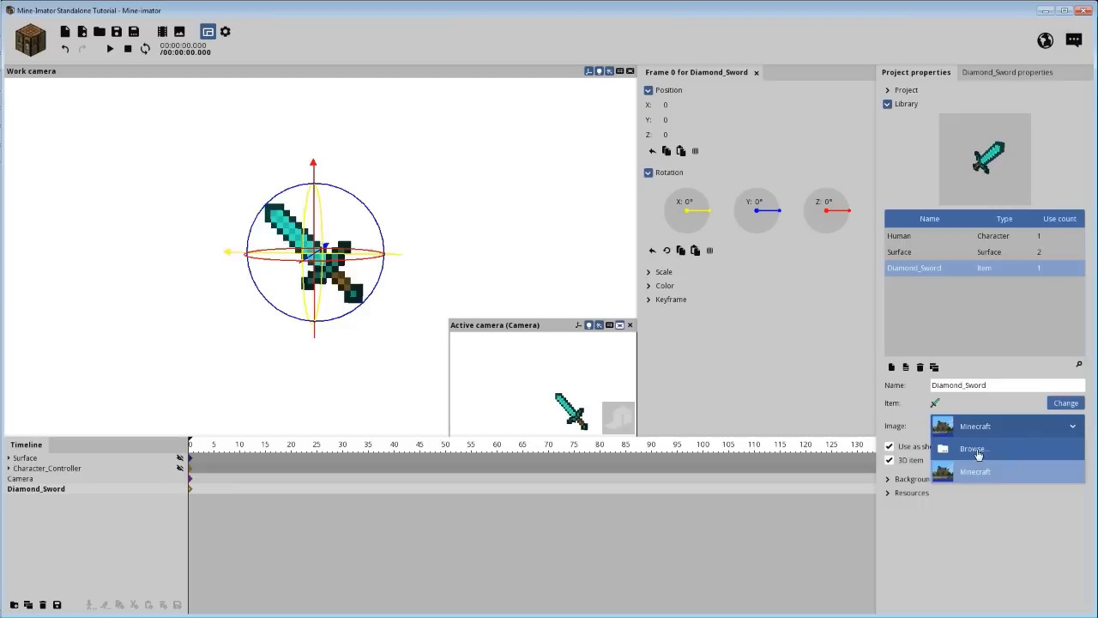
click(974, 450)
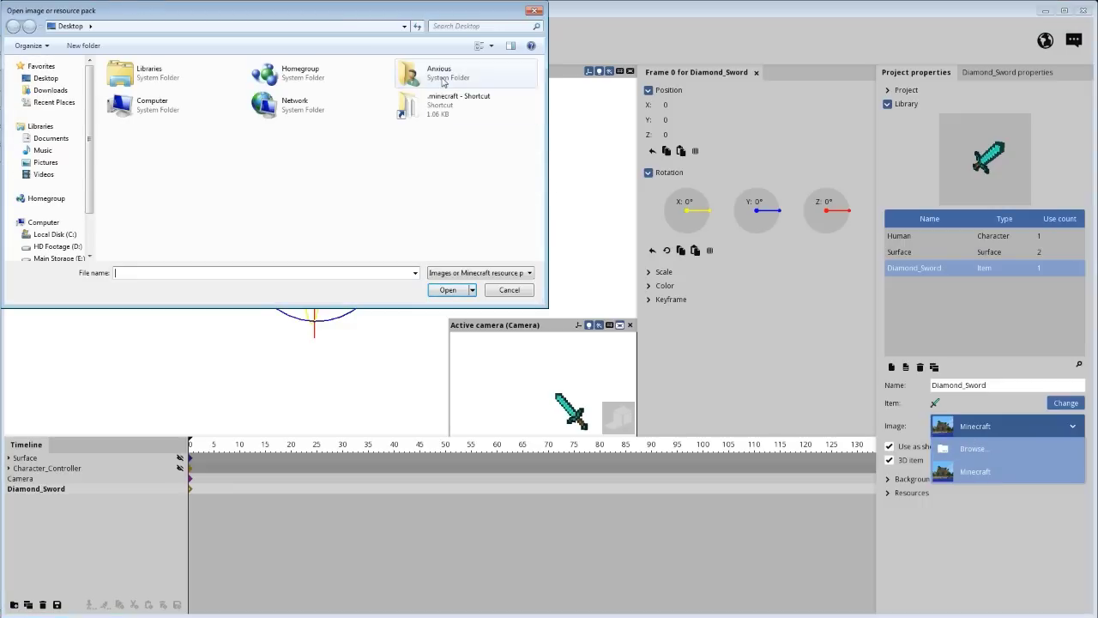
double_click(414, 76)
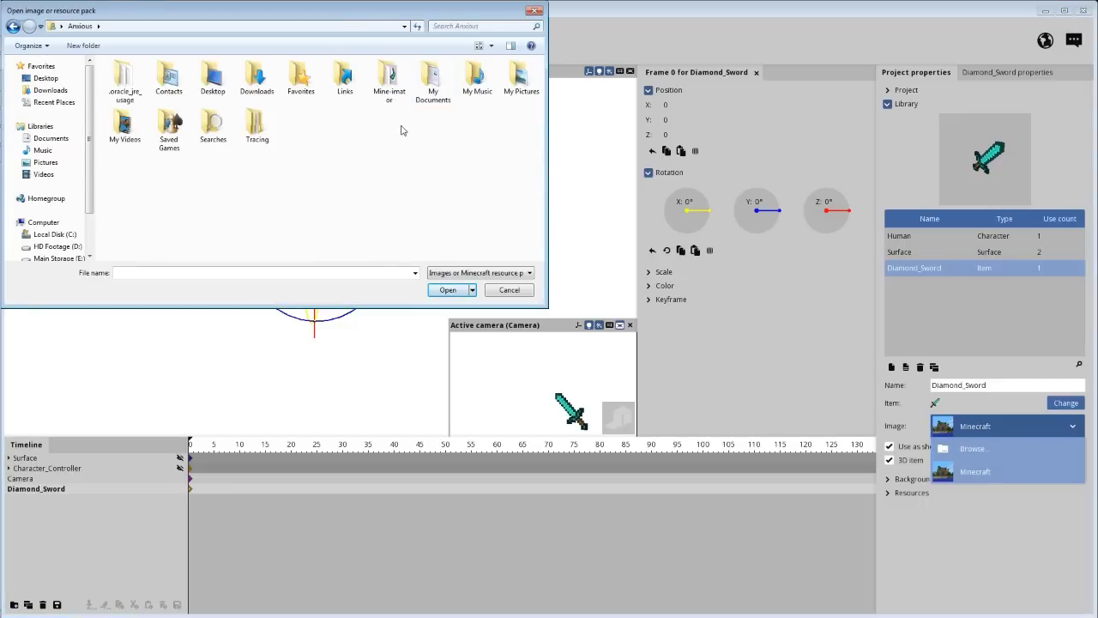
double_click(388, 83)
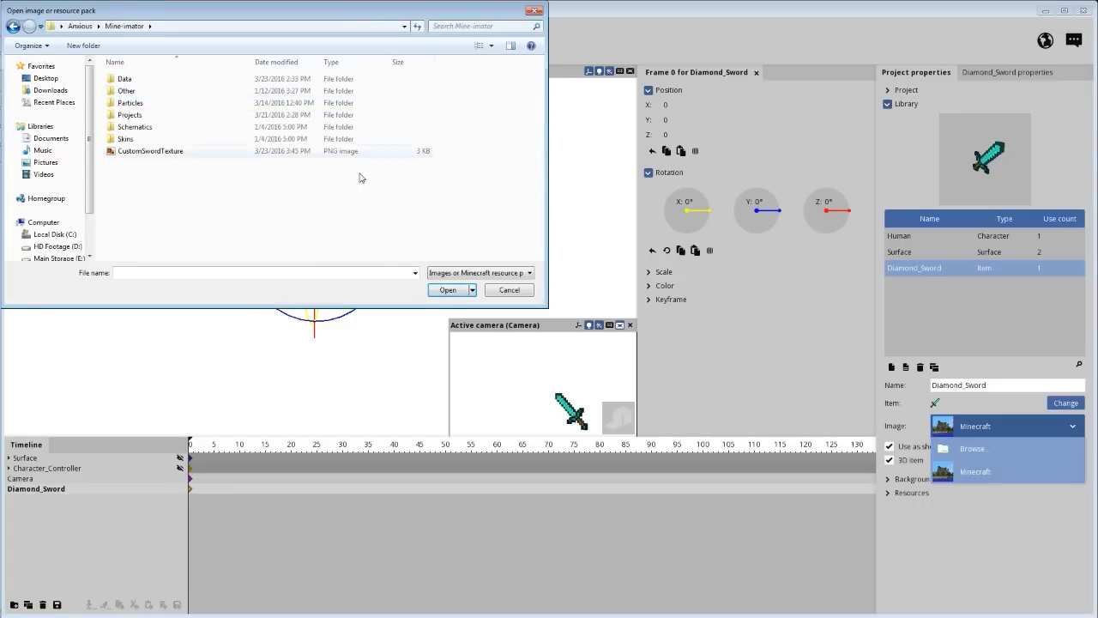
click(153, 151)
click(453, 290)
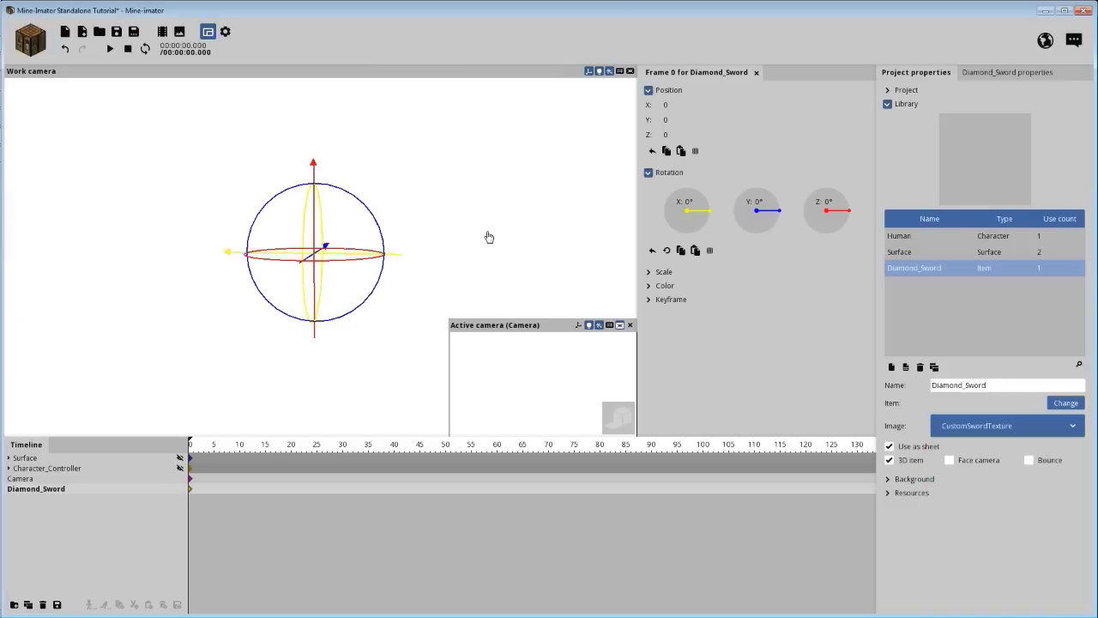
- Turn off Use as sheet for the Diamond_Sword item so it uses the whole custom image
mouse_move(496, 235)
mouse_down()
mouse_move(433, 257)
mouse_move(513, 232)
mouse_up()
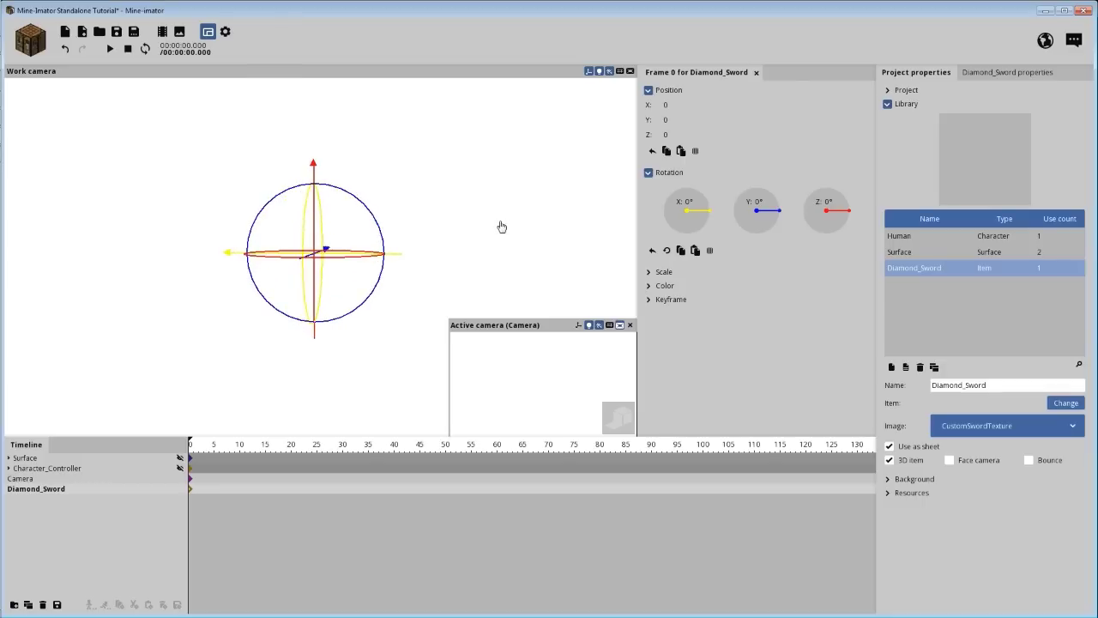
click(912, 448)
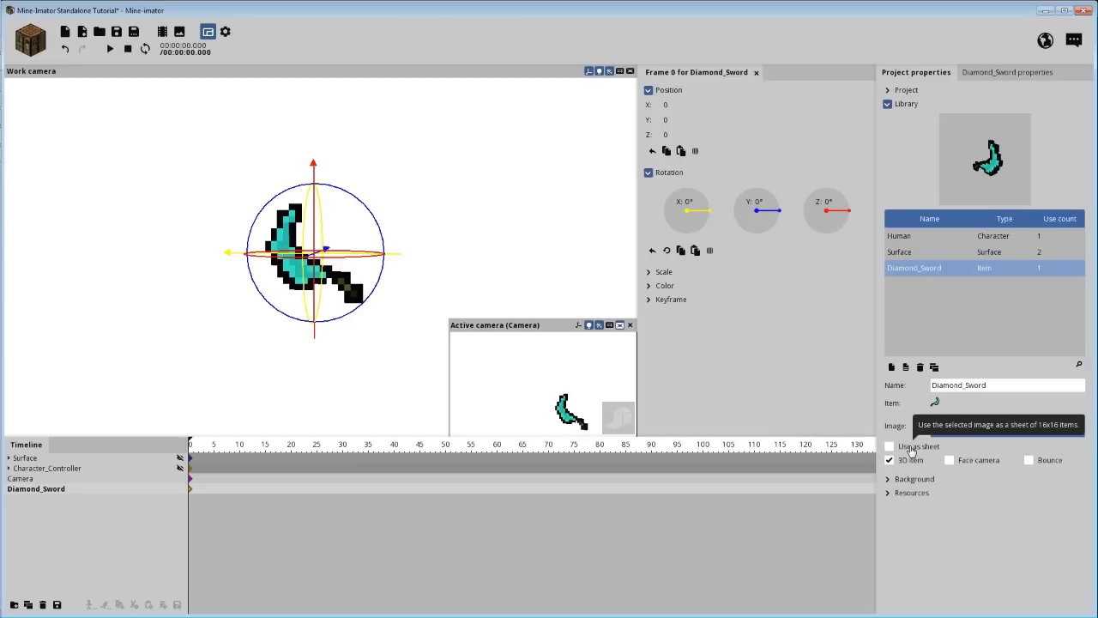
drag(498, 248, 489, 172)
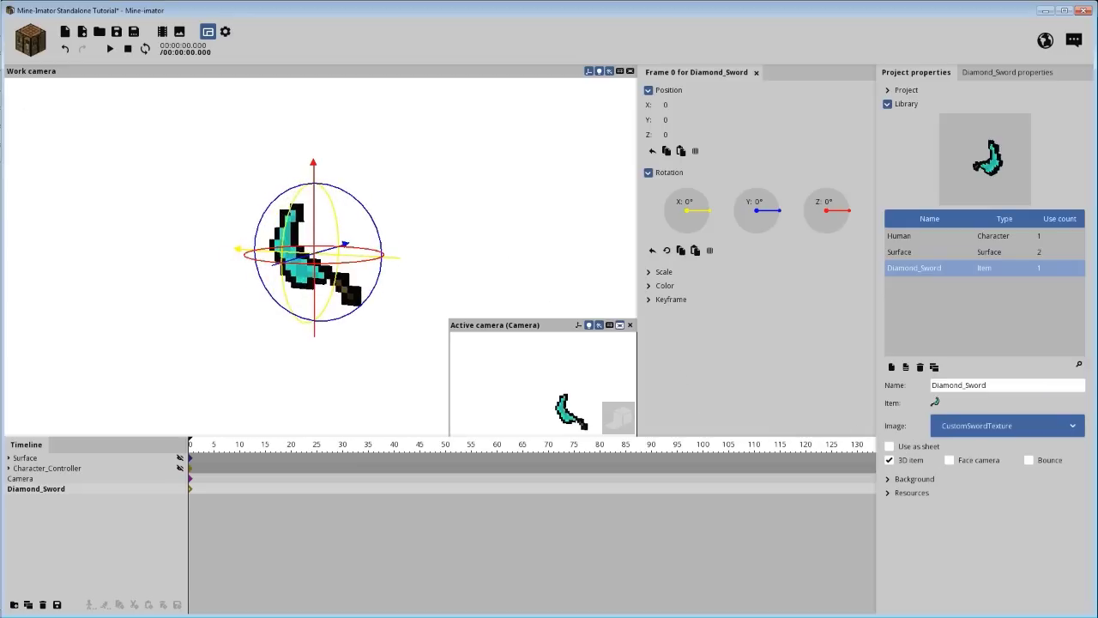
- Make the hidden Character_Controller visible in the scene
click(104, 468)
click(179, 468)
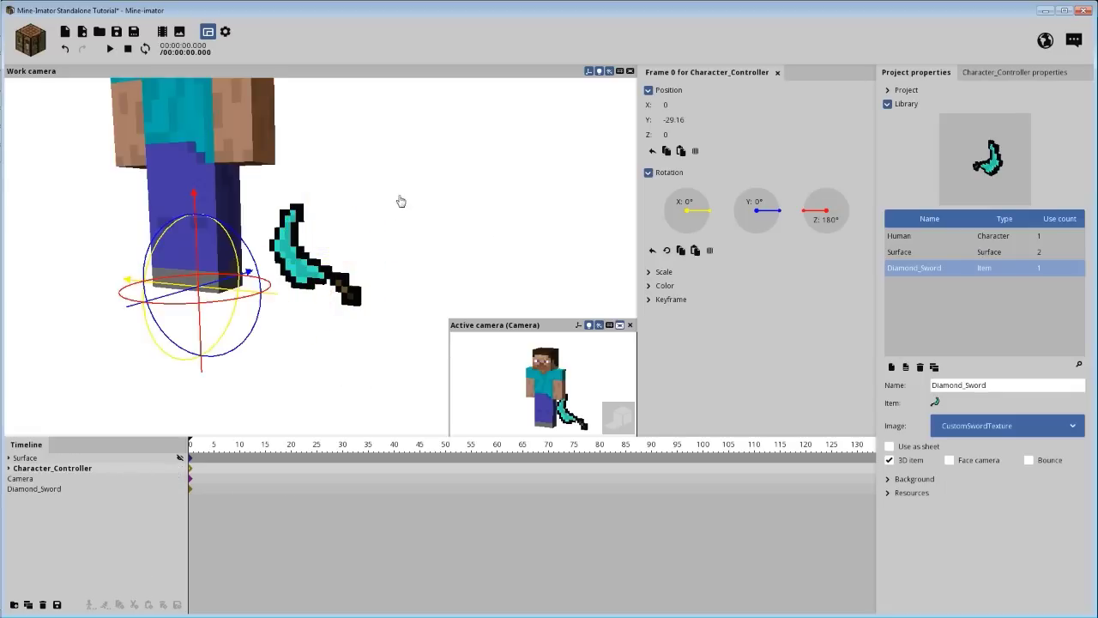
scroll(402, 197, down, 5)
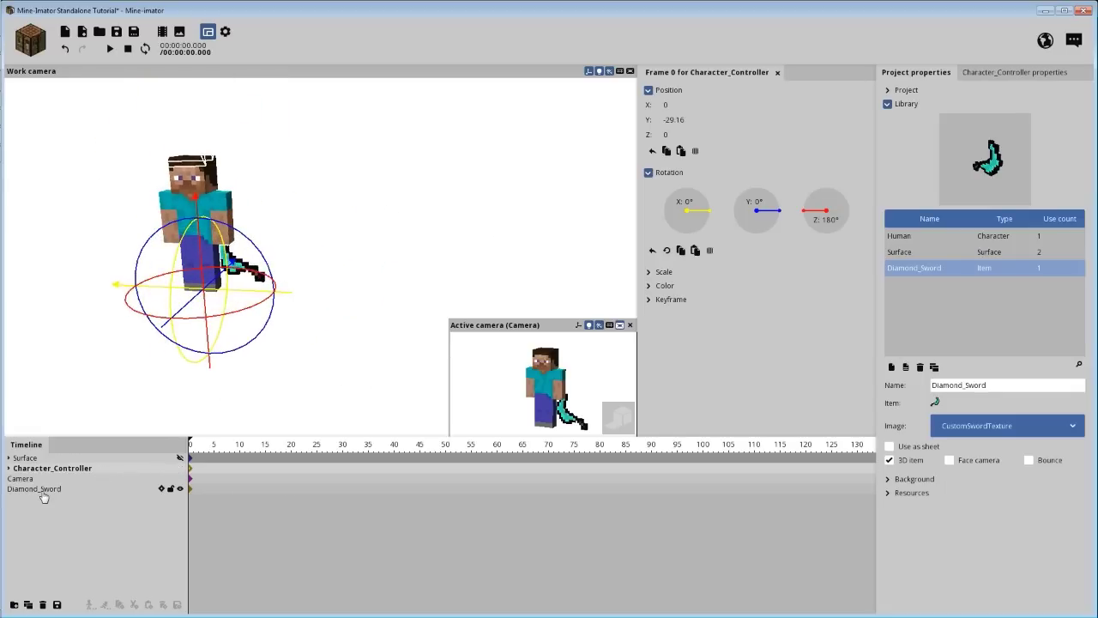
- Parent Diamond_Sword to the Right arm of the Human under Character_Controller
click(42, 492)
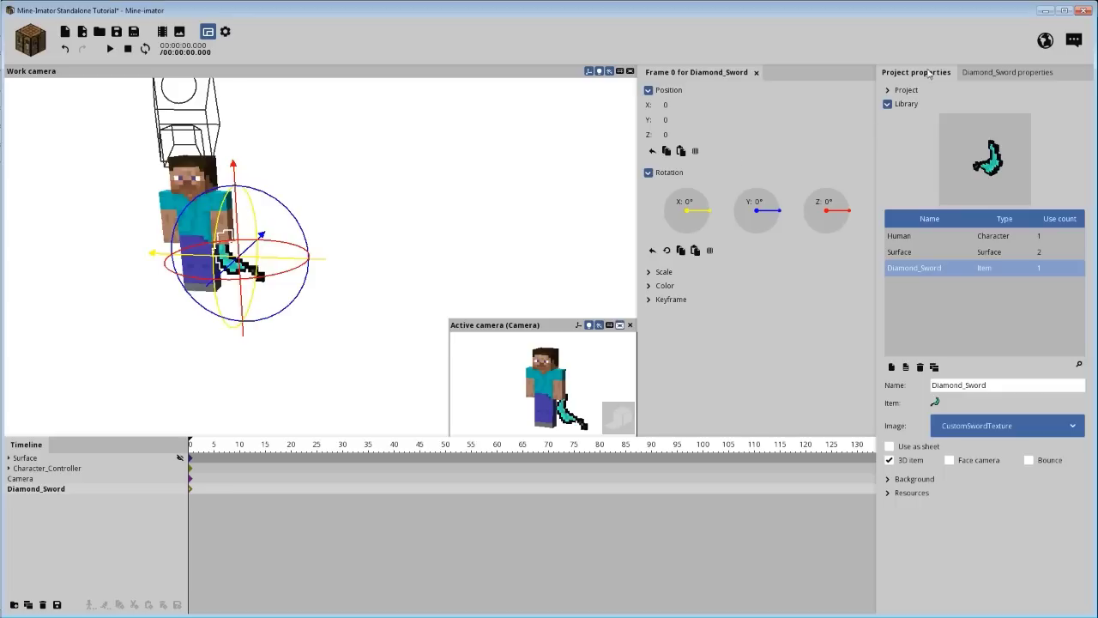
click(993, 76)
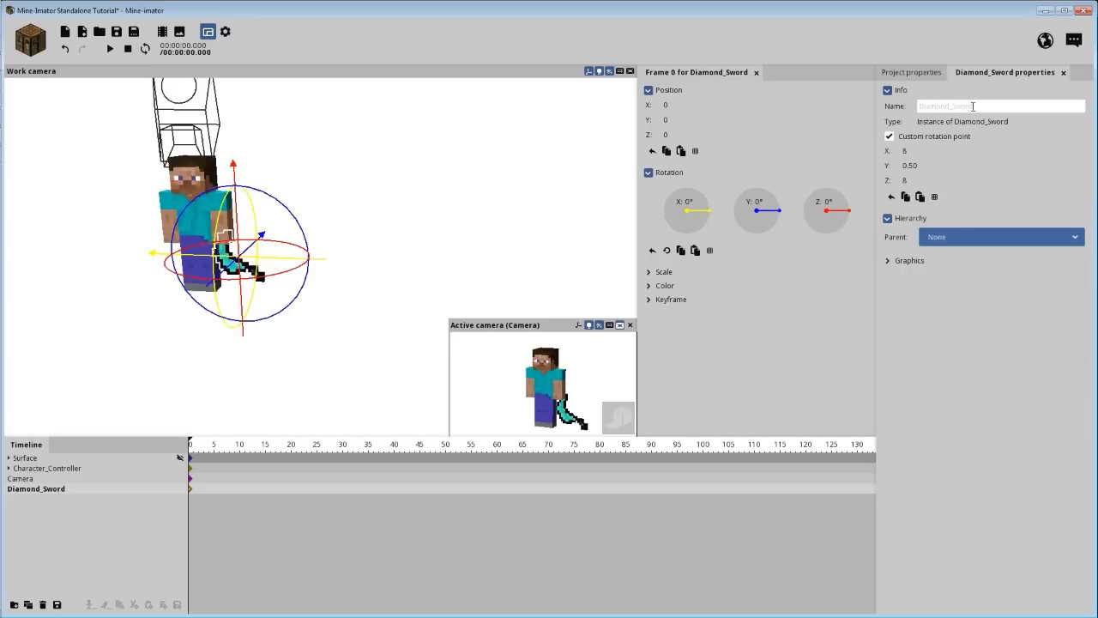
click(945, 241)
click(926, 293)
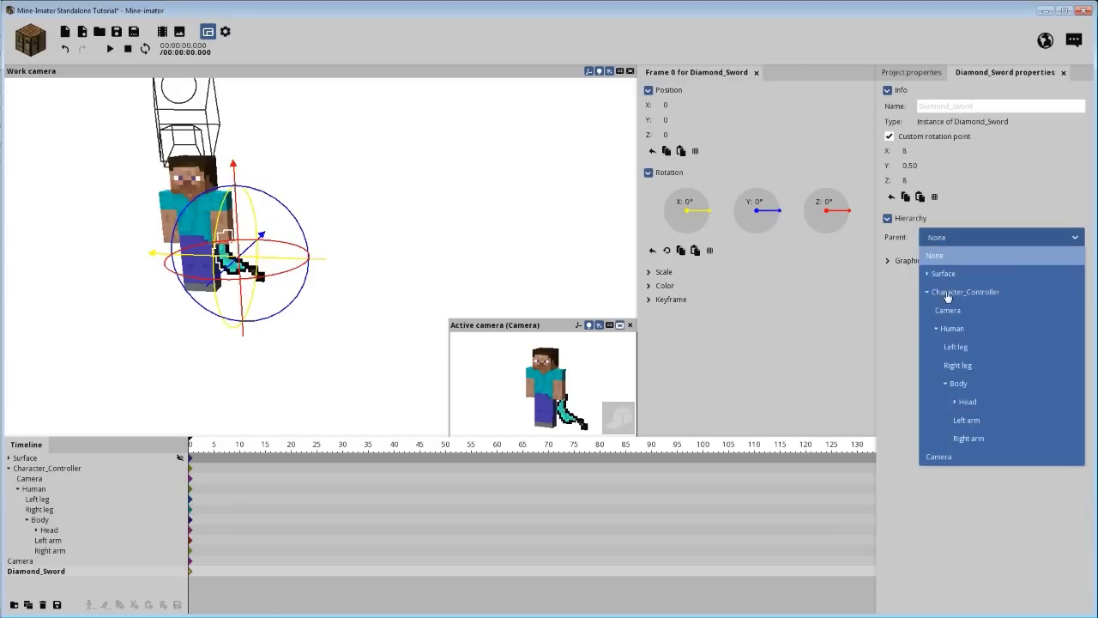
click(969, 439)
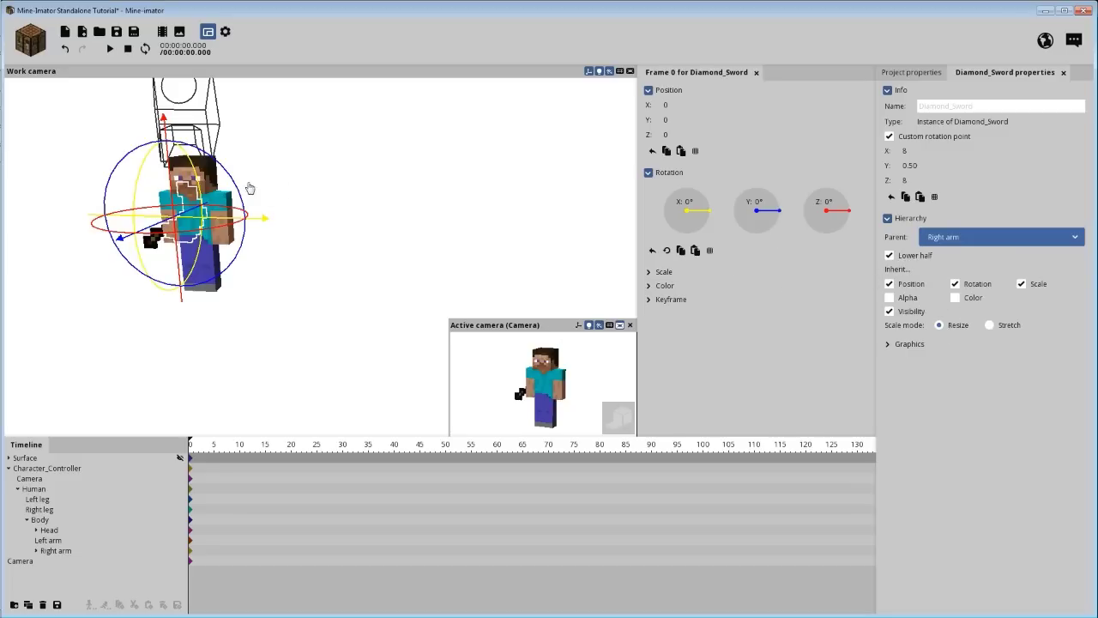
- Set the sword's Z rotation to -90°
drag(234, 227, 165, 260)
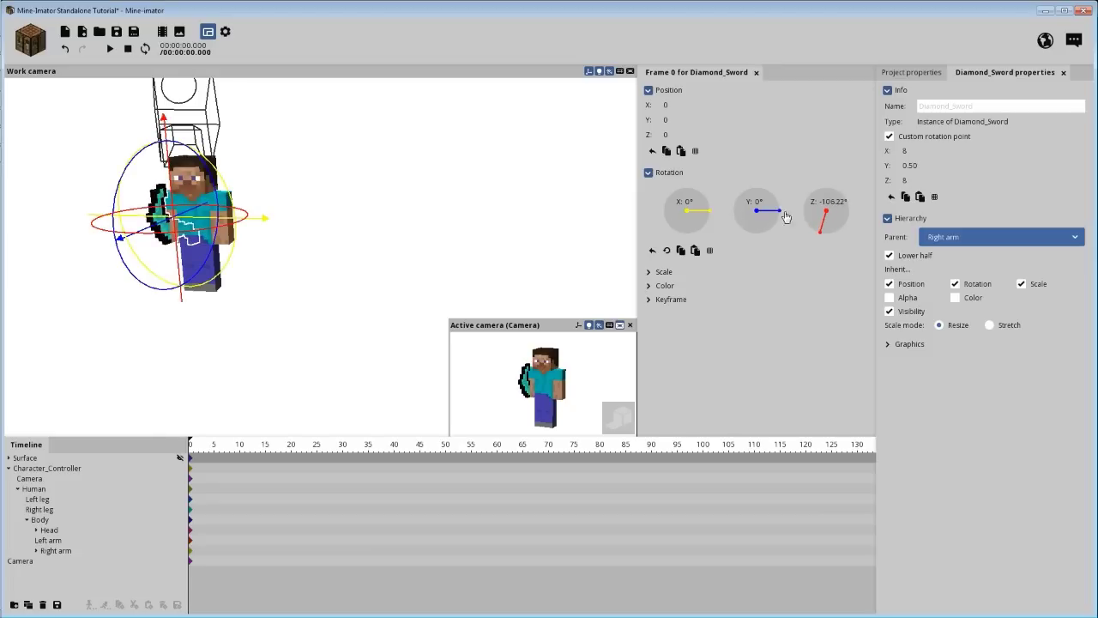
click(827, 202)
text(180)
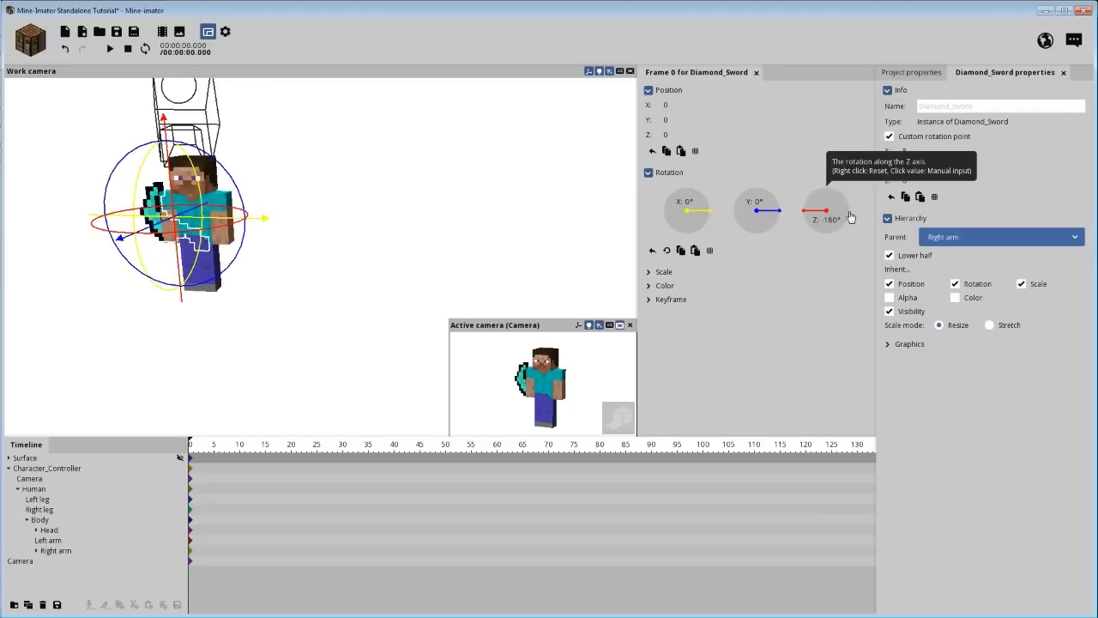
key(BackSpace)
key(BackSpace)
key(BackSpace)
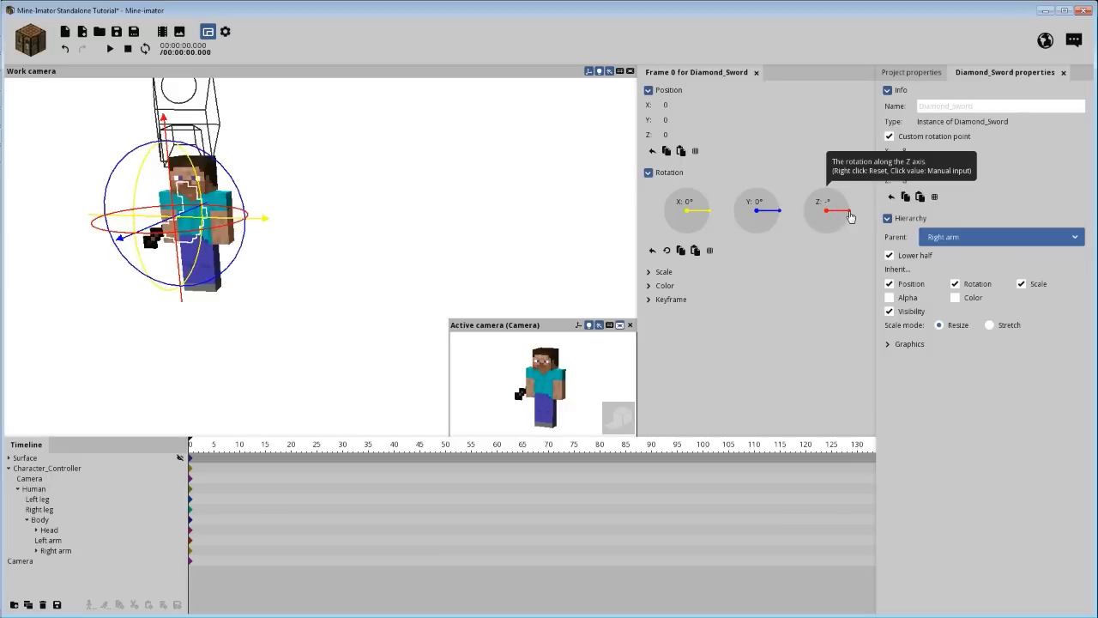
text(90)
- Fit the sword into the character's hand at about Y 8.85 and Z -3, tilted about -31° around Y
drag(381, 232, 601, 232)
scroll(263, 255, up, 2)
drag(364, 202, 311, 217)
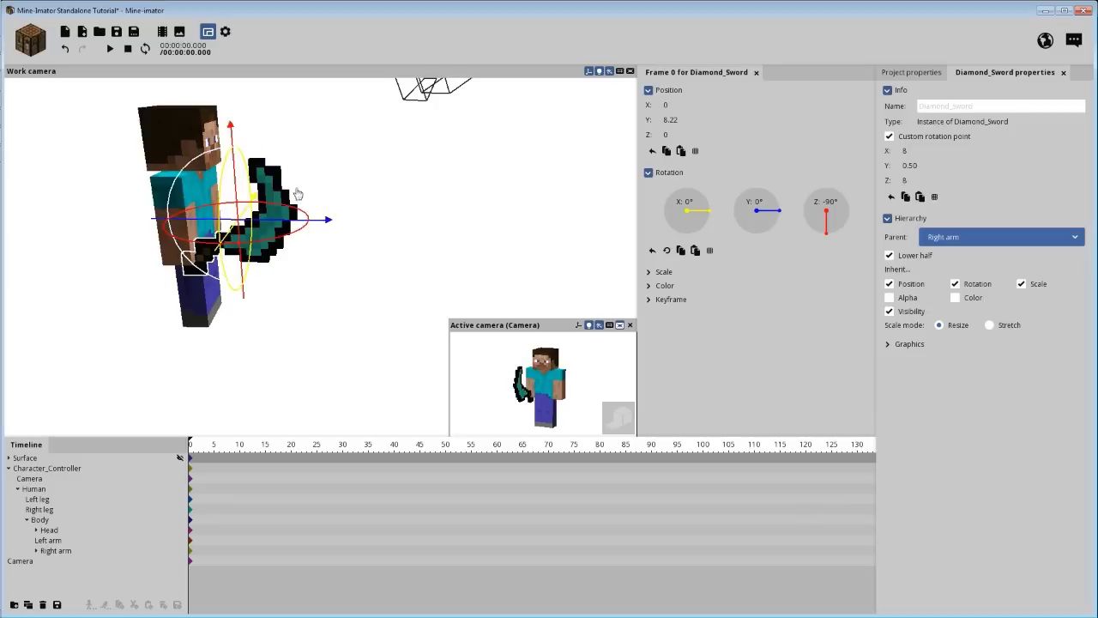
drag(239, 183, 284, 245)
drag(383, 255, 292, 223)
middle_drag(339, 252, 334, 252)
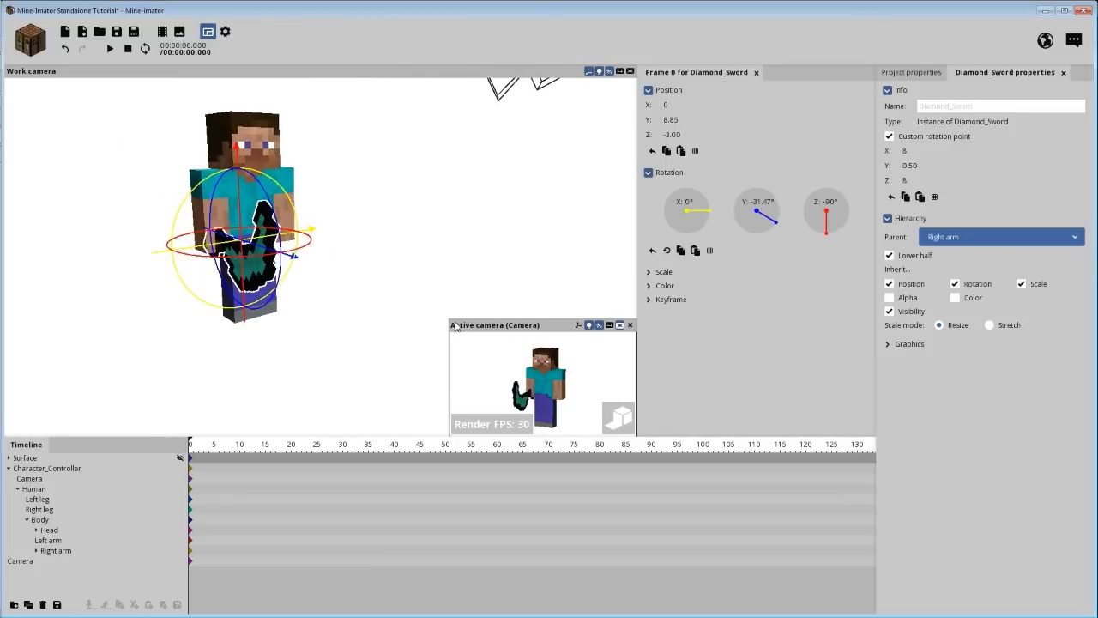
- Enlarge the active camera preview and raise the character's right arm to about -37° X and -50° Z rotation
drag(453, 325, 324, 209)
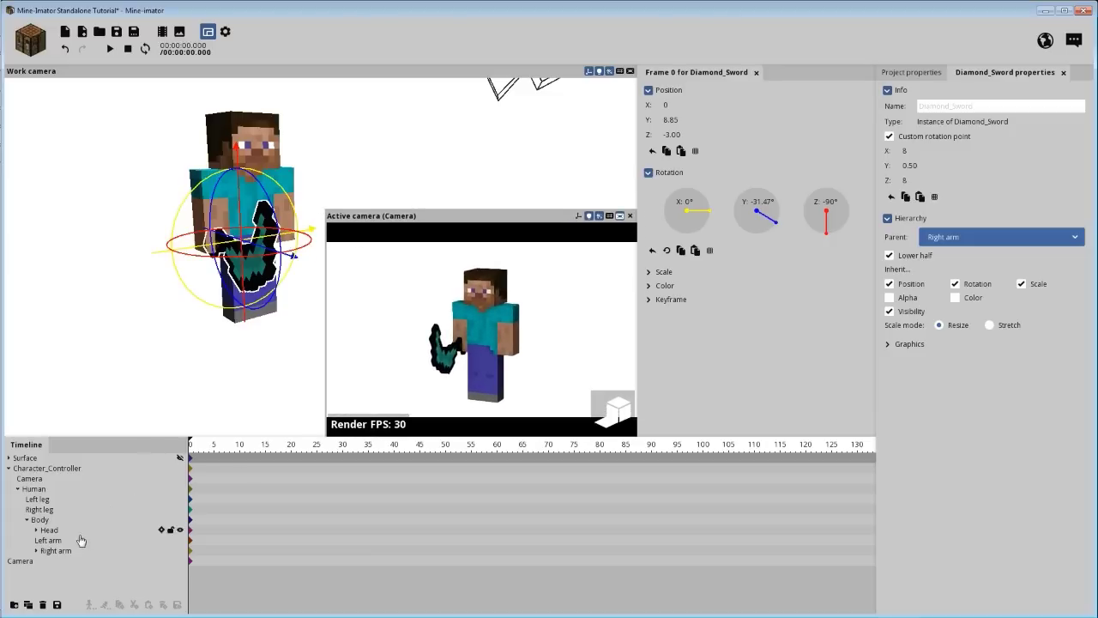
click(68, 551)
drag(343, 185, 403, 181)
drag(264, 150, 255, 117)
drag(376, 120, 331, 139)
drag(283, 184, 276, 214)
middle_drag(314, 146, 165, 131)
drag(168, 134, 206, 167)
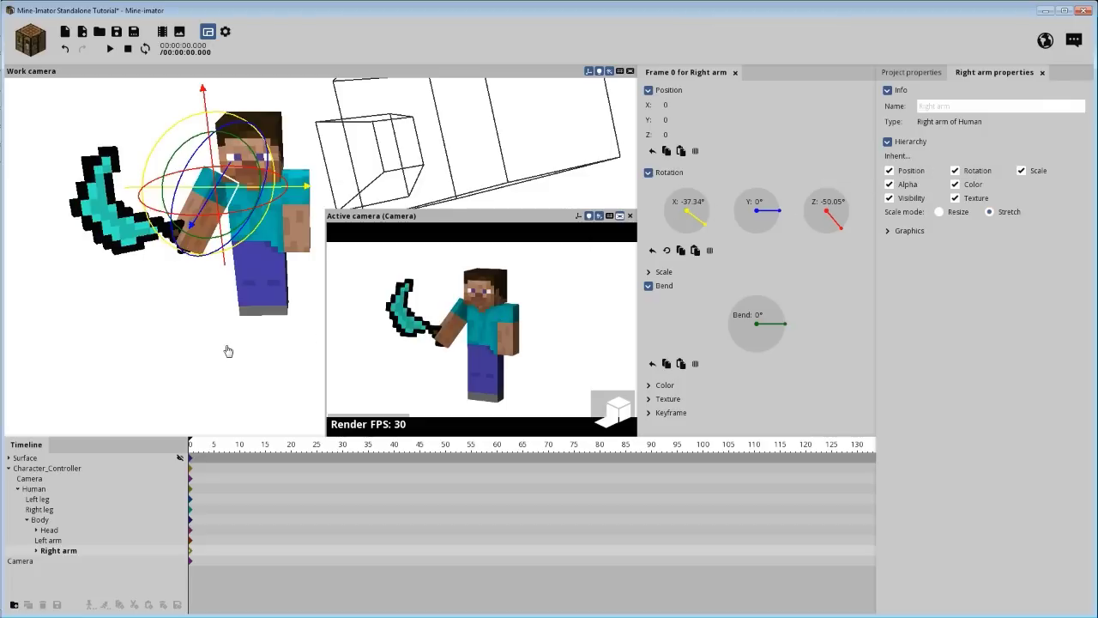
- Examine the posed character with the curved sword's library entry, and browse the built-in item sheet without creating an item
drag(222, 348, 242, 374)
scroll(221, 338, down, 1)
right_drag(230, 355, 230, 355)
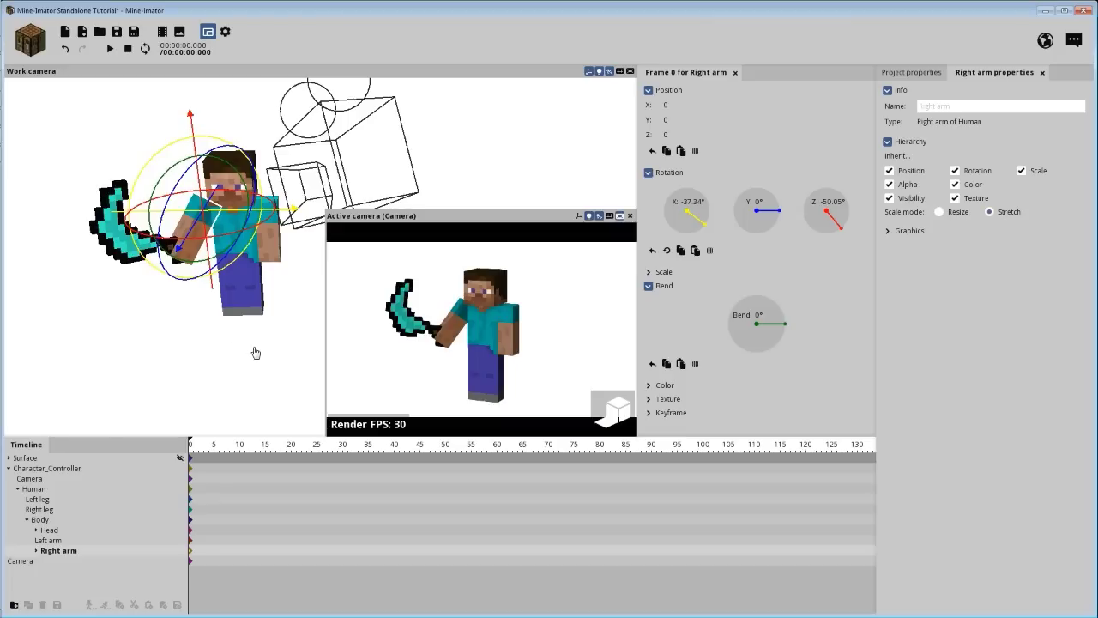
click(912, 72)
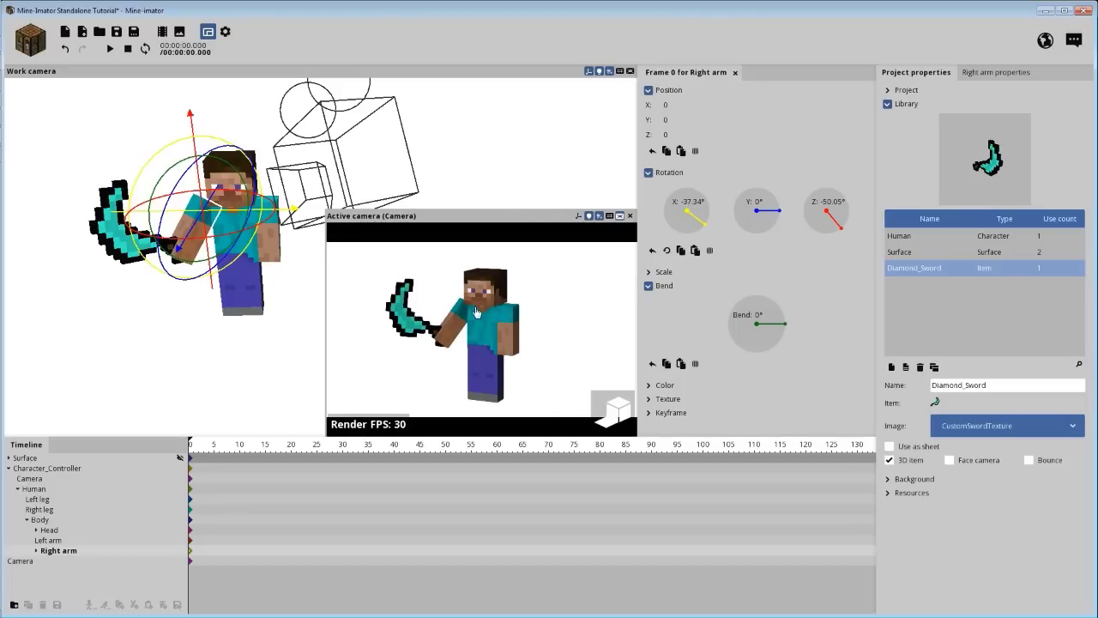
drag(474, 173, 446, 174)
right_drag(477, 182, 479, 181)
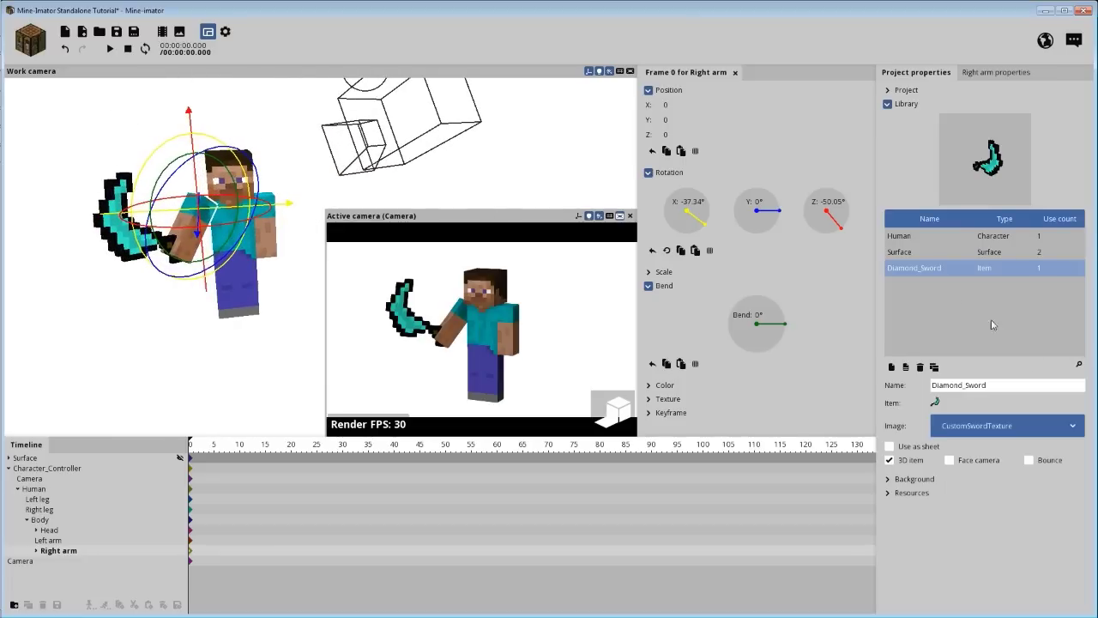
click(31, 41)
click(146, 109)
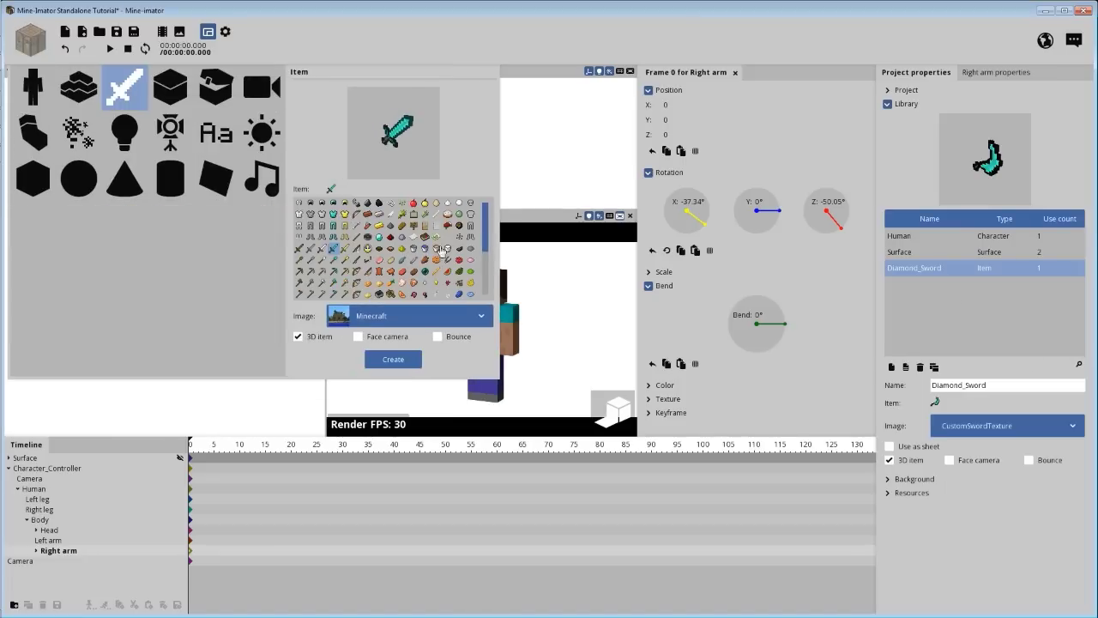
drag(485, 220, 487, 275)
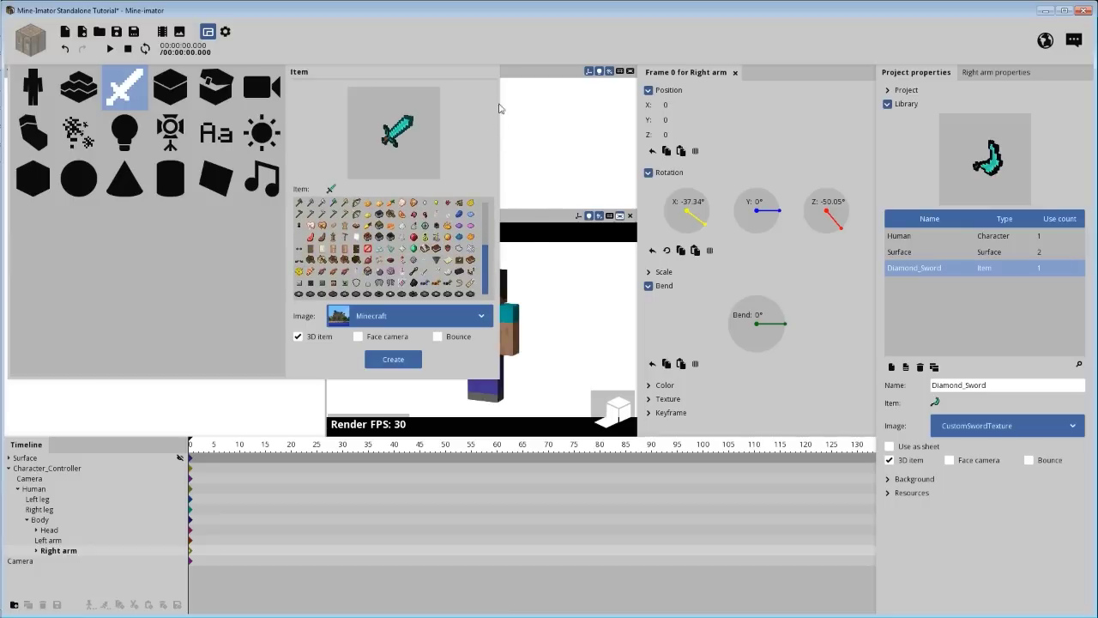
click(540, 35)
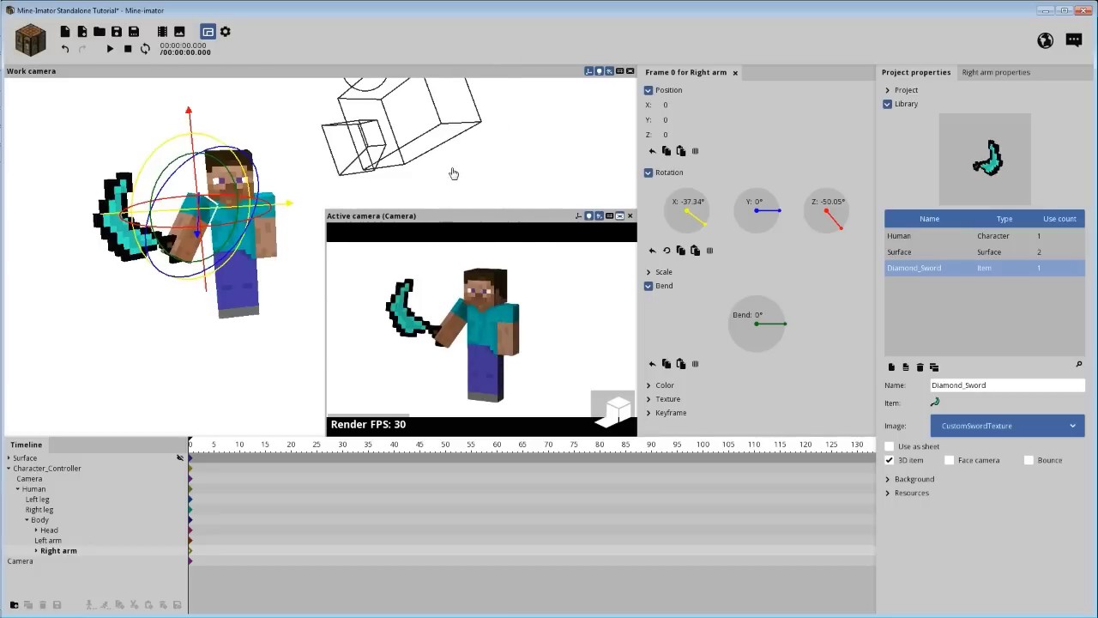
mouse_move(495, 174)
mouse_down()
mouse_move(486, 176)
mouse_move(491, 162)
mouse_up()
right_drag(481, 179, 488, 175)
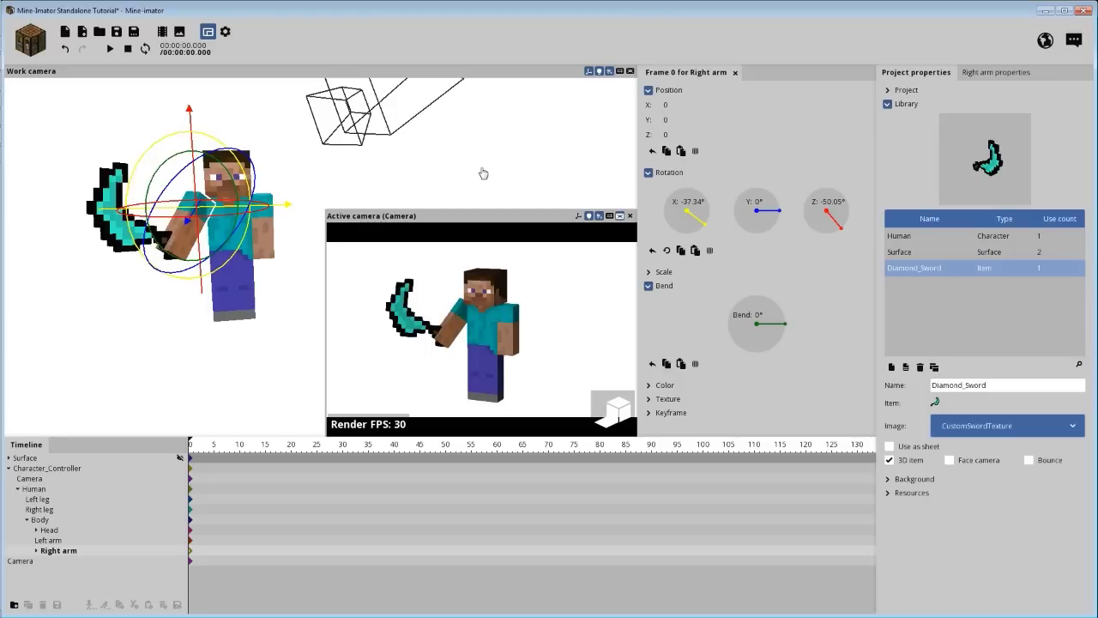
right_drag(483, 175, 417, 186)
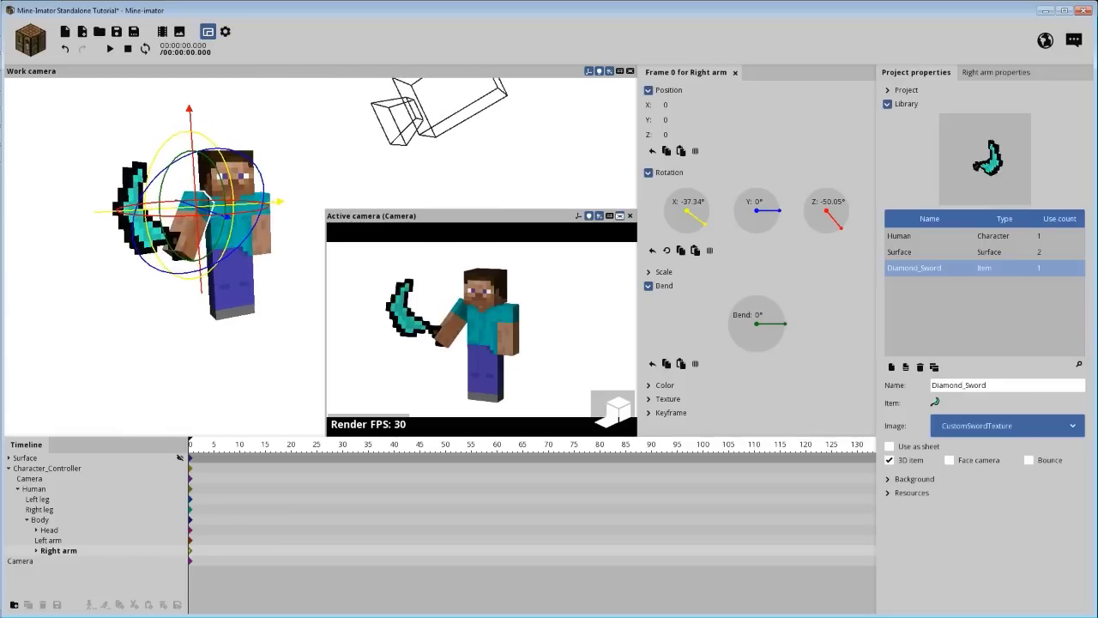